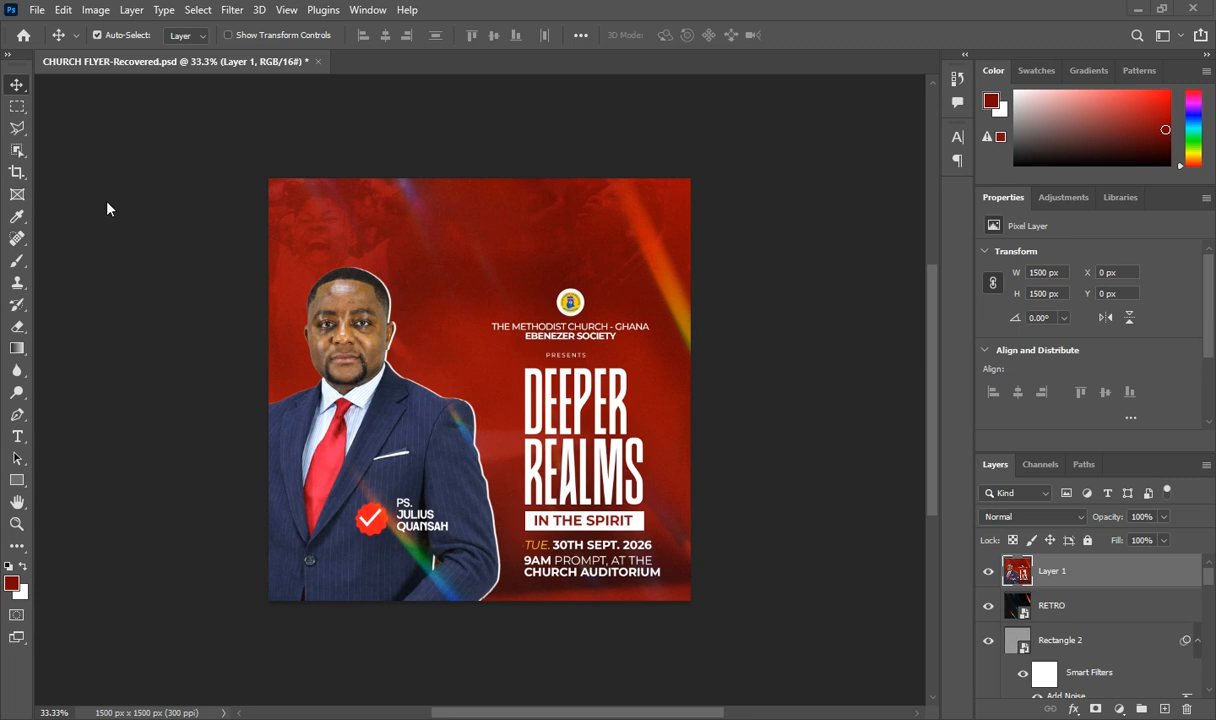
Create a new document measuring 5 by 5 inches at 300 pixels per inch with a transparent background
{"action": "left_click", "coordinate": [43, 10]}
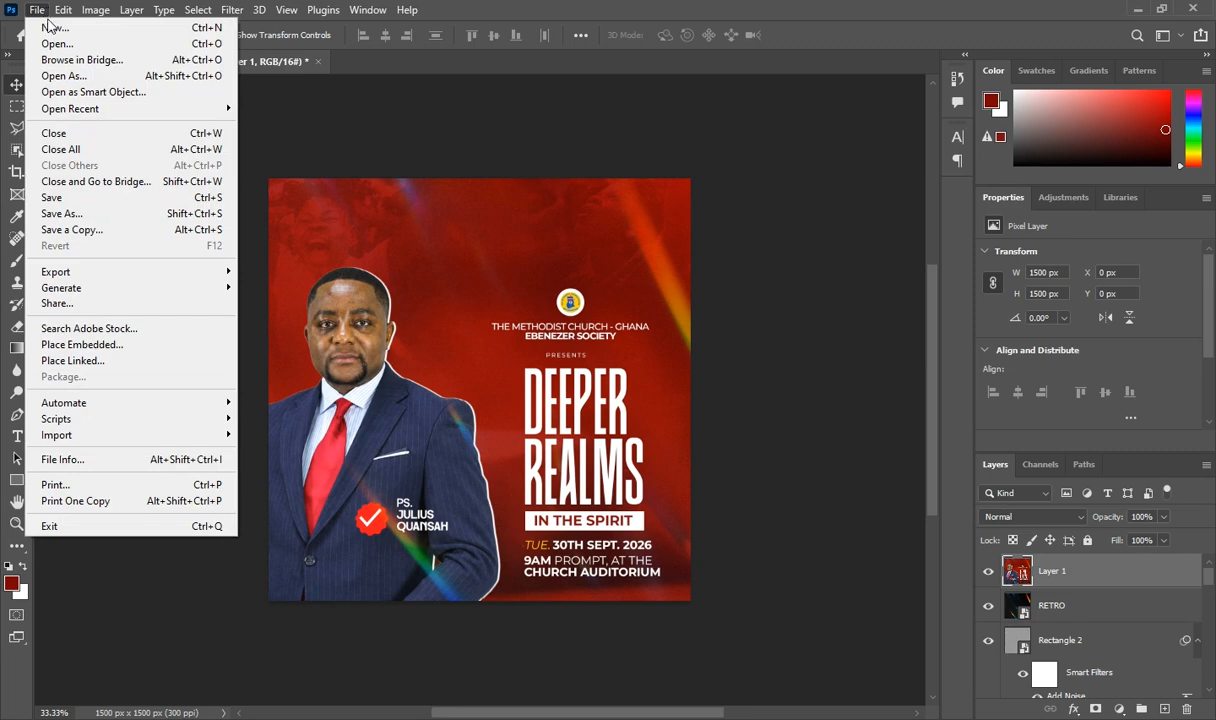
{"action": "left_click", "coordinate": [48, 29]}
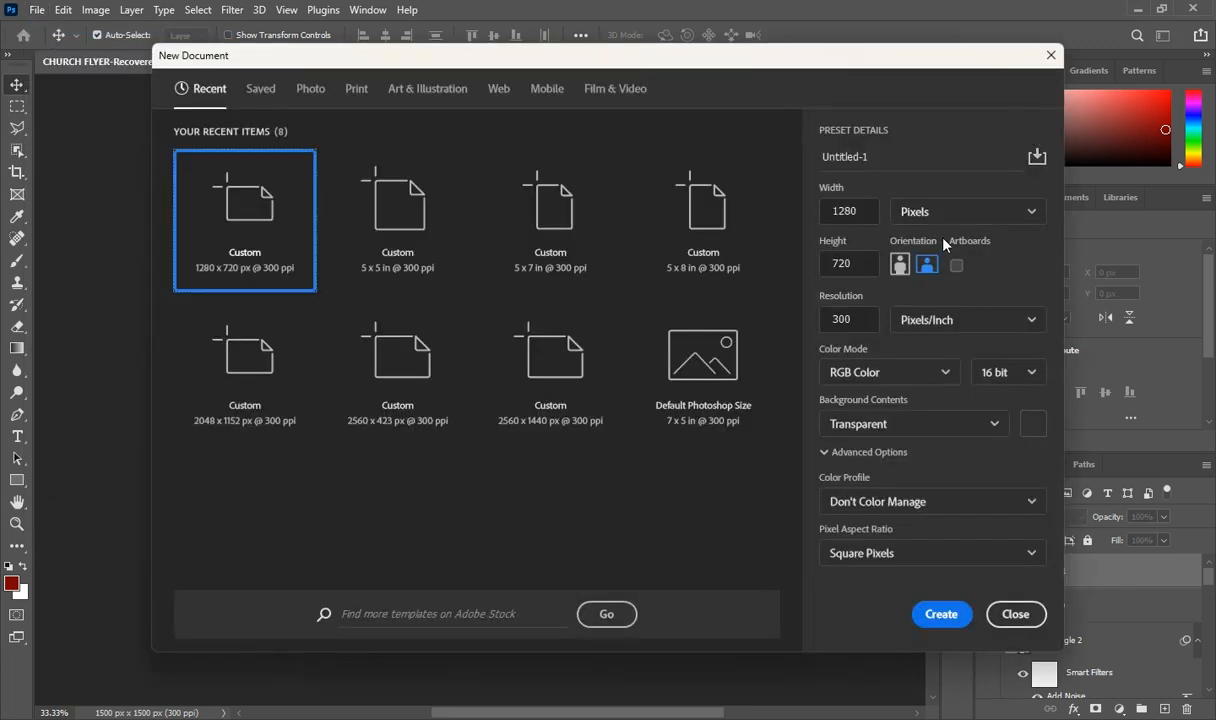
{"action": "left_click", "coordinate": [900, 212]}
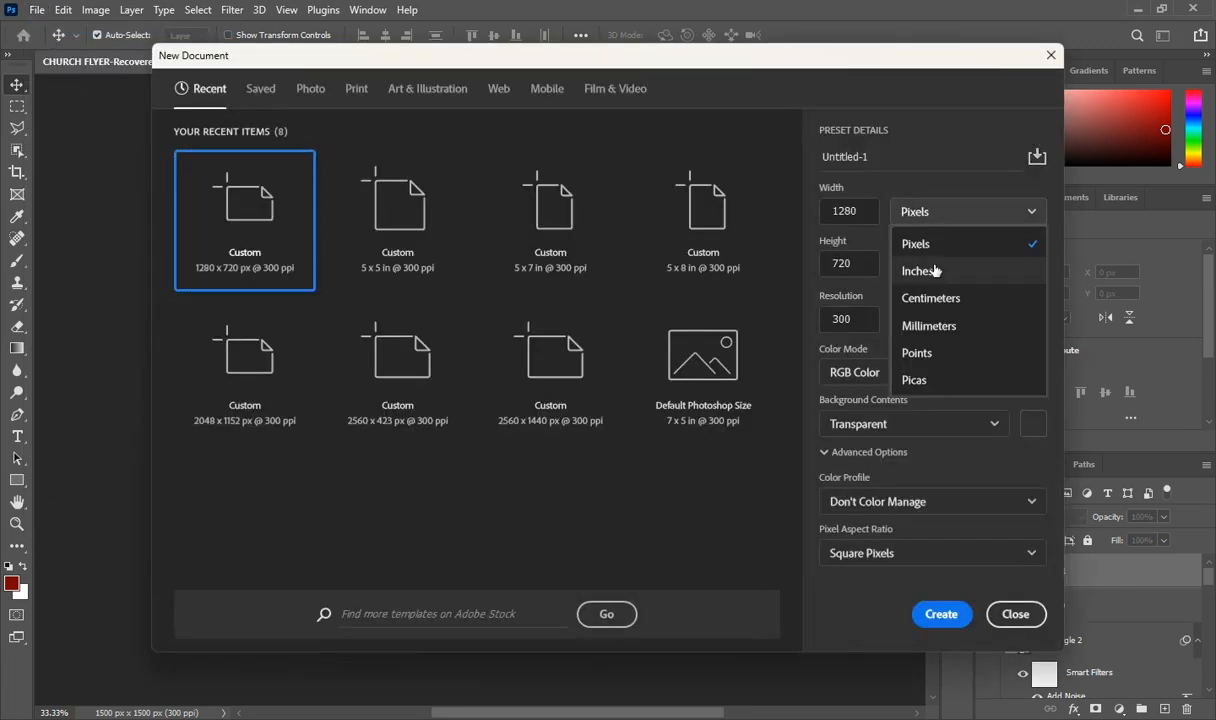
{"action": "left_click", "coordinate": [888, 262]}
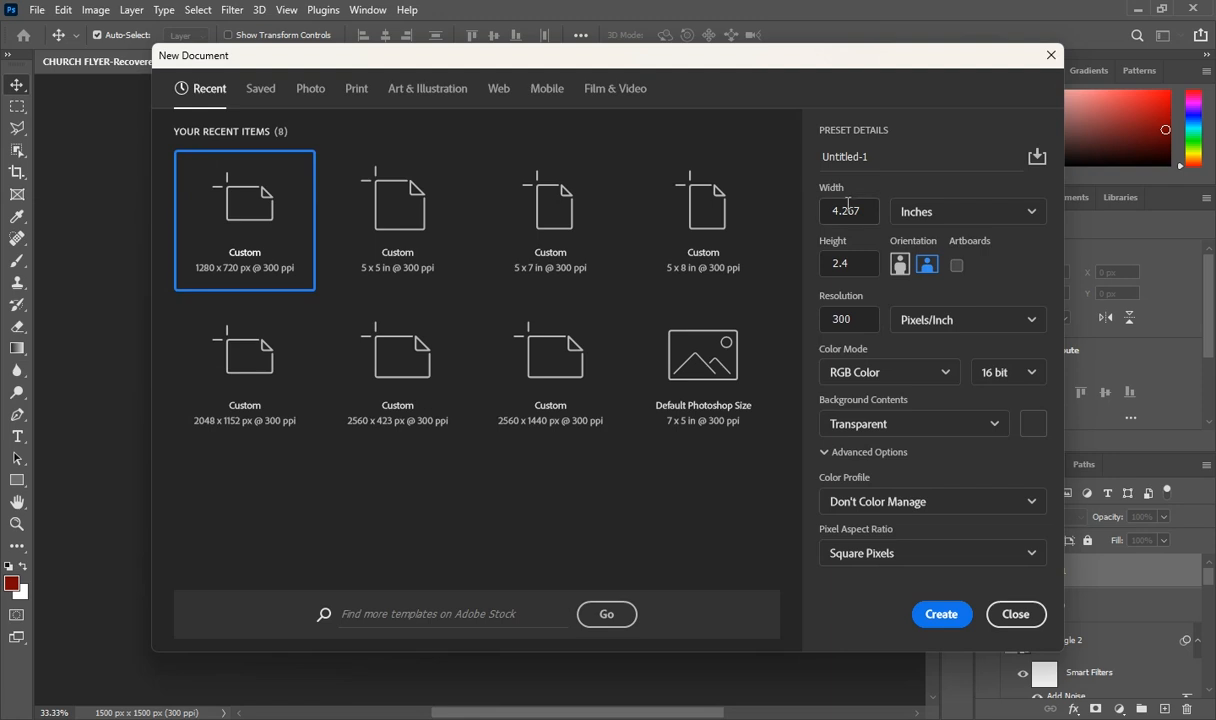
{"action": "double_click", "coordinate": [848, 210]}
{"action": "type", "text": "5"}
{"action": "key", "text": "Tab"}
{"action": "type", "text": "5"}
{"action": "left_click", "coordinate": [941, 614]}
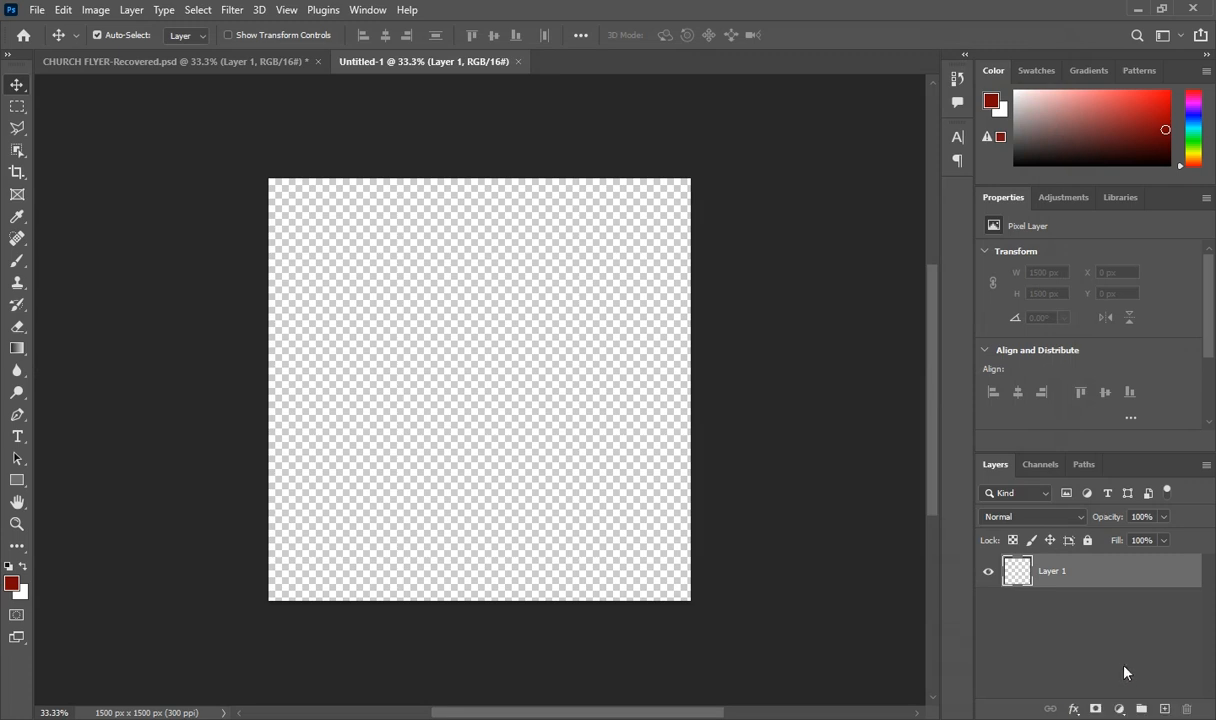
Add a dark red Solid Color fill layer using 790405
{"action": "left_click", "coordinate": [1120, 710]}
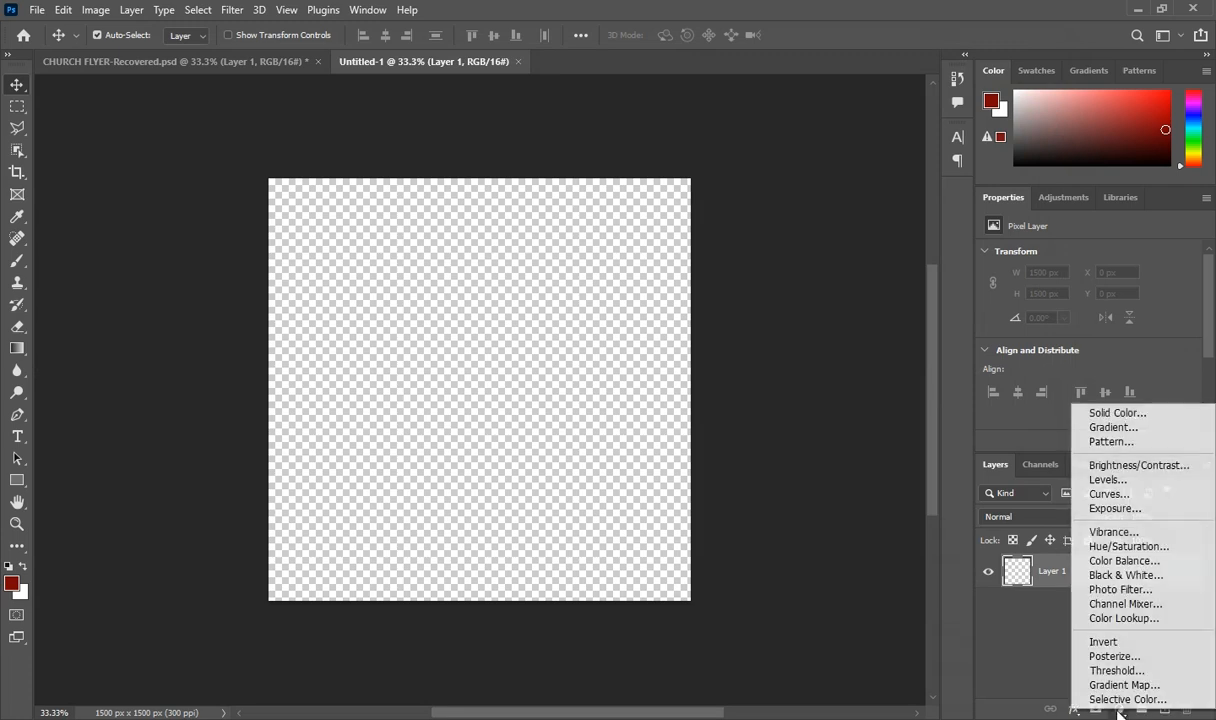
{"action": "left_click", "coordinate": [1110, 412]}
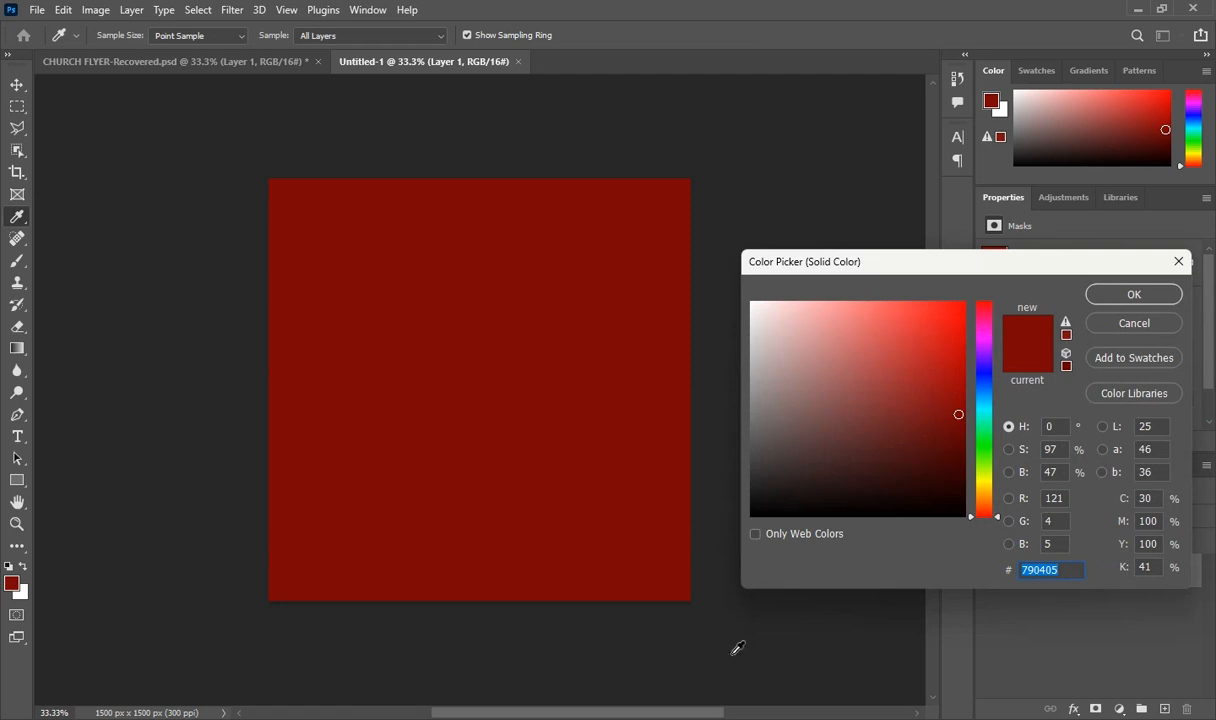
{"action": "left_click", "coordinate": [1134, 295]}
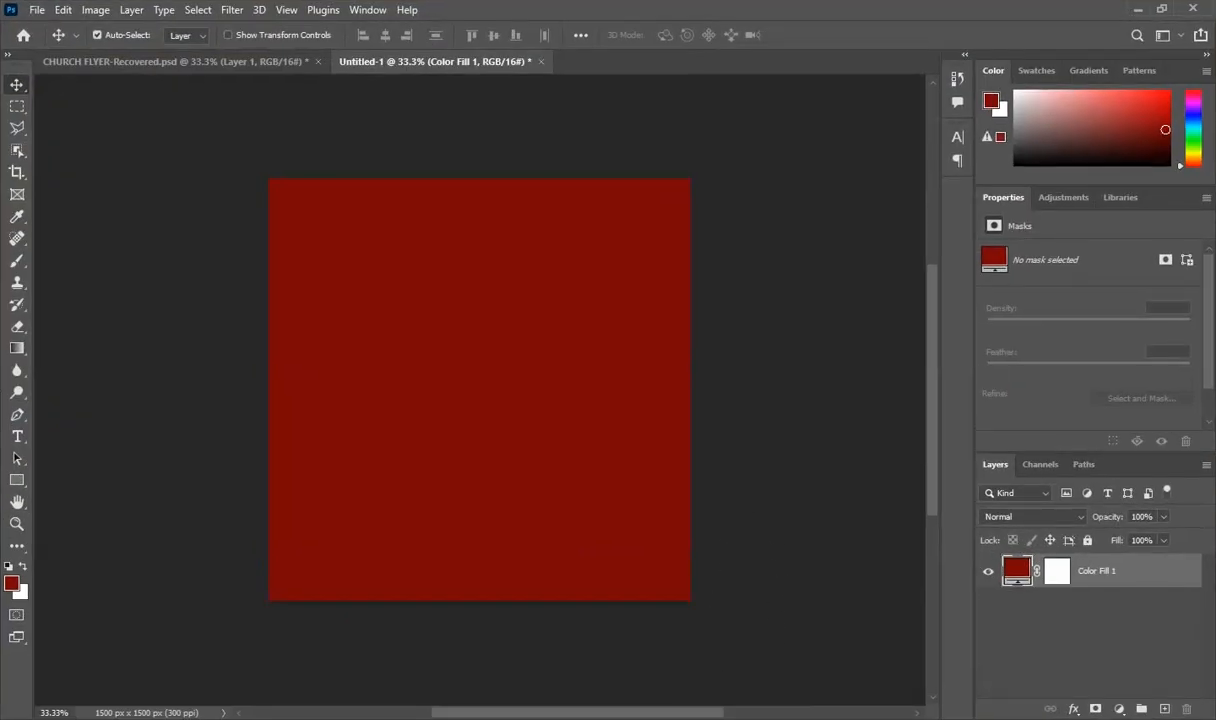
Place the BACKGROUND image from the SOURCE FILES folder, enlarge it to cover the canvas width, and blend it with Soft Light
{"action": "left_click", "coordinate": [668, 718]}
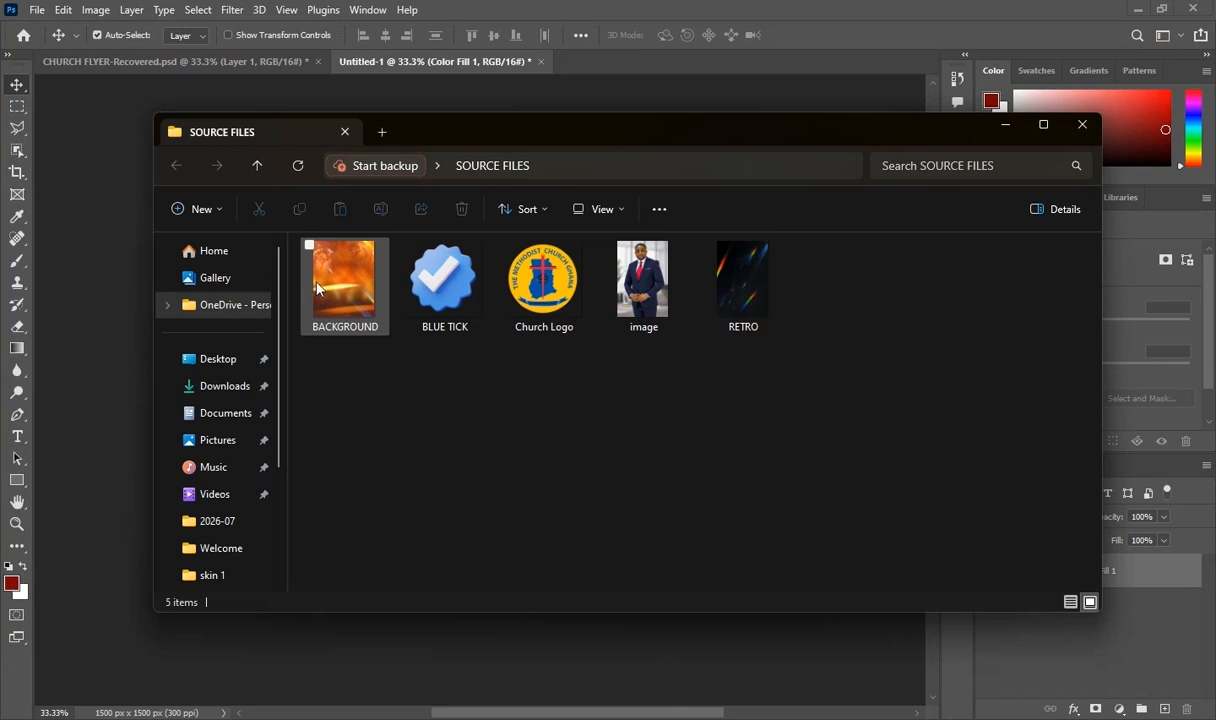
{"action": "left_click_drag", "start_coordinate": [310, 266], "coordinate": [608, 636]}
{"action": "left_click_drag", "start_coordinate": [306, 390], "coordinate": [263, 389]}
{"action": "left_click_drag", "start_coordinate": [648, 388], "coordinate": [697, 388]}
{"action": "key", "text": "Return"}
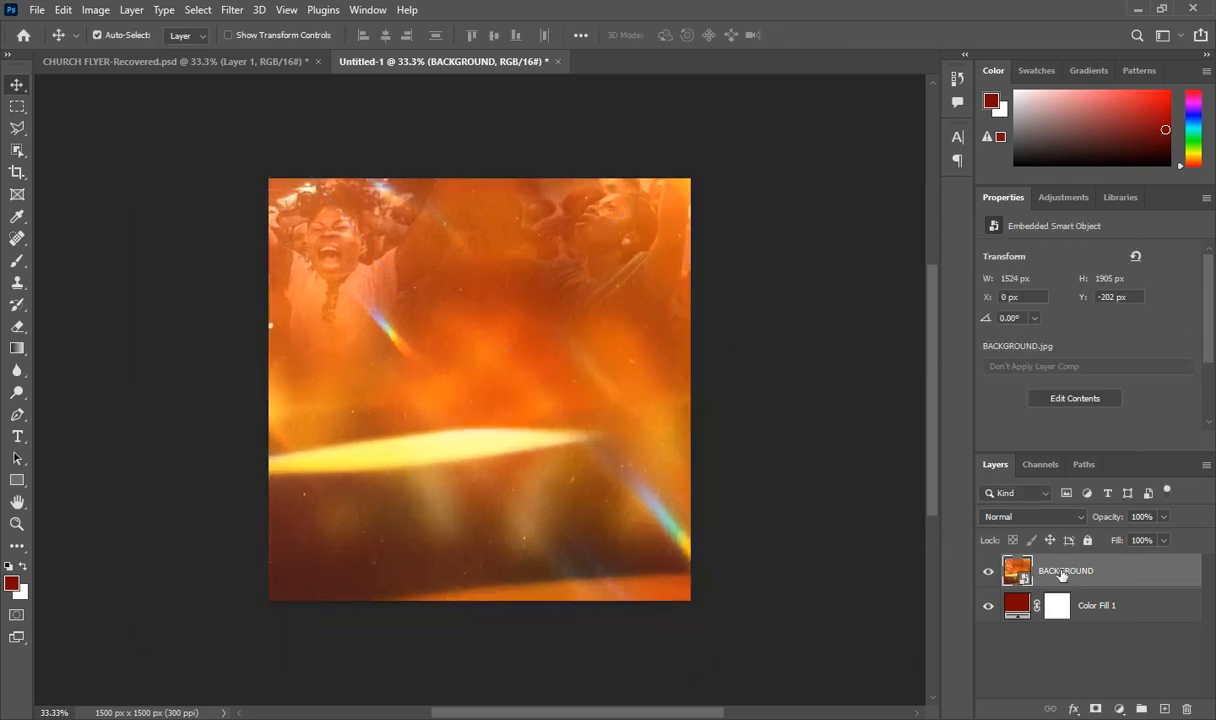
{"action": "left_click", "coordinate": [1046, 526]}
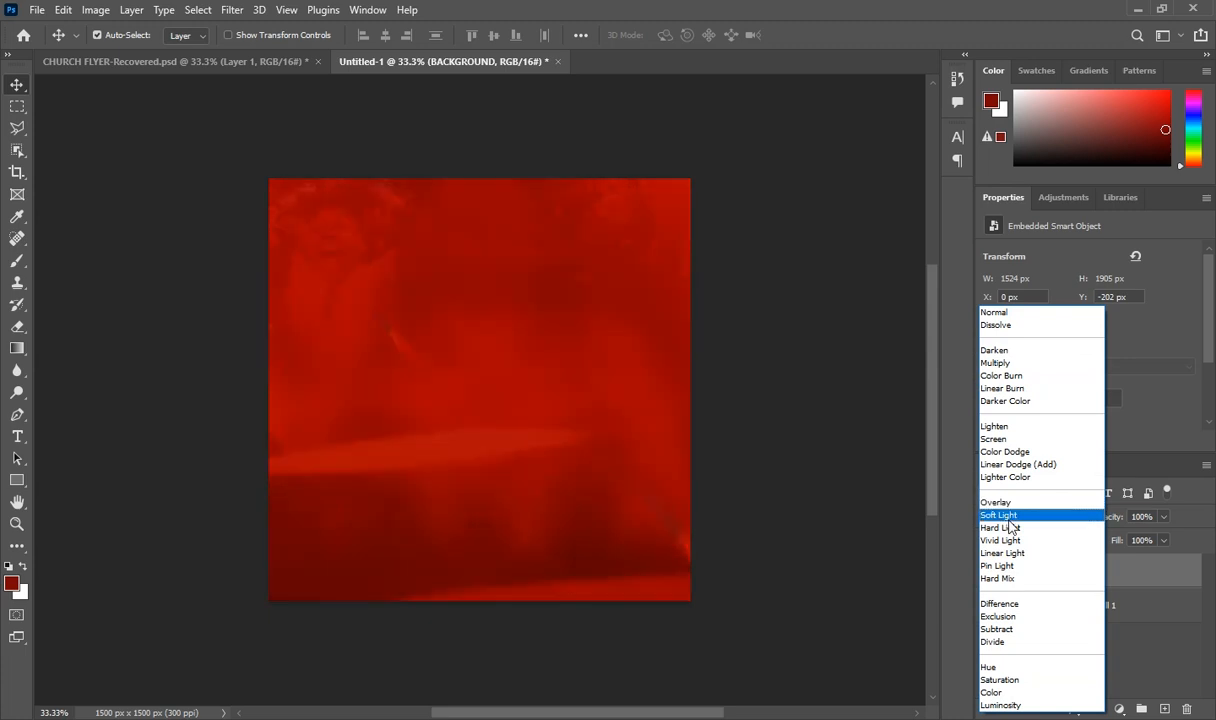
{"action": "left_click", "coordinate": [1010, 516]}
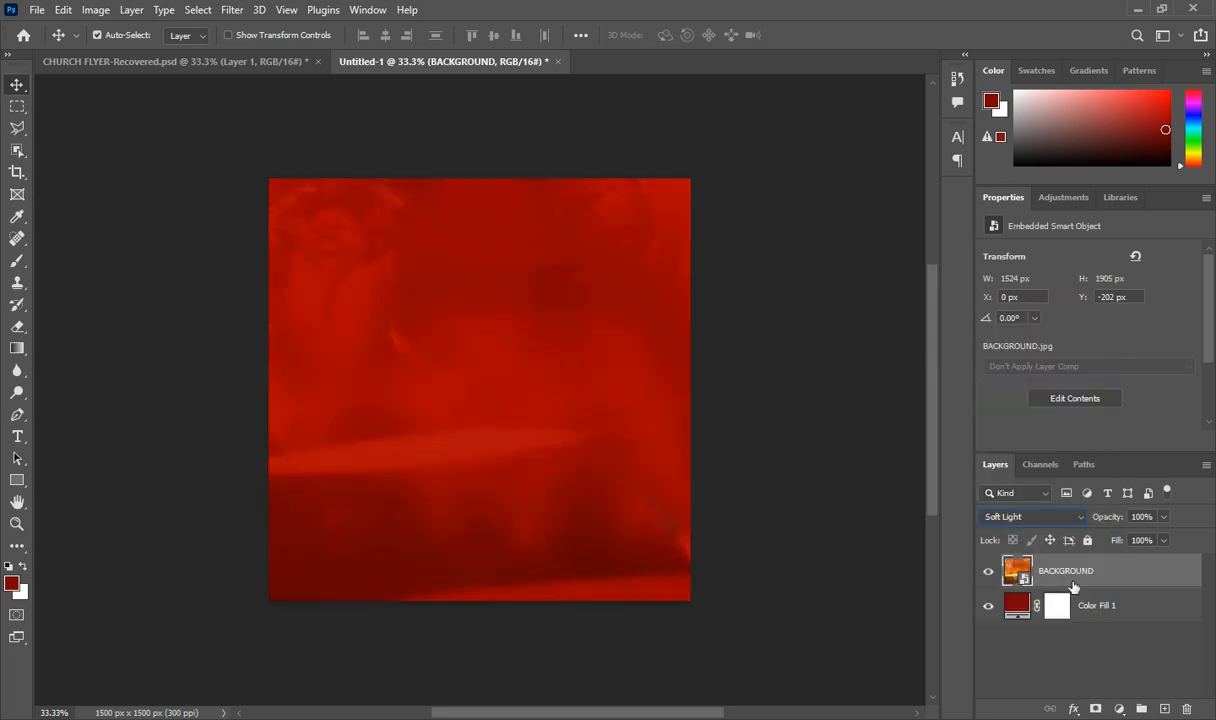
Add a new layer and place the "image" photo of the man in a suit from the SOURCE FILES folder
{"action": "left_click", "coordinate": [1164, 710]}
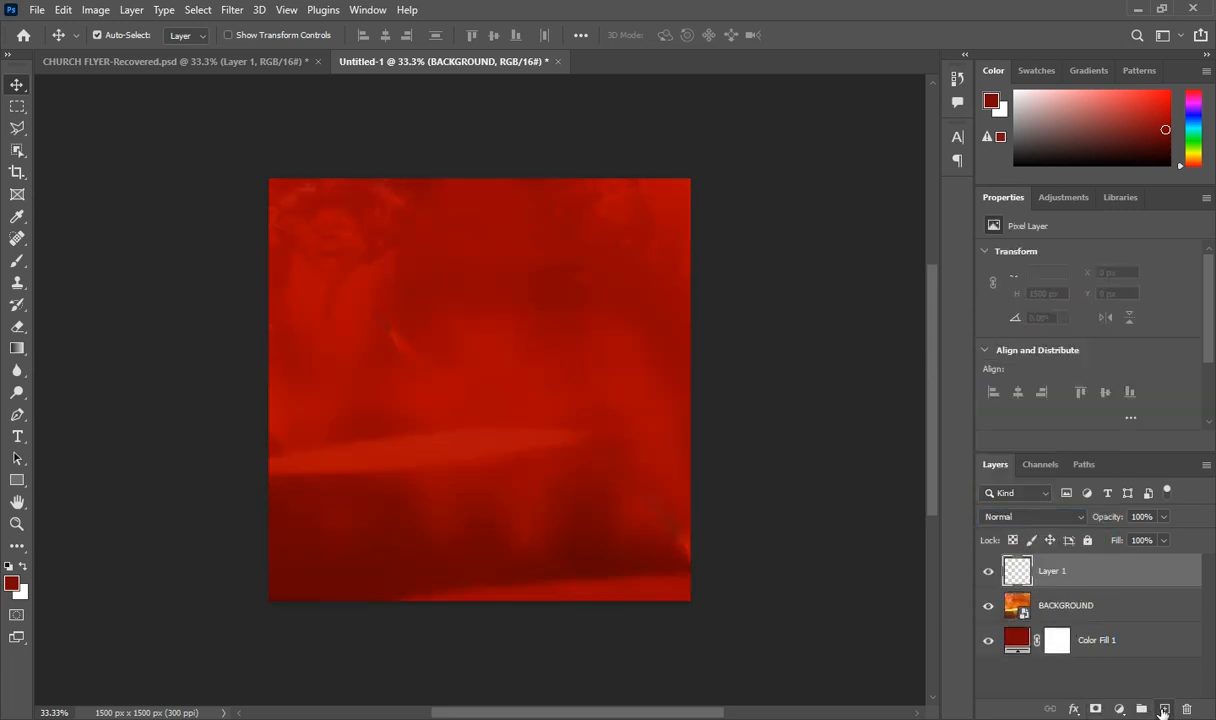
{"action": "mouse_move", "coordinate": [684, 719]}
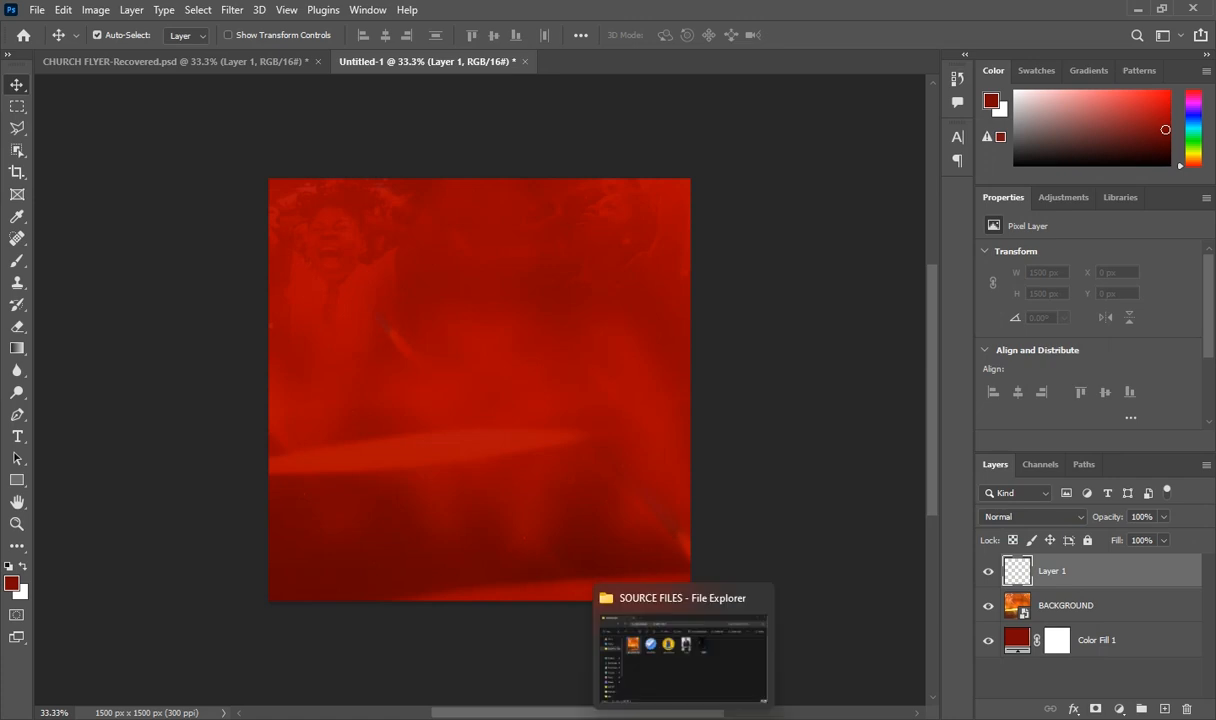
{"action": "left_click", "coordinate": [660, 655]}
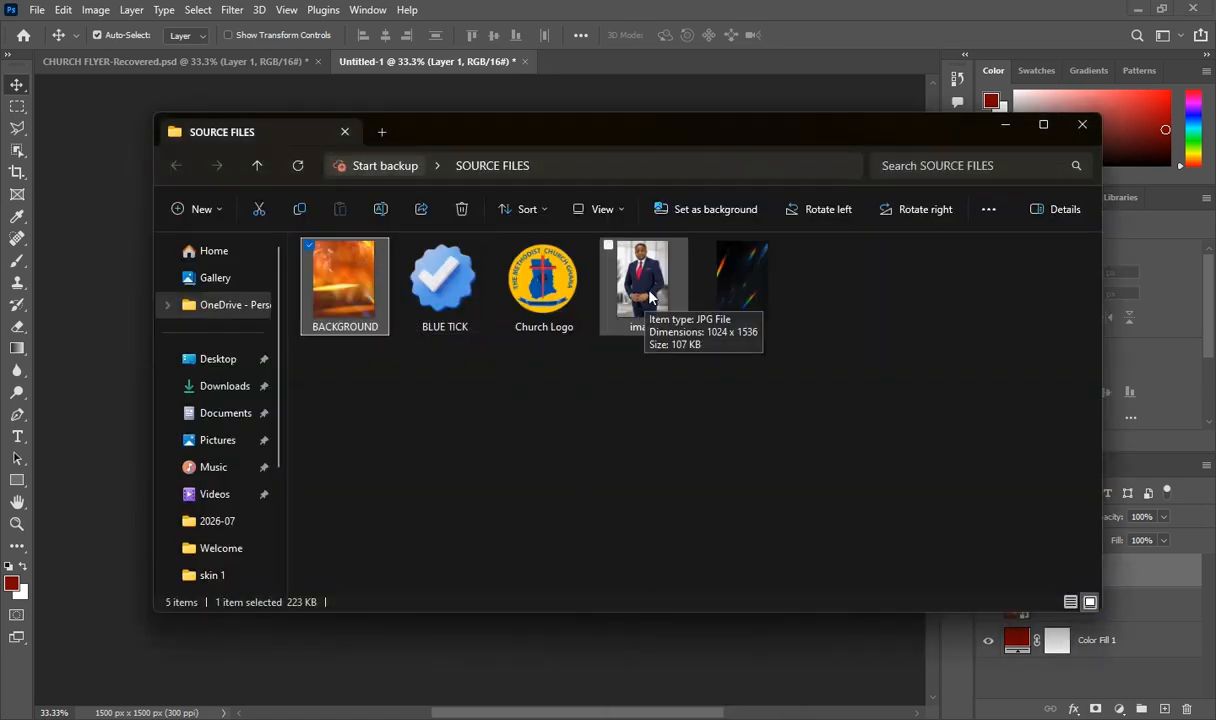
{"action": "left_click_drag", "start_coordinate": [648, 296], "coordinate": [610, 658]}
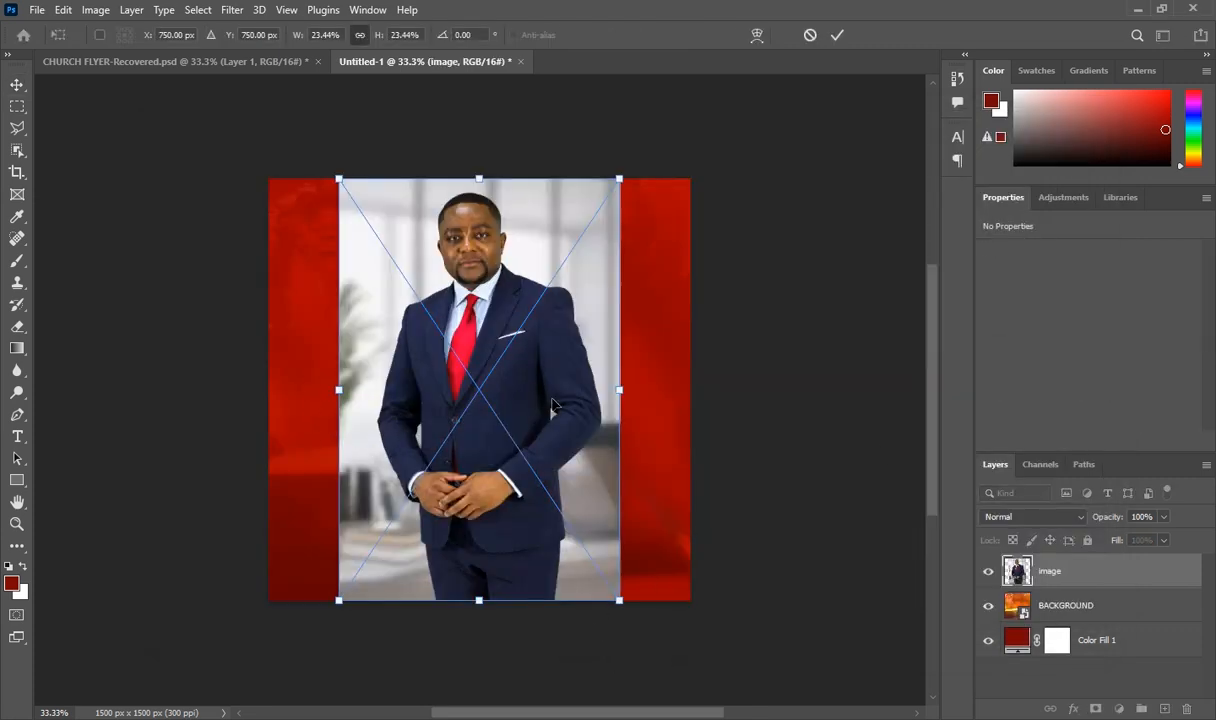
{"action": "key", "text": "Return"}
Convert the man's smart object to a regular layer and remove the photo's background
{"action": "scroll", "coordinate": [1058, 345], "scroll_direction": "down", "scroll_amount": 3}
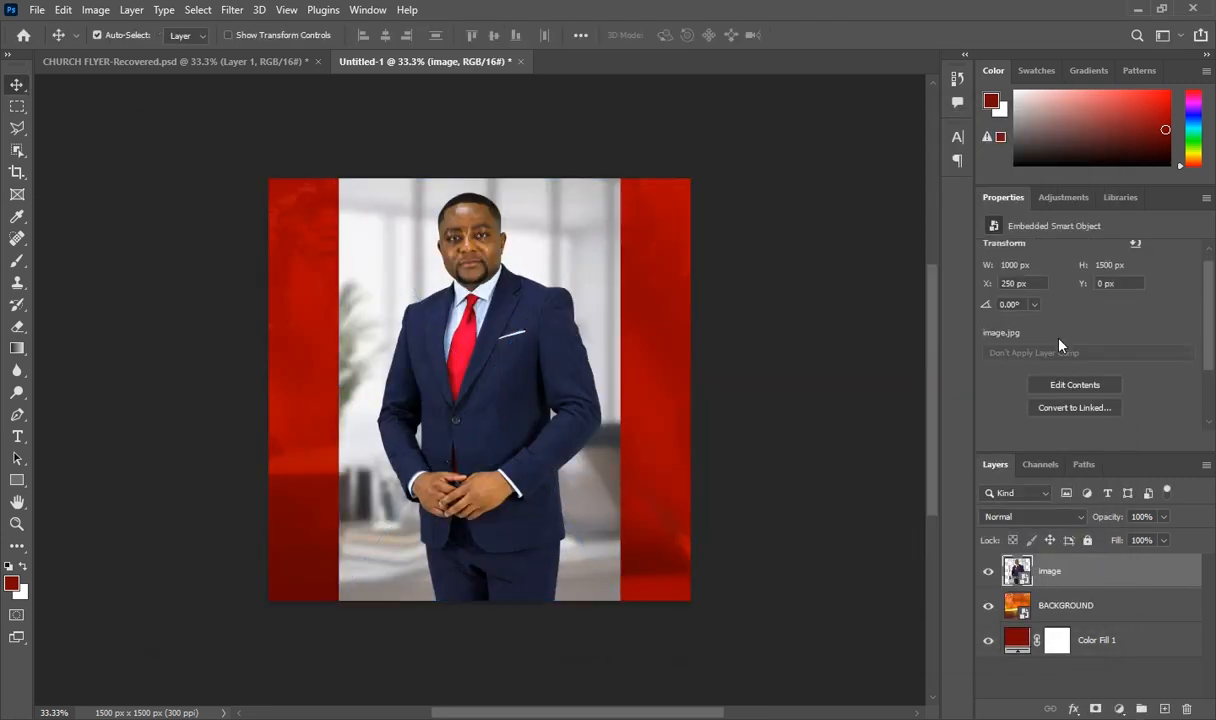
{"action": "scroll", "coordinate": [1060, 345], "scroll_direction": "down", "scroll_amount": 1}
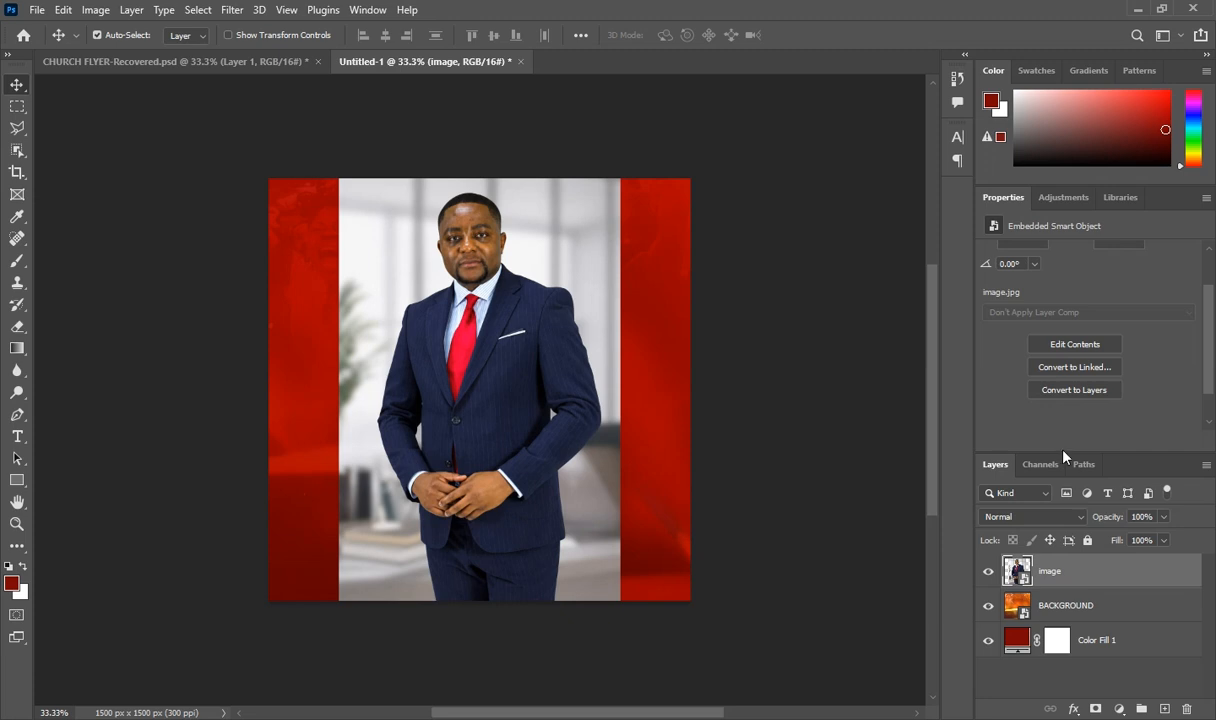
{"action": "left_click", "coordinate": [1082, 392]}
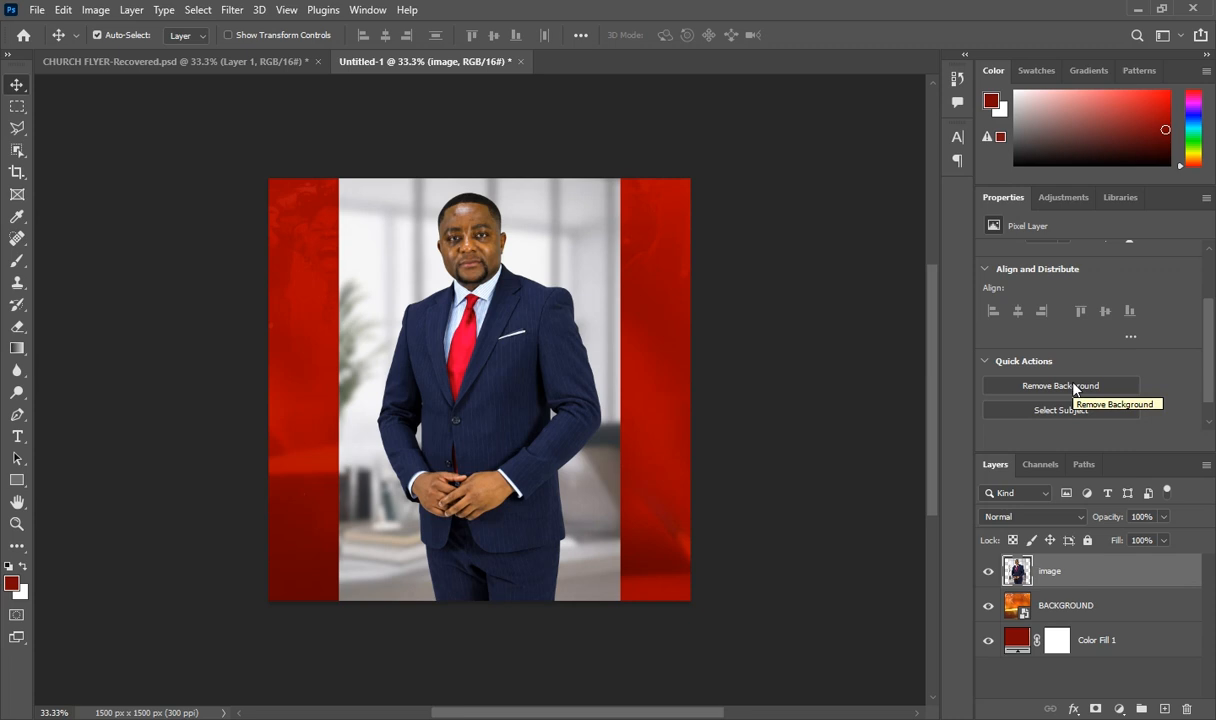
{"action": "left_click", "coordinate": [1075, 387]}
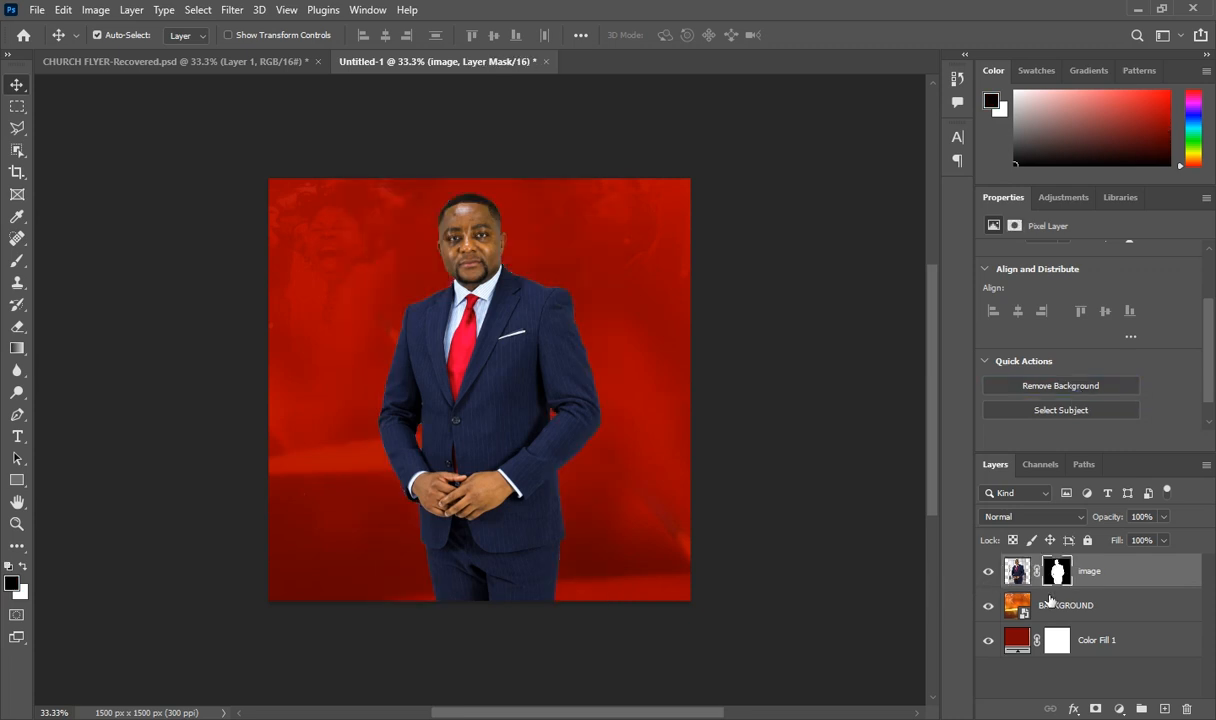
Scale the man's layer to about 128% and move it down so his whole head fits on the canvas
{"action": "left_click", "coordinate": [1016, 571]}
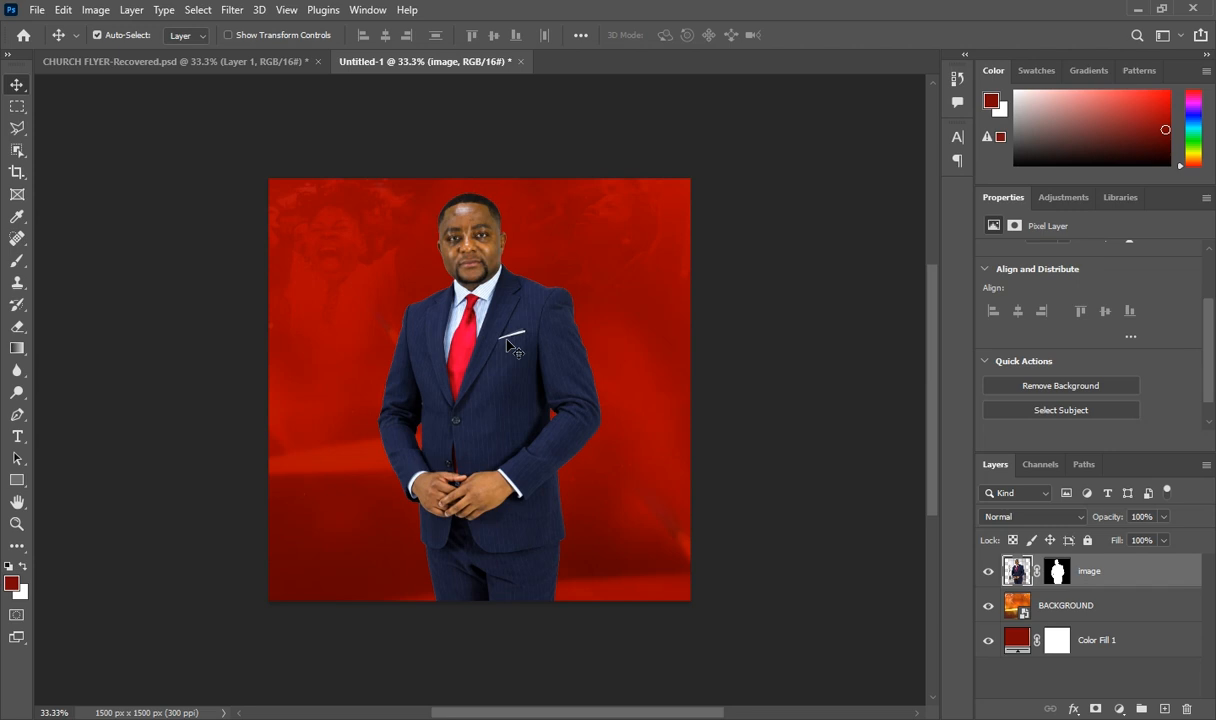
{"action": "key", "text": "ctrl+t"}
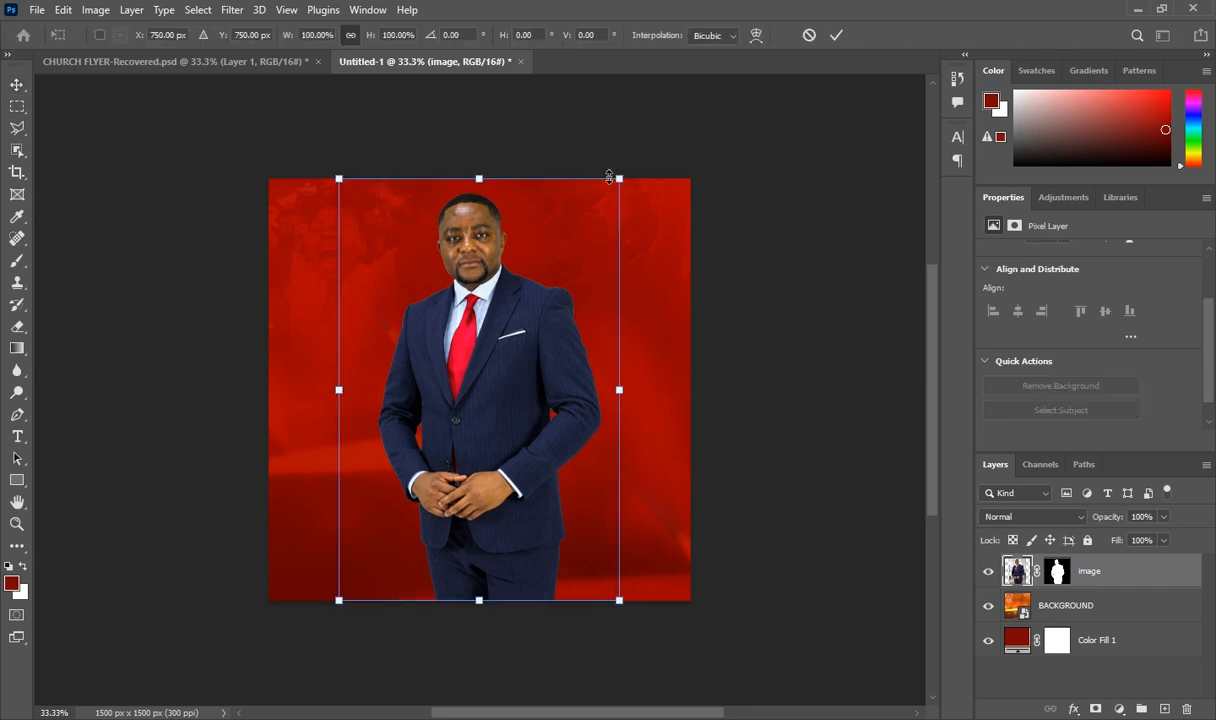
{"action": "left_click_drag", "start_coordinate": [620, 180], "coordinate": [665, 109]}
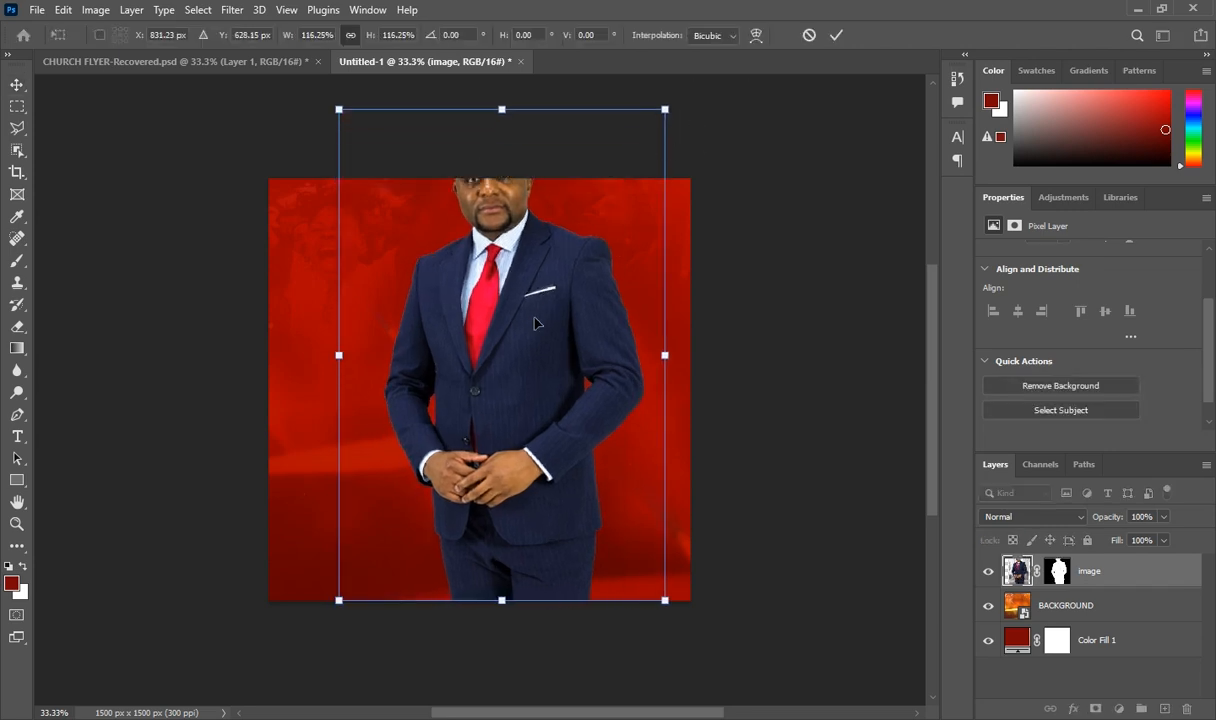
{"action": "left_click_drag", "start_coordinate": [538, 323], "coordinate": [519, 390]}
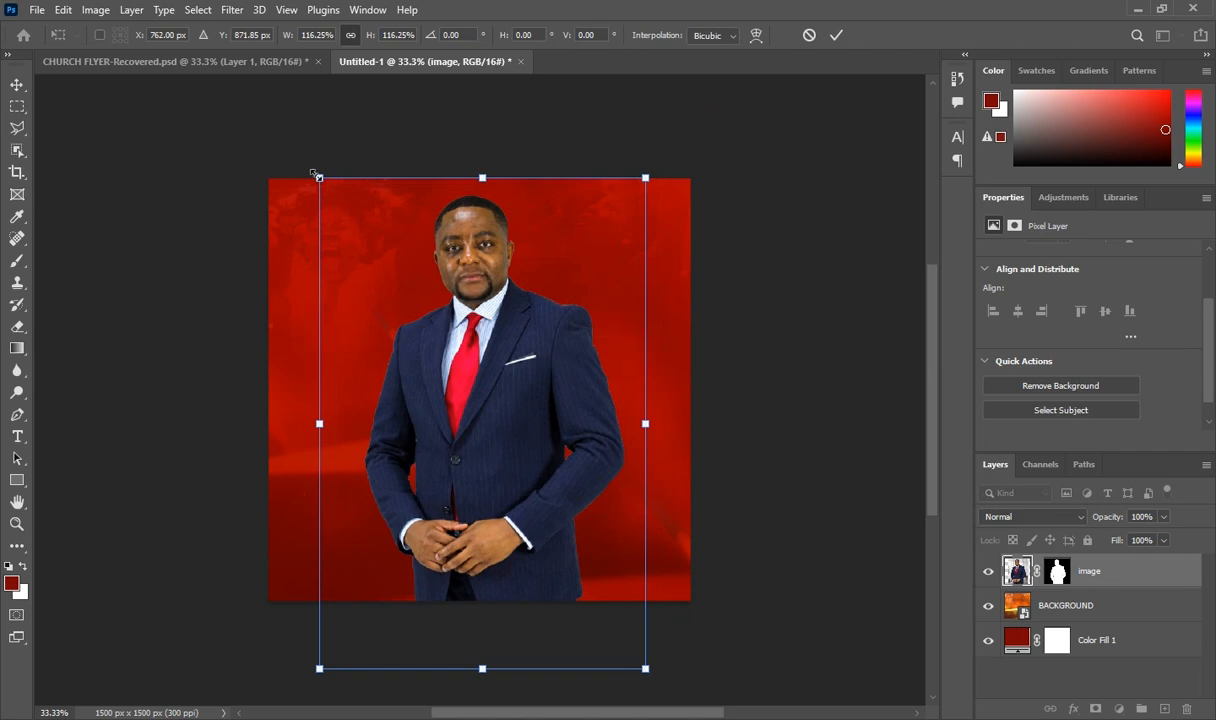
{"action": "left_click_drag", "start_coordinate": [320, 176], "coordinate": [261, 121]}
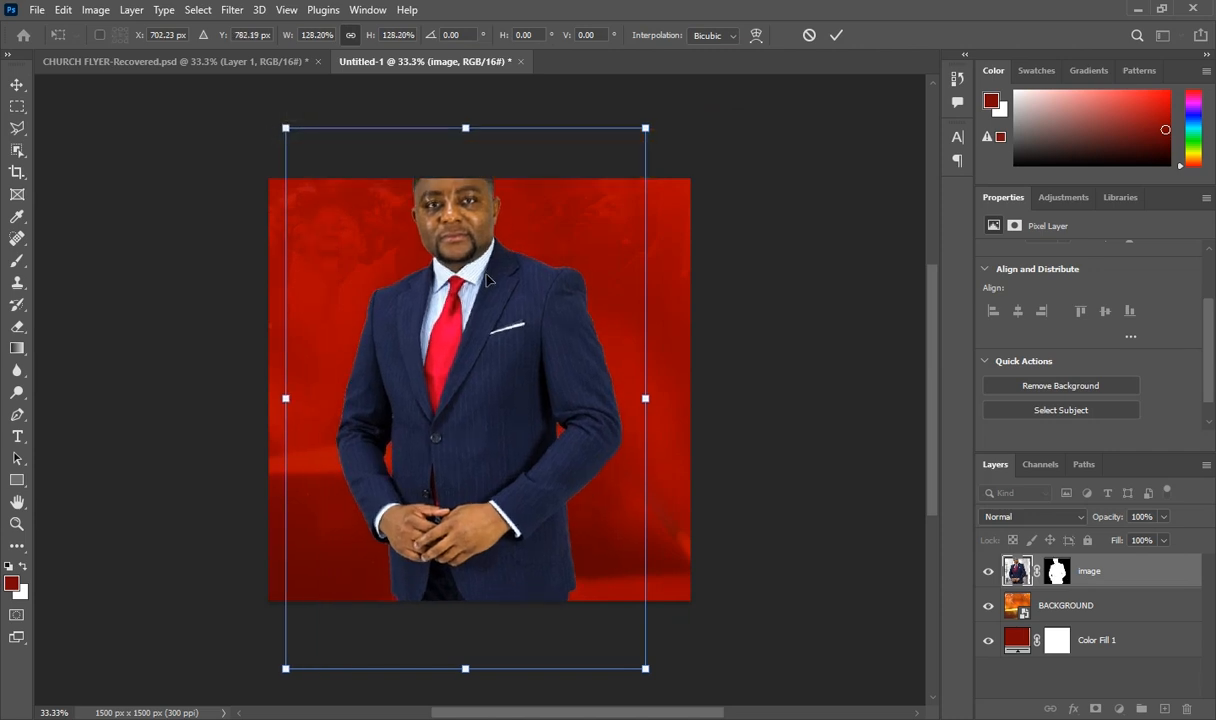
{"action": "left_click_drag", "start_coordinate": [488, 280], "coordinate": [493, 320]}
{"action": "left_click", "coordinate": [1098, 573]}
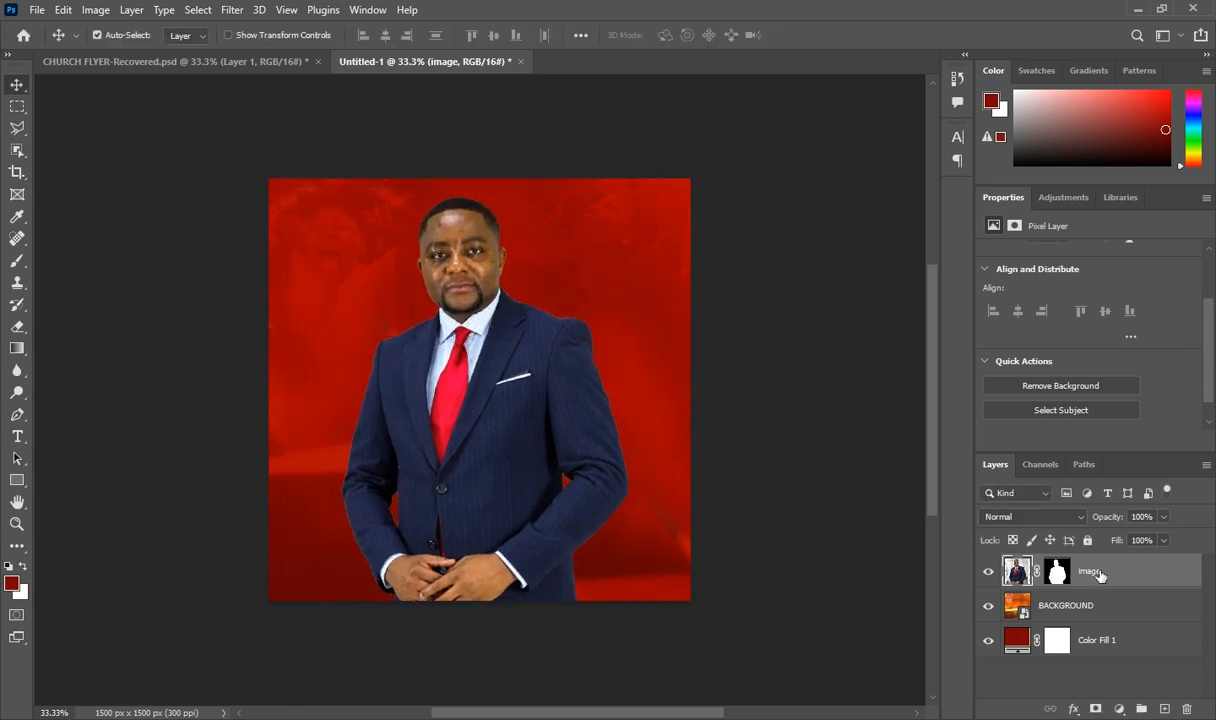
Apply the Camera Raw Filter to the man's photo with Contrast -13, Clarity +25 and Highlights +31
{"action": "left_click", "coordinate": [232, 12]}
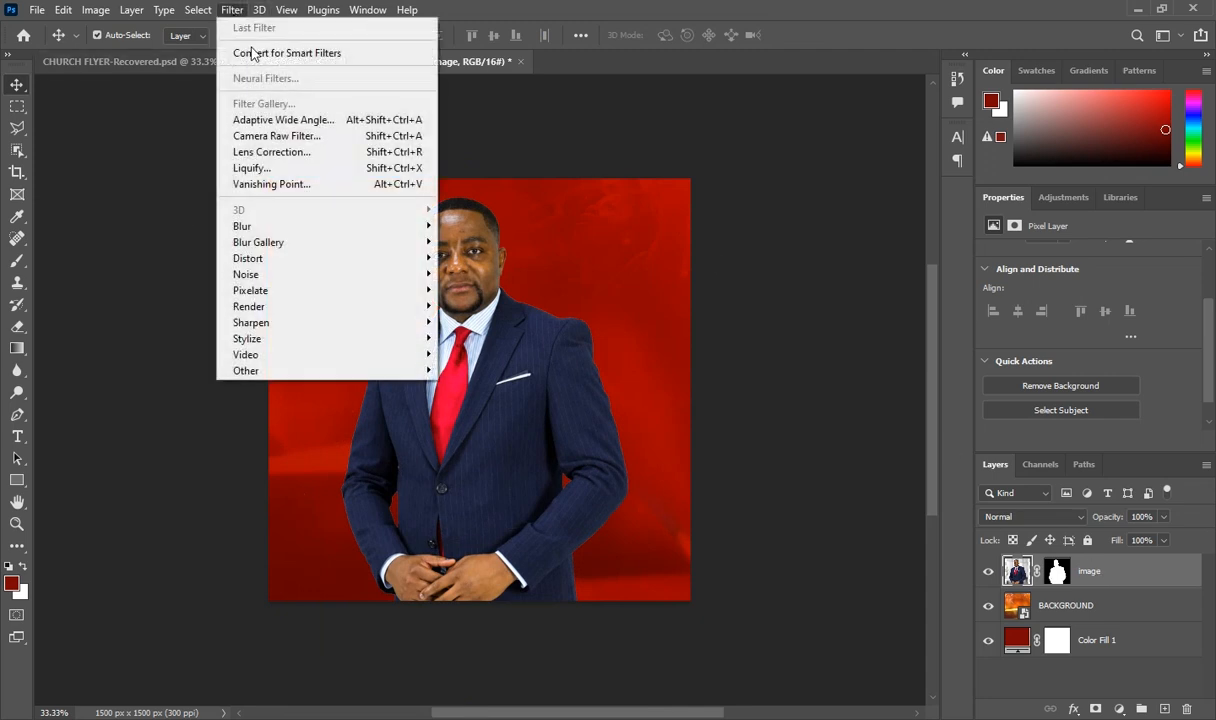
{"action": "left_click", "coordinate": [322, 138]}
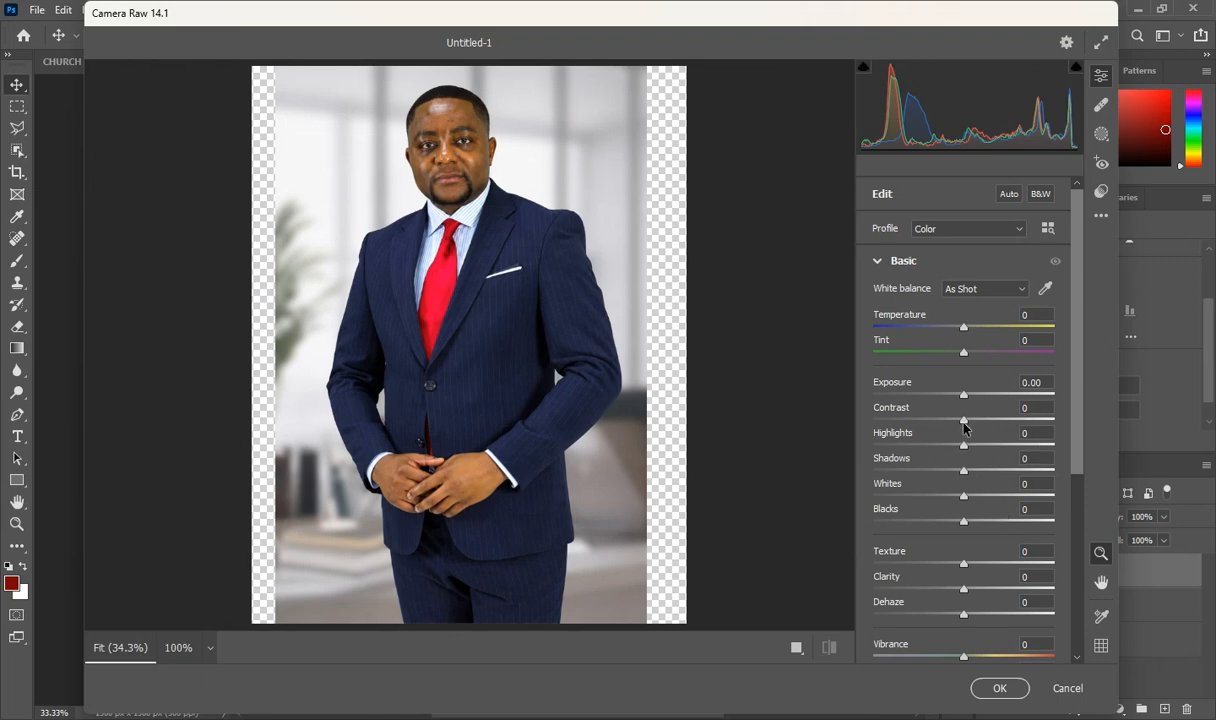
{"action": "left_click_drag", "start_coordinate": [964, 421], "coordinate": [951, 421]}
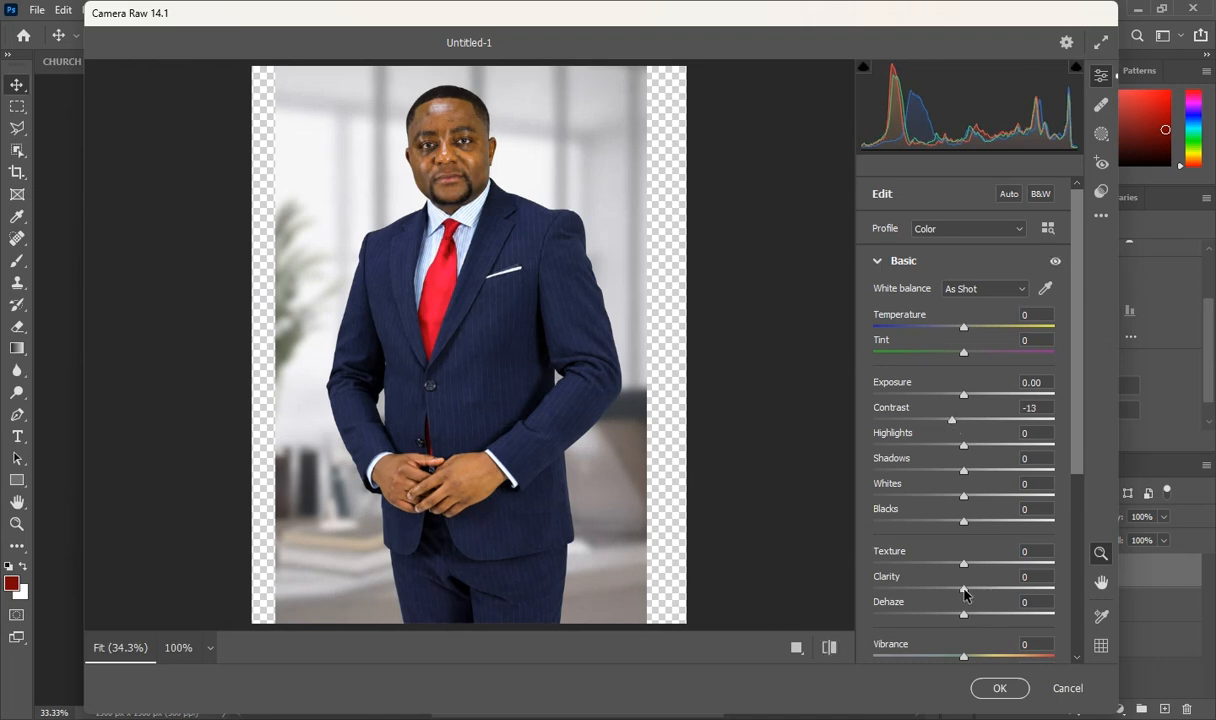
{"action": "left_click_drag", "start_coordinate": [964, 591], "coordinate": [987, 590]}
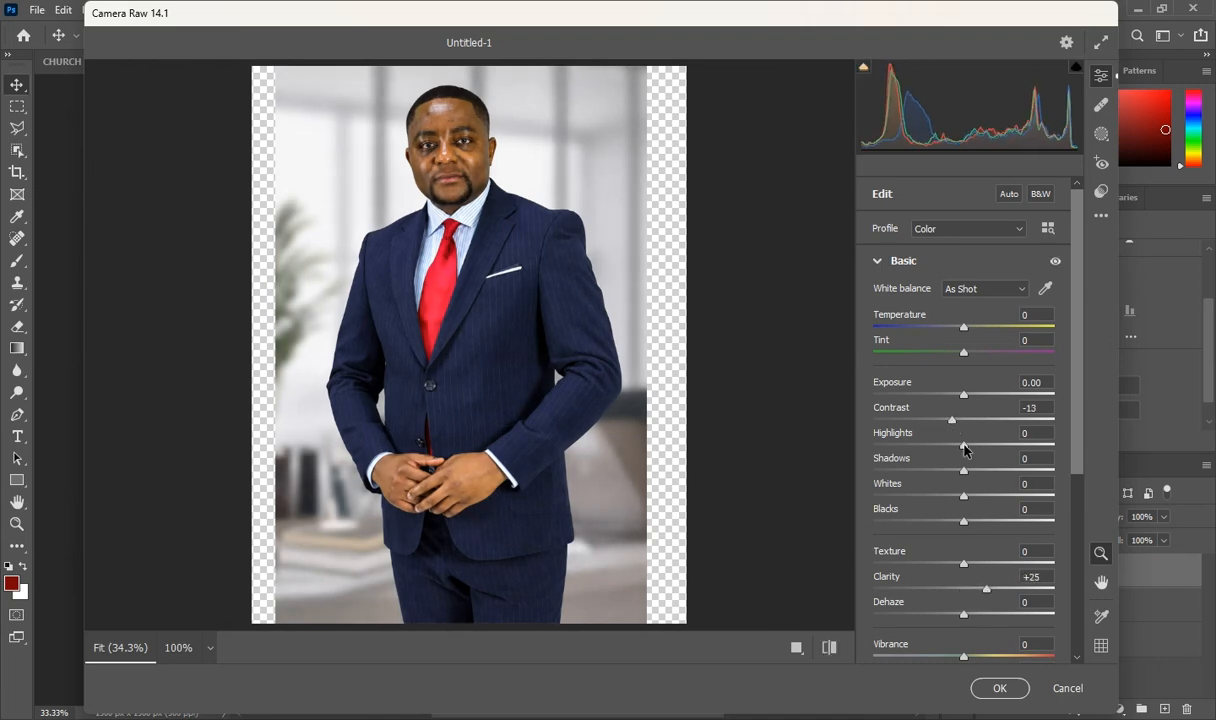
{"action": "left_click_drag", "start_coordinate": [964, 447], "coordinate": [992, 447]}
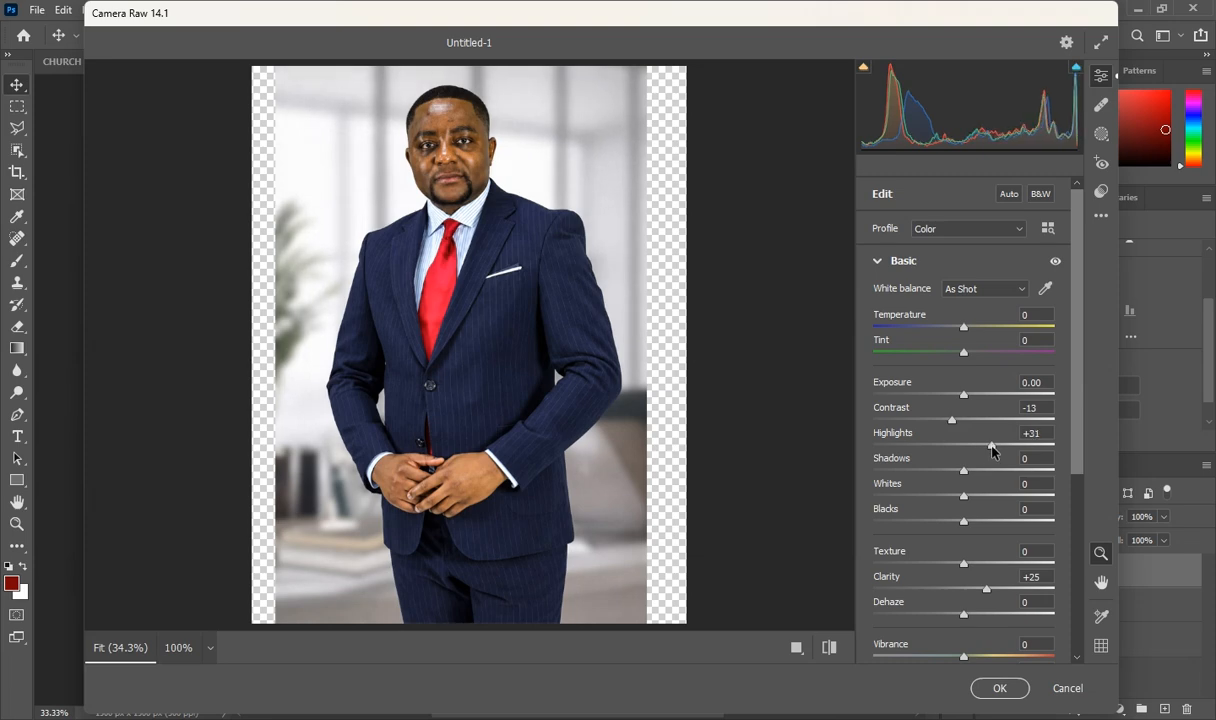
{"action": "left_click", "coordinate": [1000, 688]}
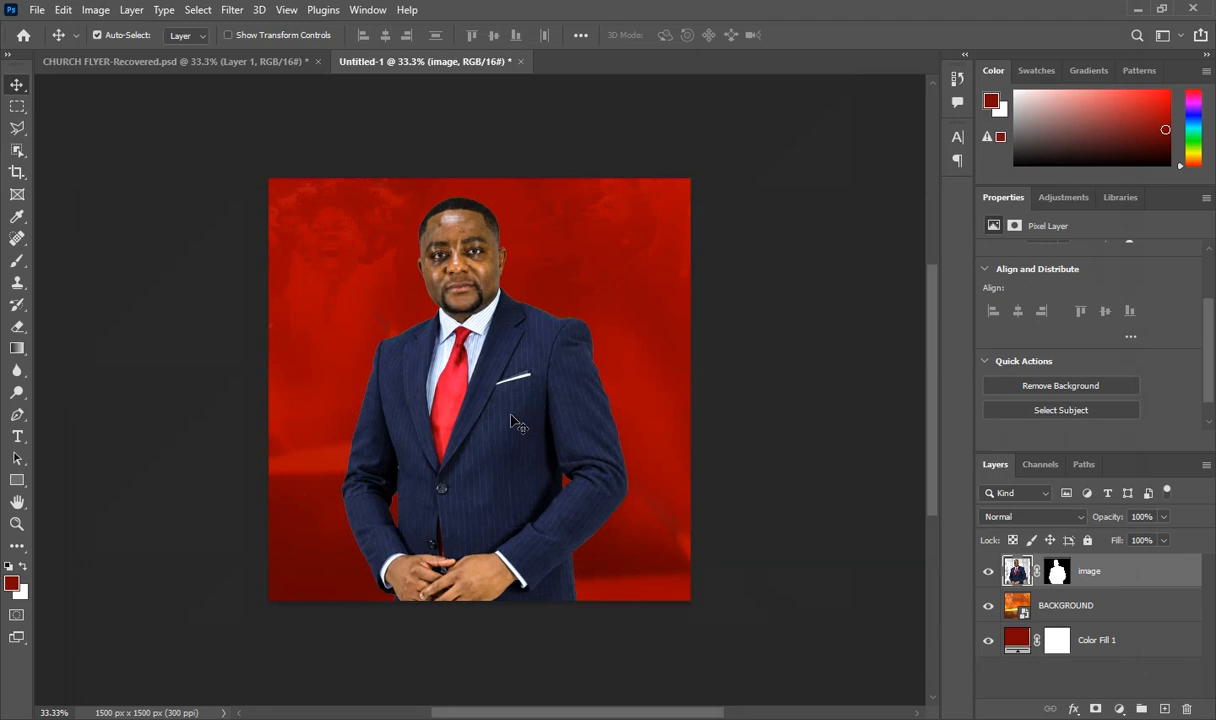
Move the man's layer to the canvas's lower-left corner and rotate it about 5° clockwise
{"action": "left_click_drag", "start_coordinate": [512, 410], "coordinate": [378, 492]}
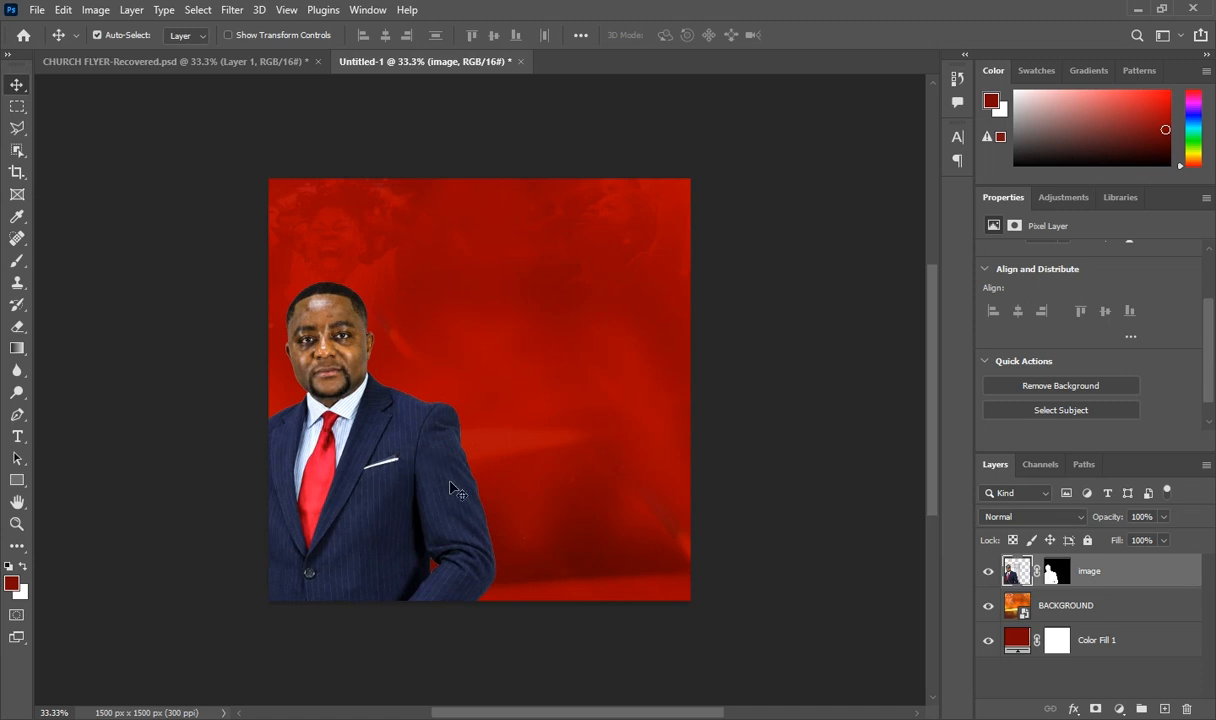
{"action": "key", "text": "ctrl"}
{"action": "key", "text": "ctrl+t"}
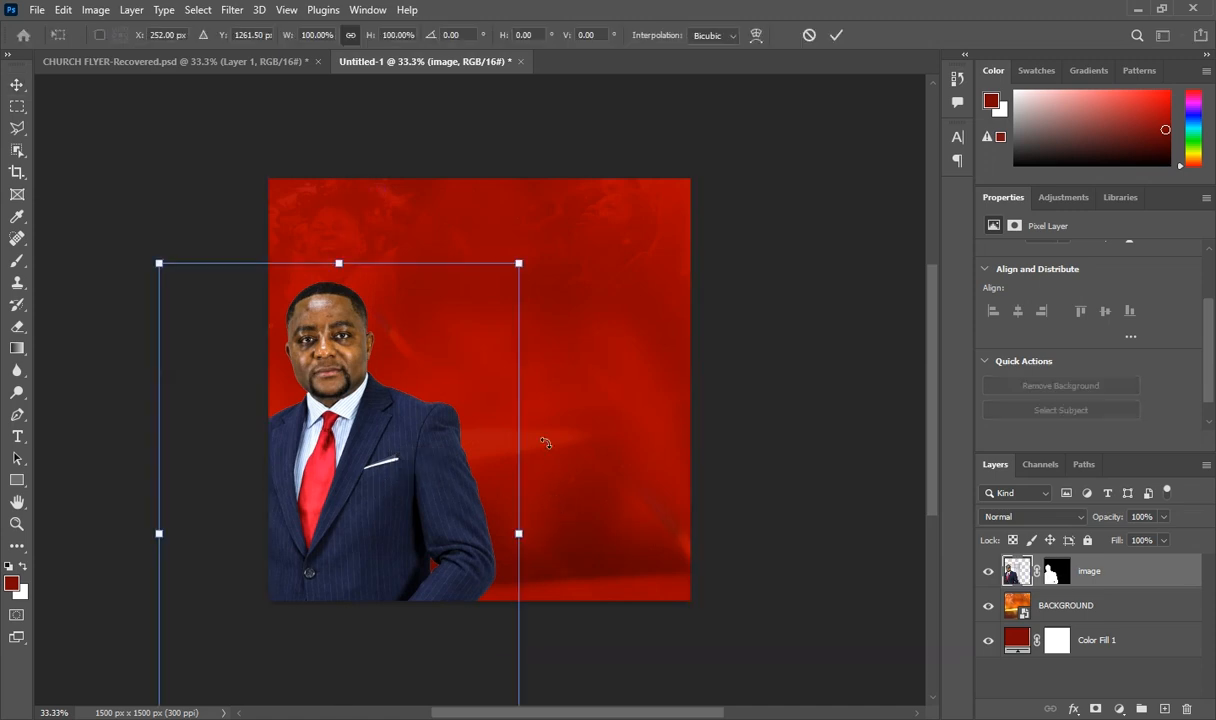
{"action": "left_click_drag", "start_coordinate": [562, 407], "coordinate": [573, 428]}
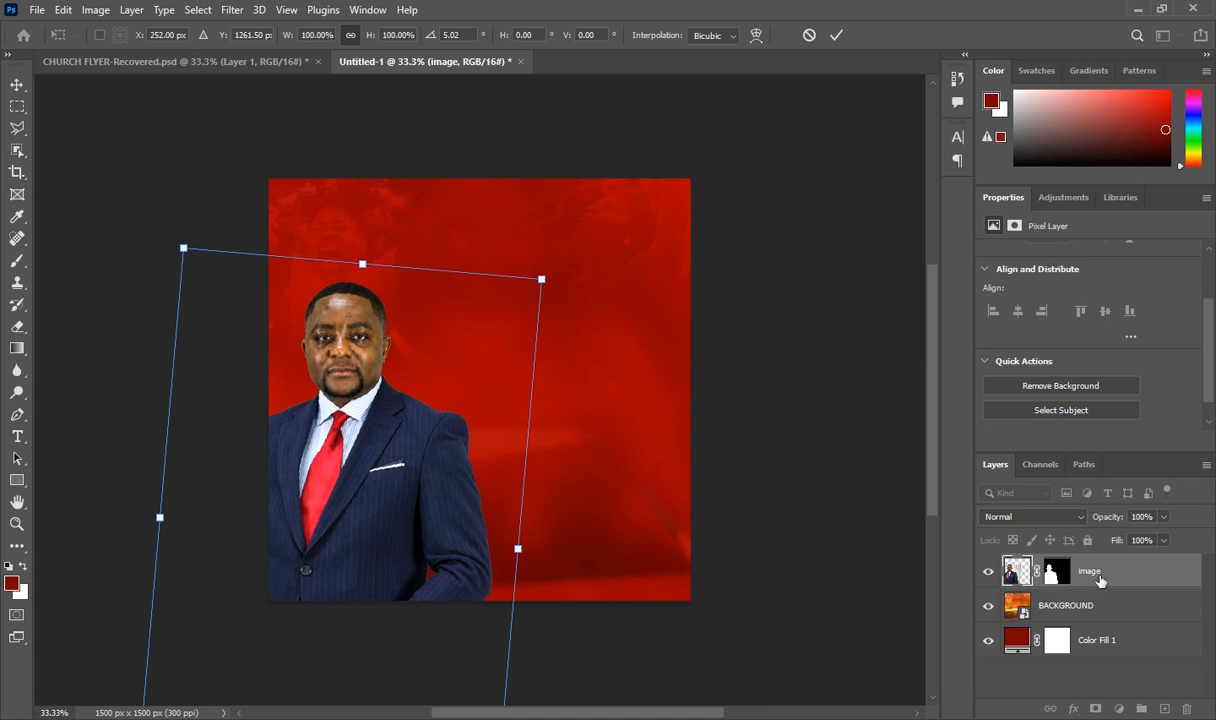
{"action": "key", "text": "Escape"}
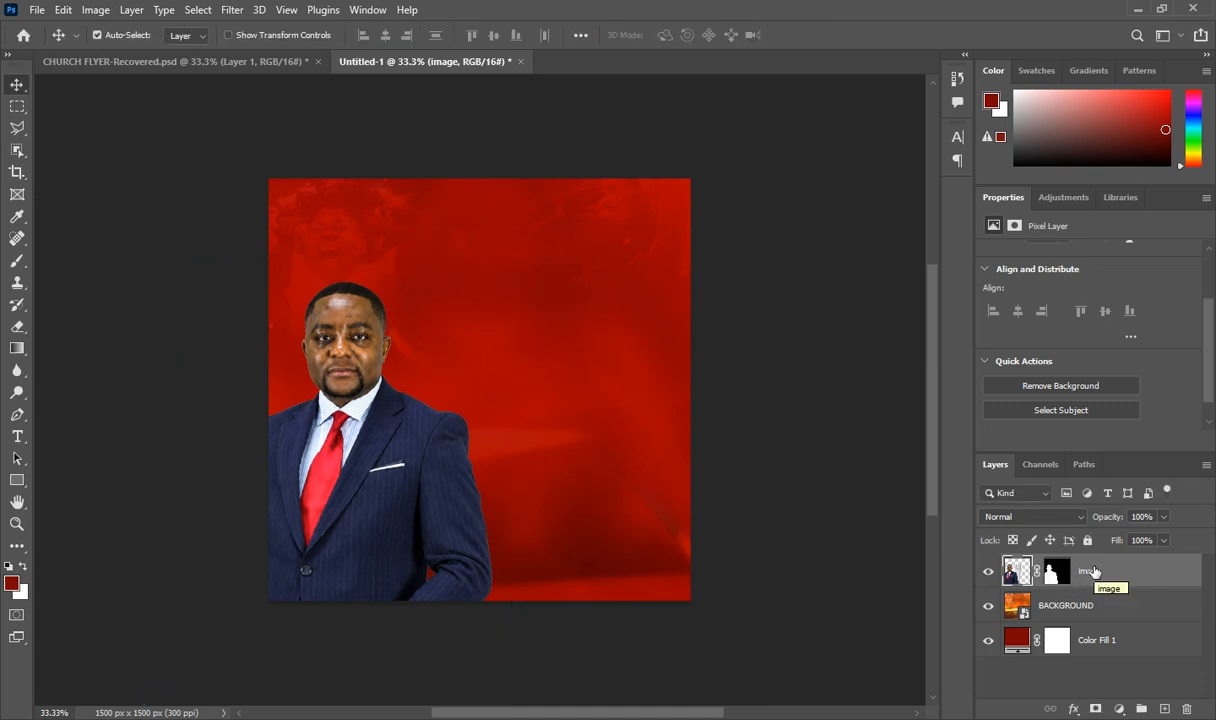
Convert the man's masked layer to a smart object and duplicate it
{"action": "right_click", "coordinate": [1095, 573]}
{"action": "left_click", "coordinate": [936, 244]}
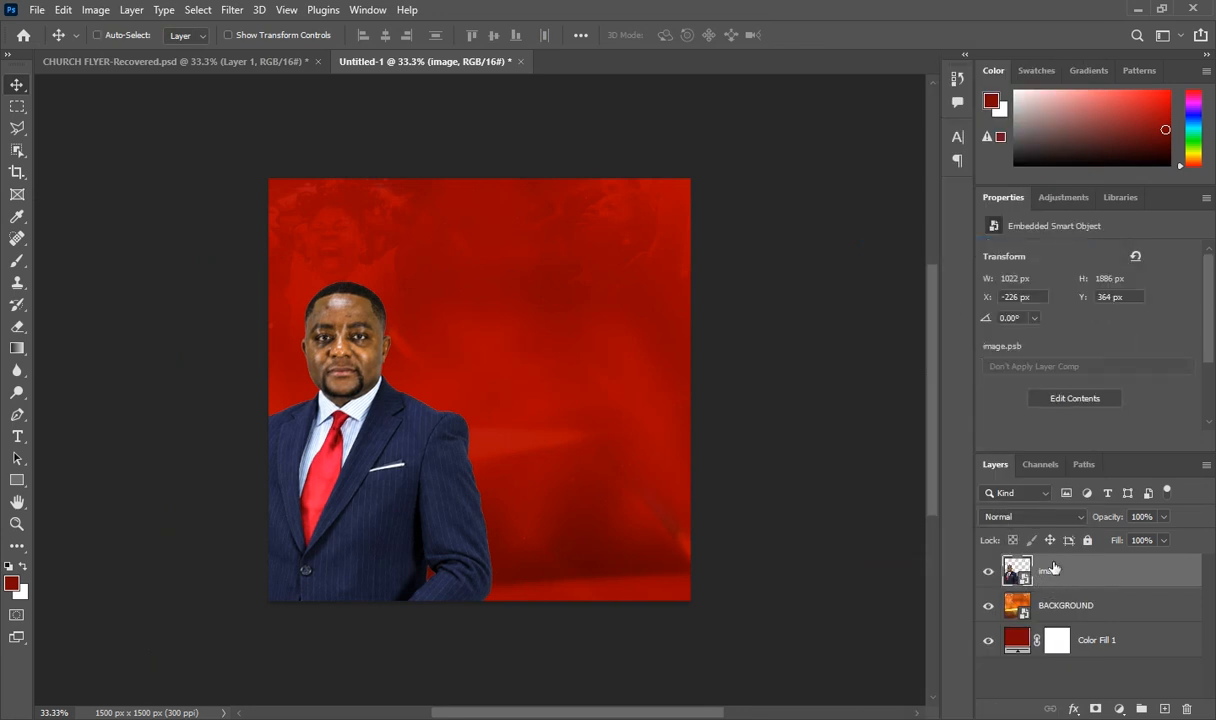
{"action": "key", "text": "ctrl+j"}
Apply a white Color Overlay at 100% opacity to the lower of the two man layers
{"action": "left_click", "coordinate": [1053, 607]}
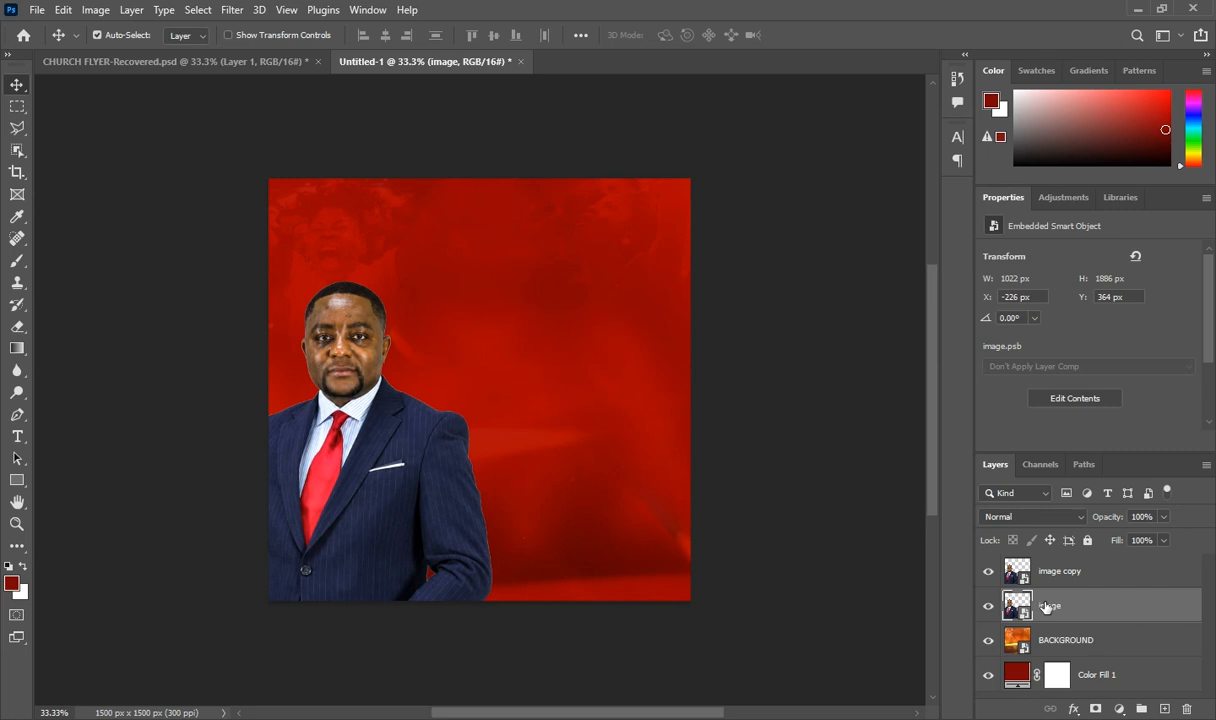
{"action": "left_click", "coordinate": [1075, 709]}
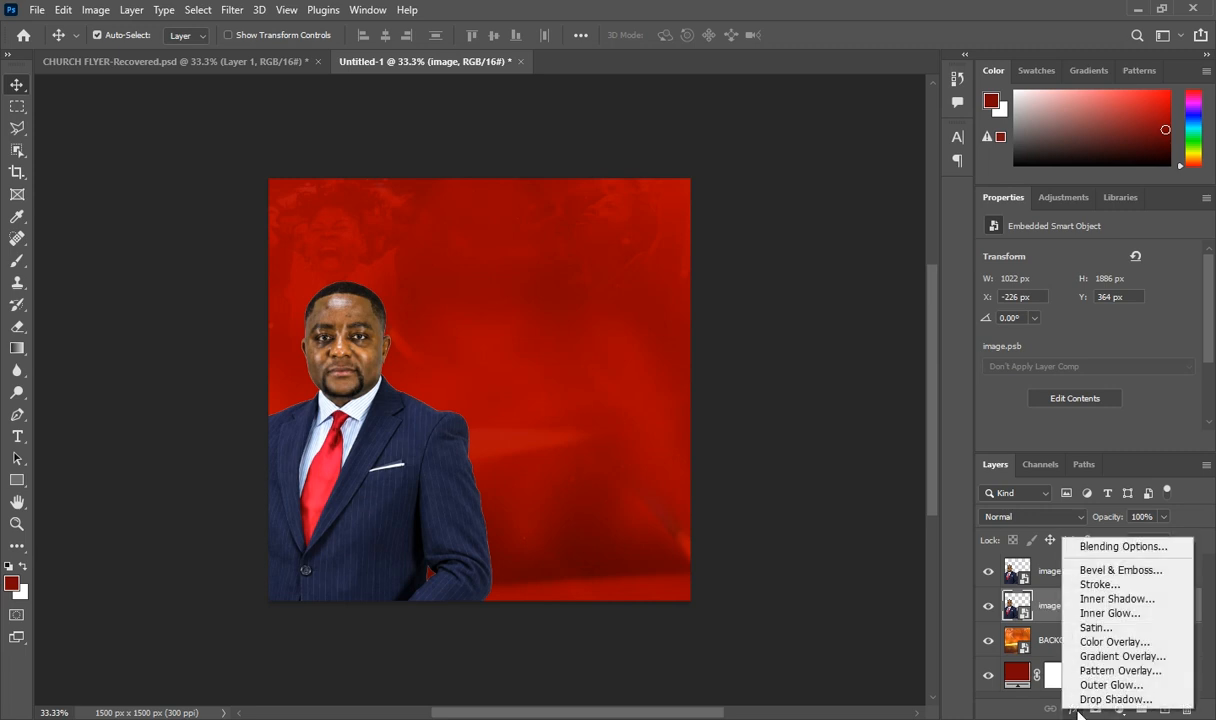
{"action": "left_click", "coordinate": [1110, 643]}
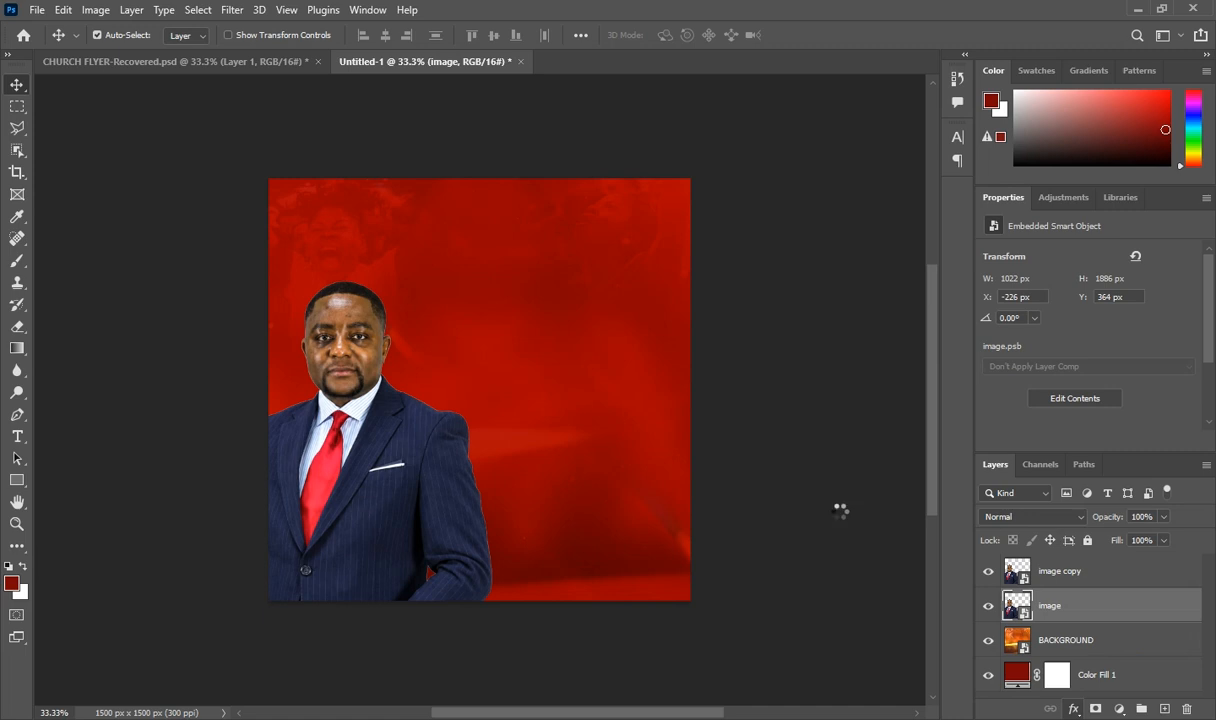
{"action": "left_click", "coordinate": [959, 241]}
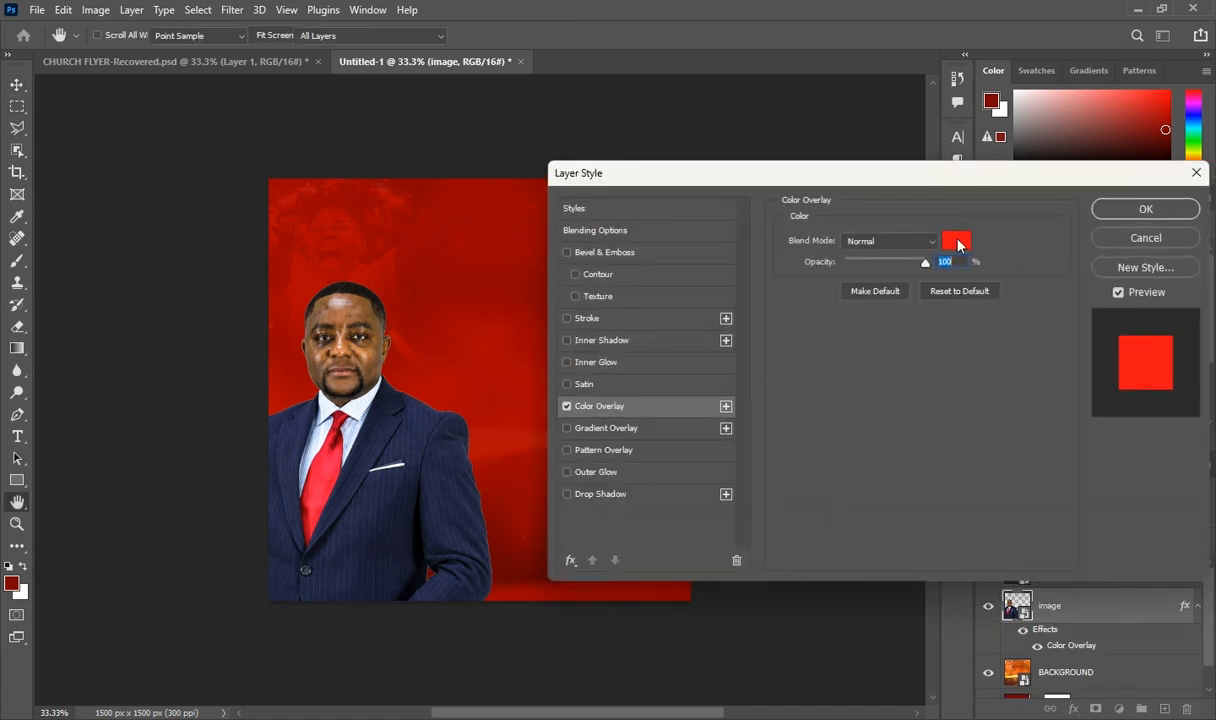
{"action": "left_click_drag", "start_coordinate": [757, 322], "coordinate": [682, 246]}
{"action": "left_click", "coordinate": [1134, 294]}
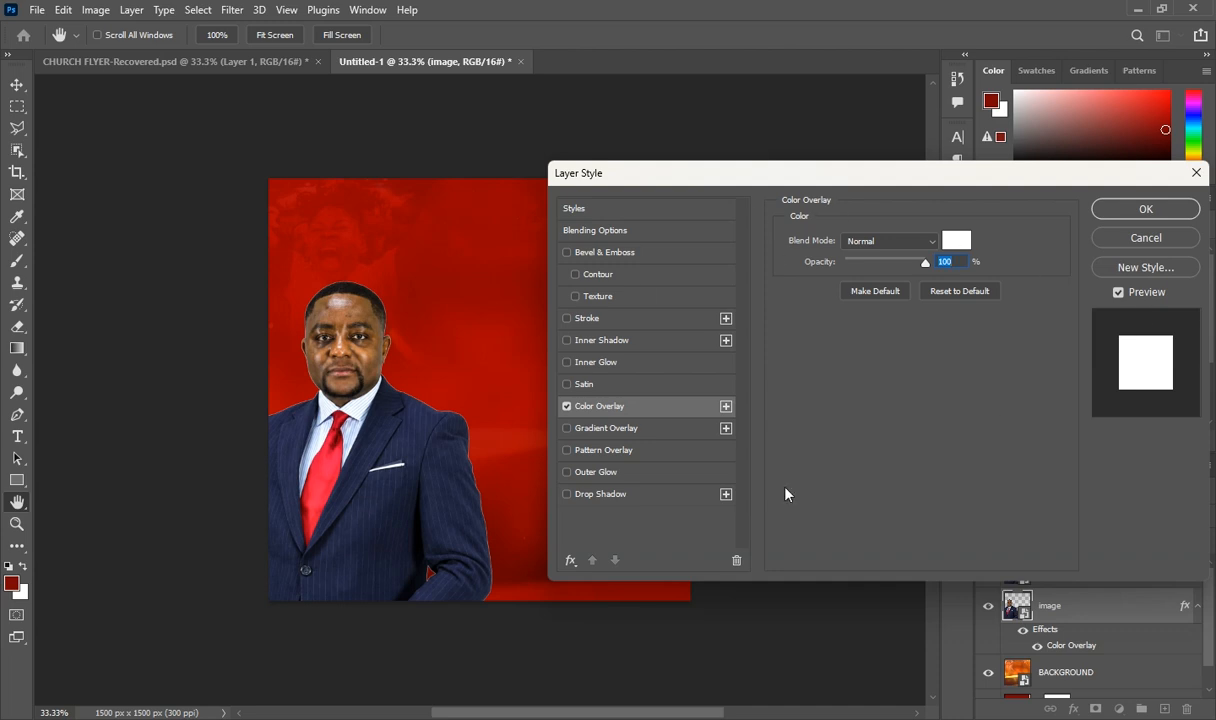
{"action": "left_click", "coordinate": [1129, 209]}
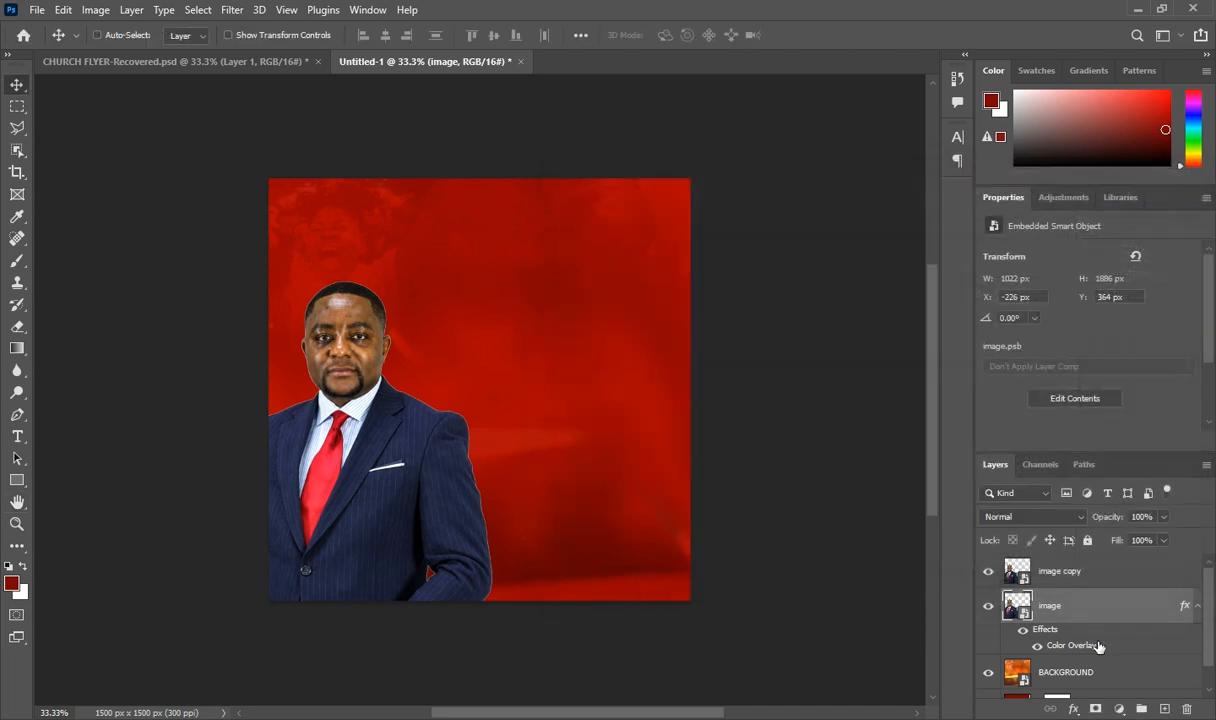
Shift the white-overlaid man layer 6 px to the right so it forms a white outline behind him
{"action": "key", "text": "ctrl+t"}
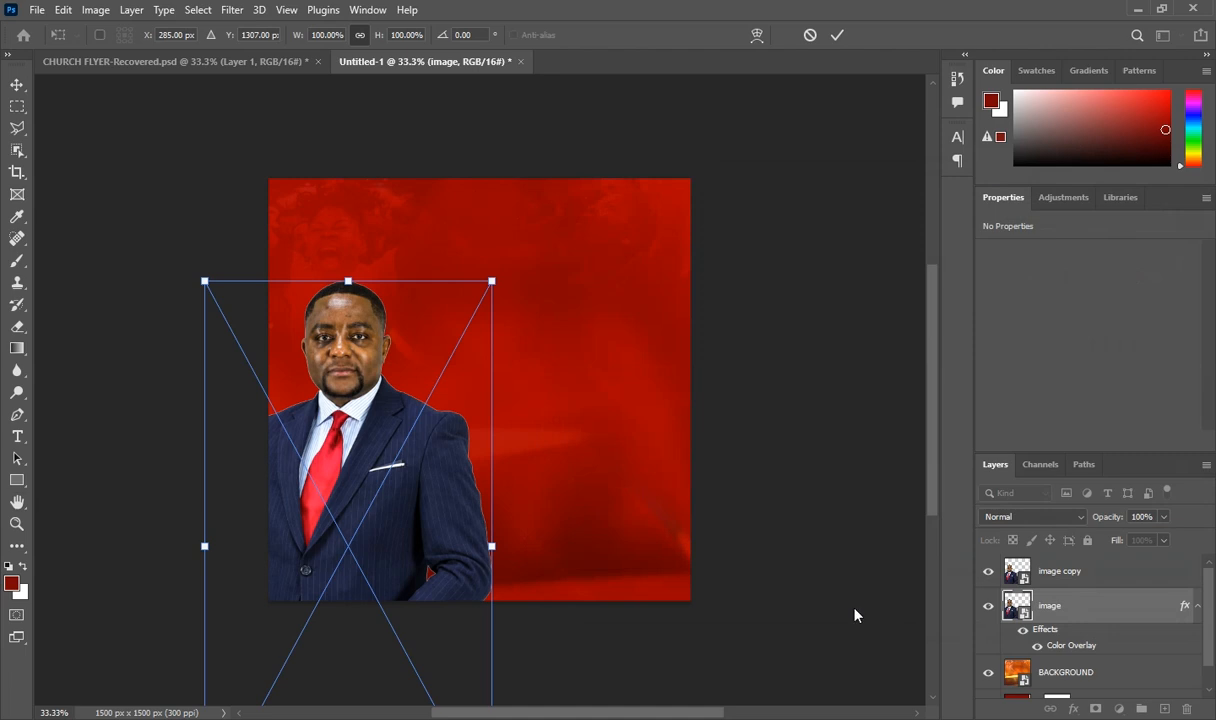
{"action": "key", "text": "Right"}
{"action": "key", "text": "Right"}
{"action": "key", "text": "Right"}
{"action": "key", "text": "Right"}
{"action": "key", "text": "Right"}
{"action": "key", "text": "Right"}
{"action": "key", "text": "Right"}
{"action": "key", "text": "Right"}
{"action": "key", "text": "Right"}
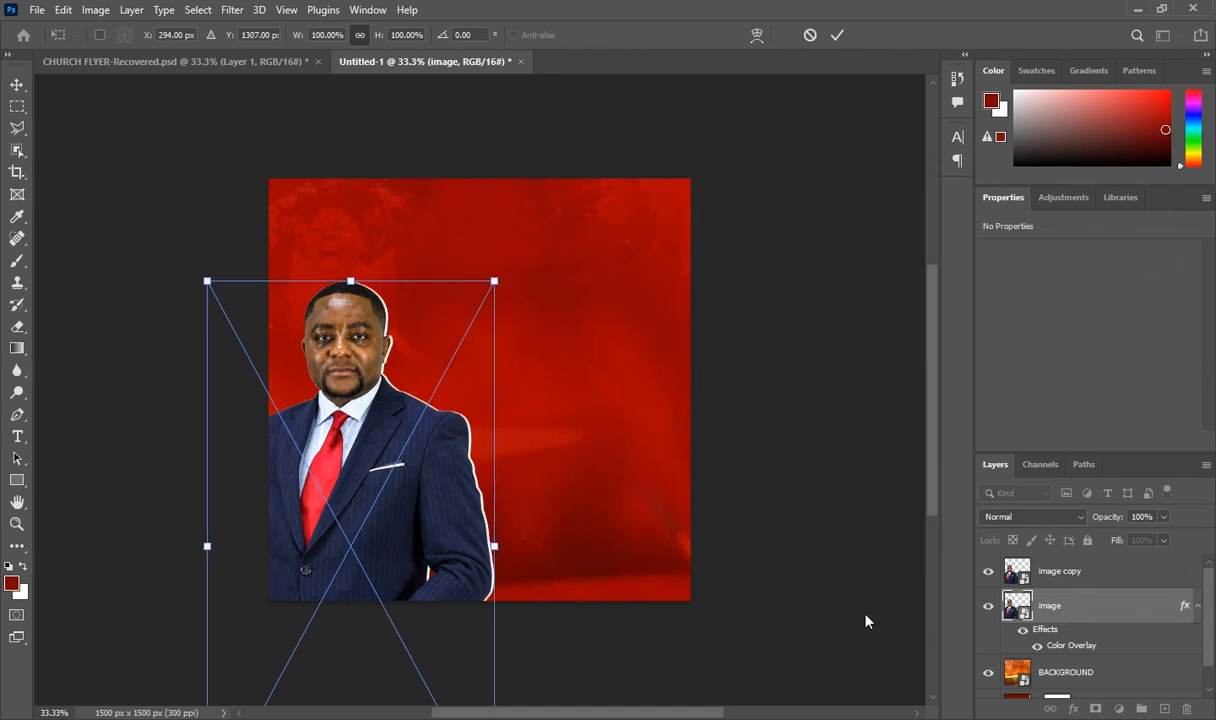
{"action": "key", "text": "Left"}
{"action": "key", "text": "Left"}
{"action": "key", "text": "Left"}
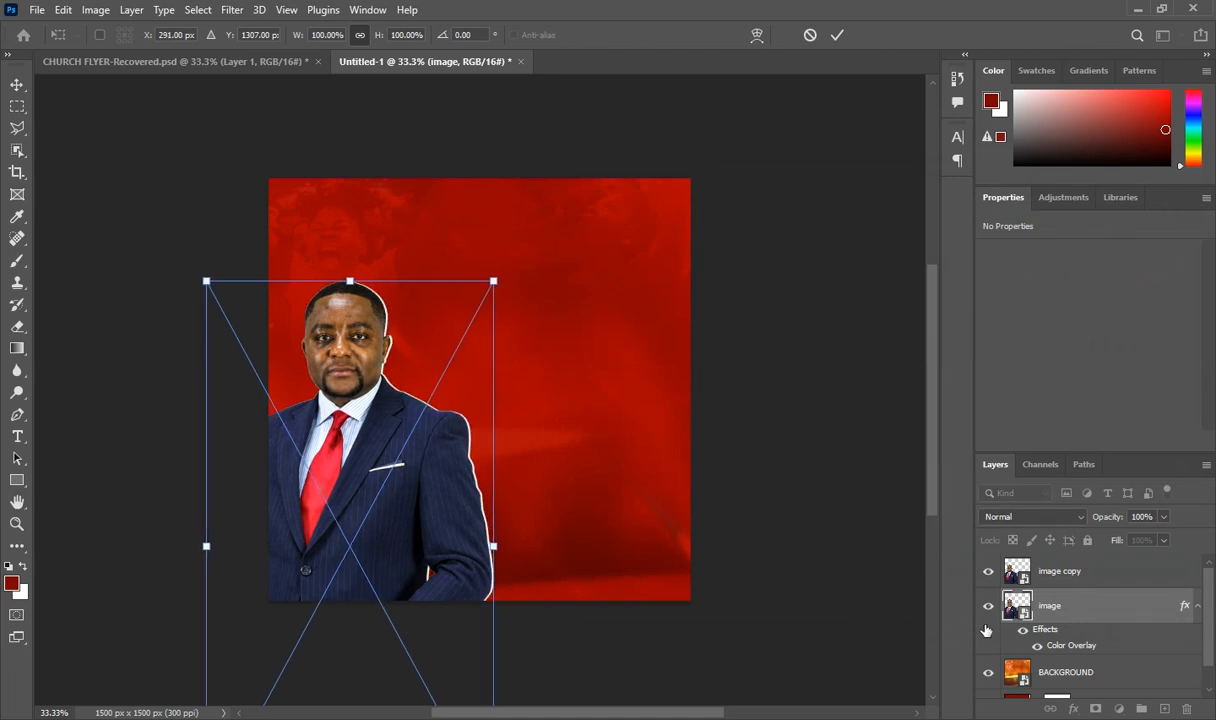
{"action": "key", "text": "Return"}
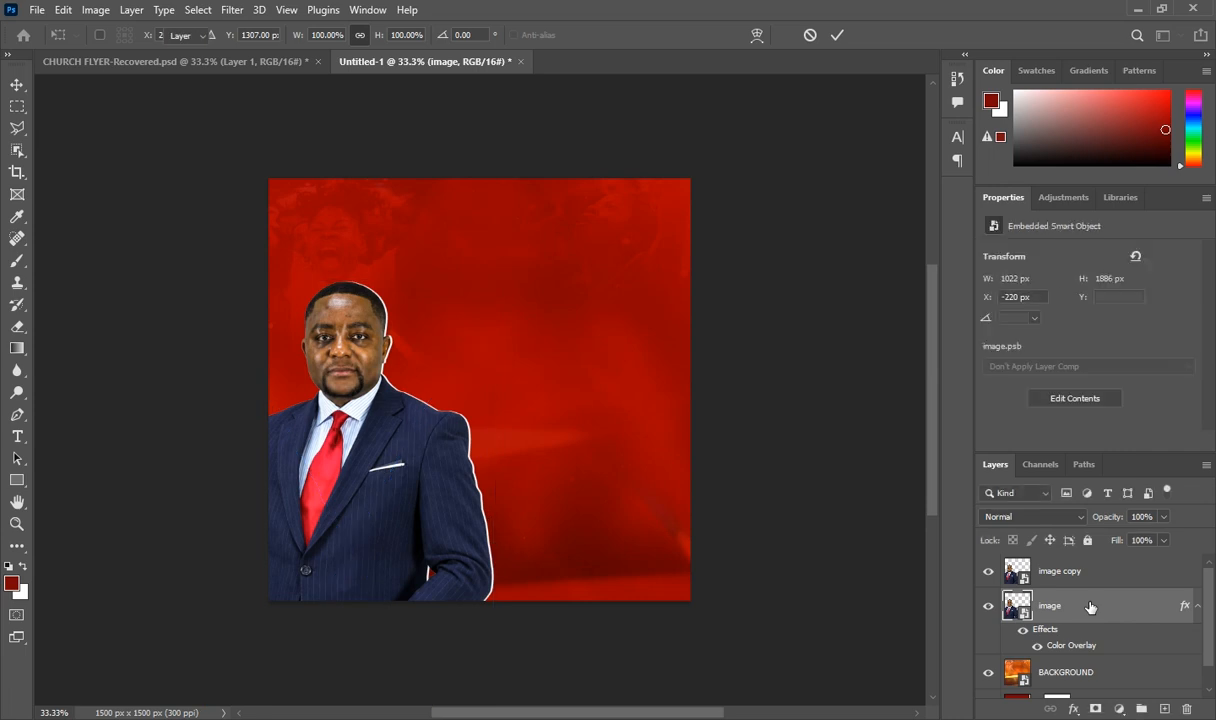
Draw a 113 × 113 px circle right of the man on a new layer above the man's copy
{"action": "left_click", "coordinate": [1054, 577]}
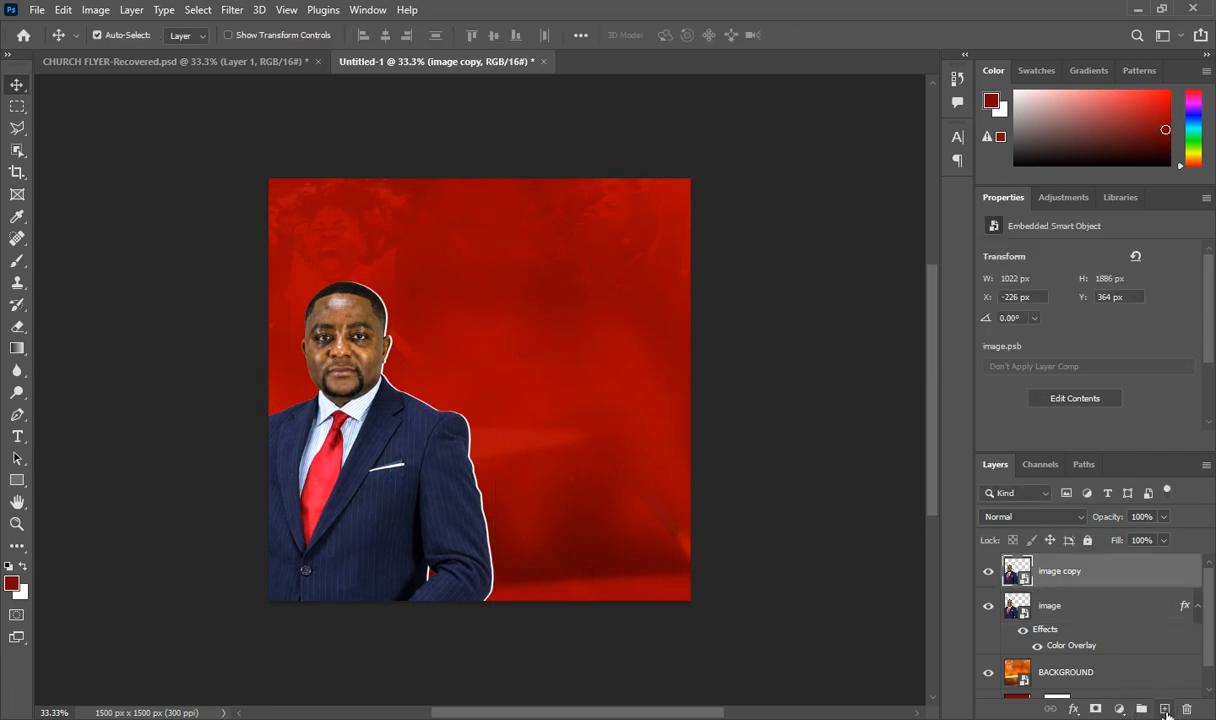
{"action": "left_click", "coordinate": [1165, 709]}
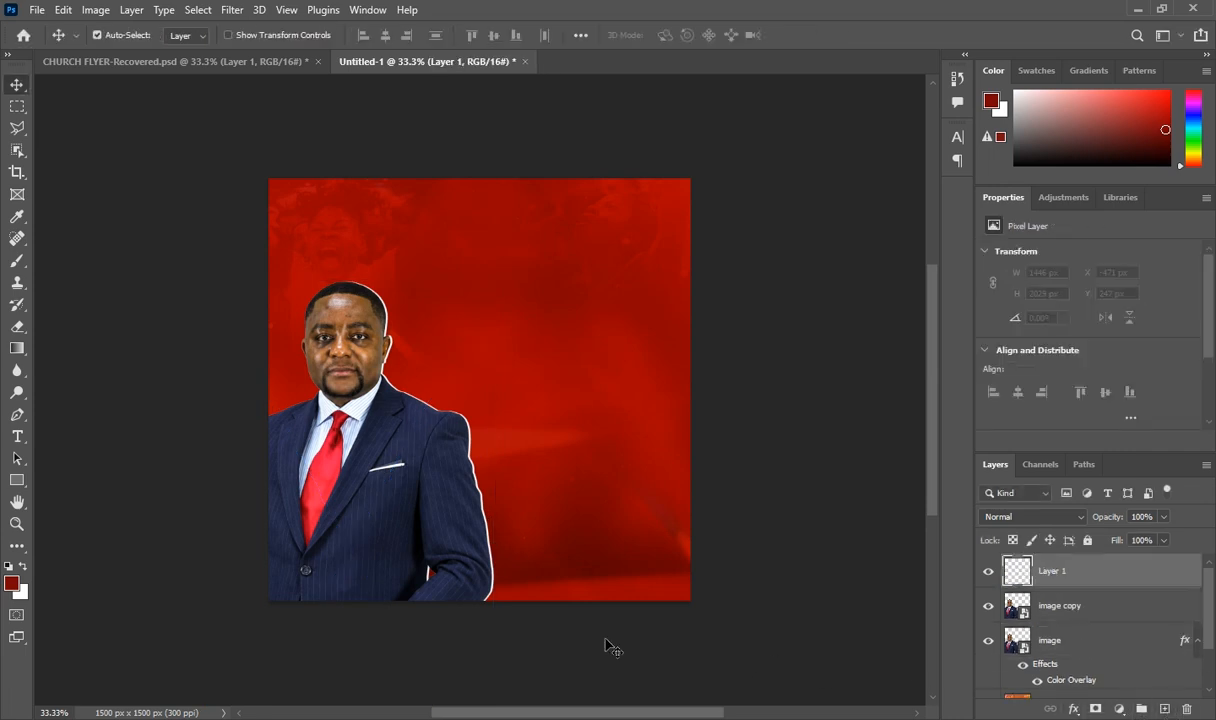
{"action": "right_click", "coordinate": [16, 481]}
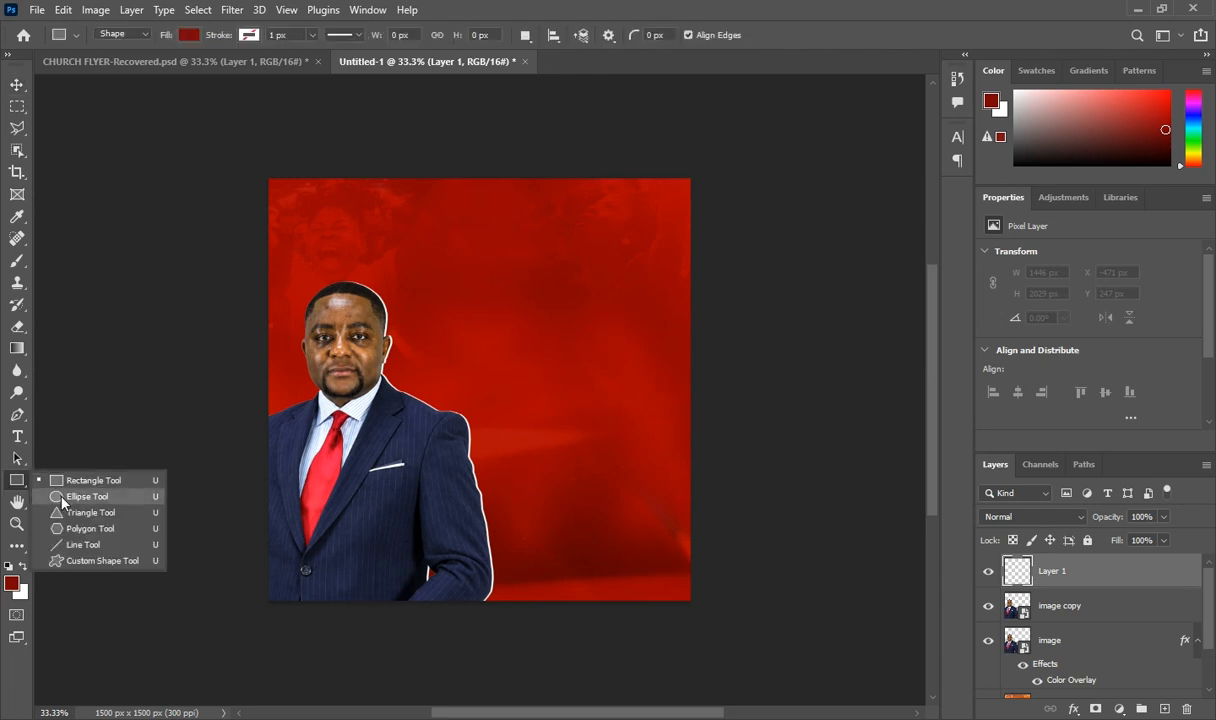
{"action": "left_click", "coordinate": [62, 499]}
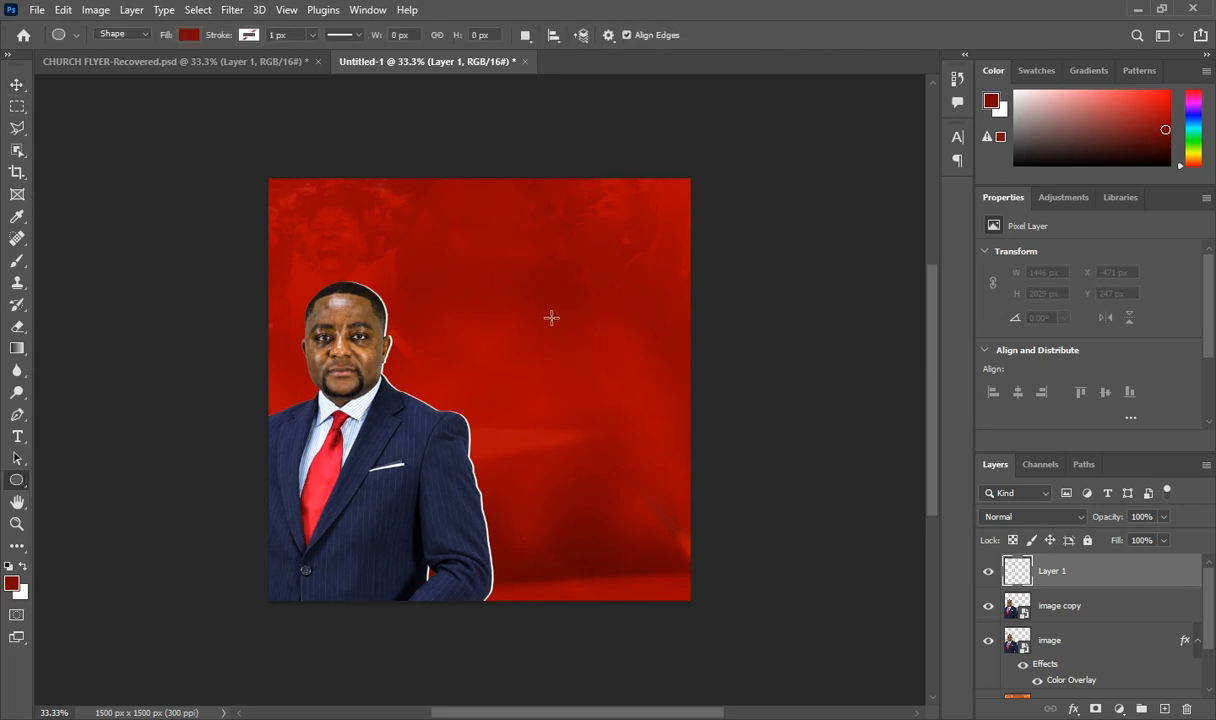
{"action": "left_click_drag", "start_coordinate": [553, 318], "coordinate": [584, 346]}
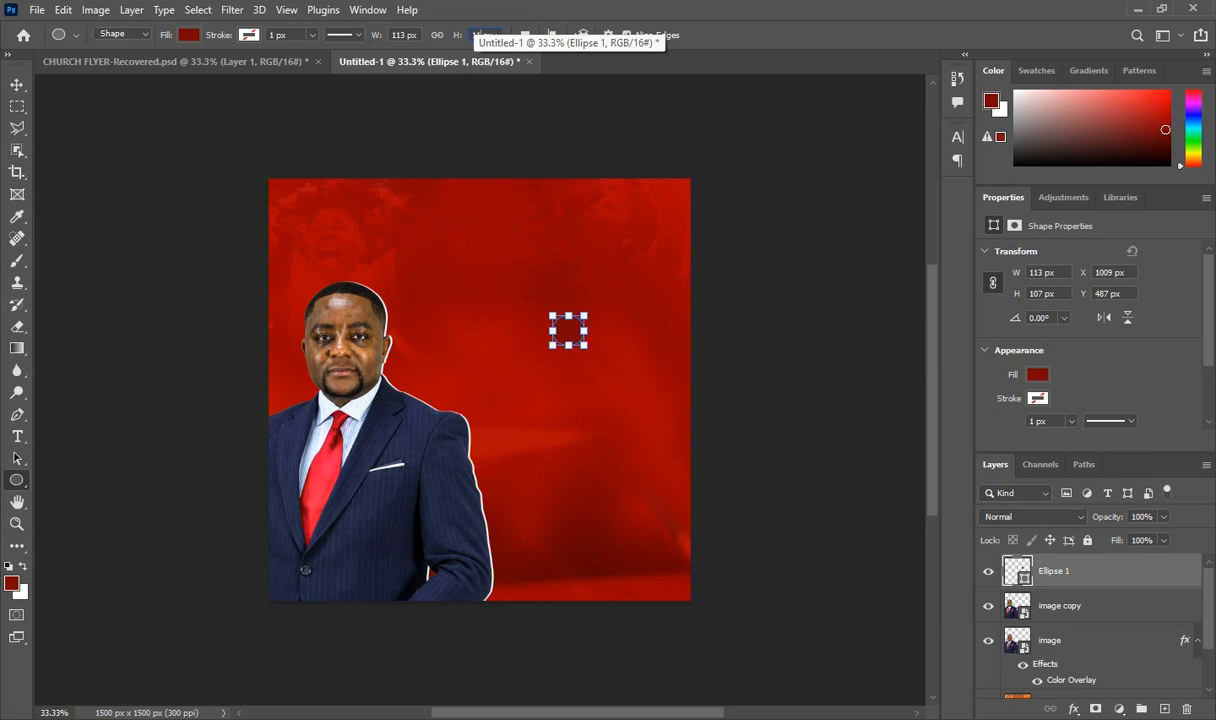
{"action": "key", "text": "Return"}
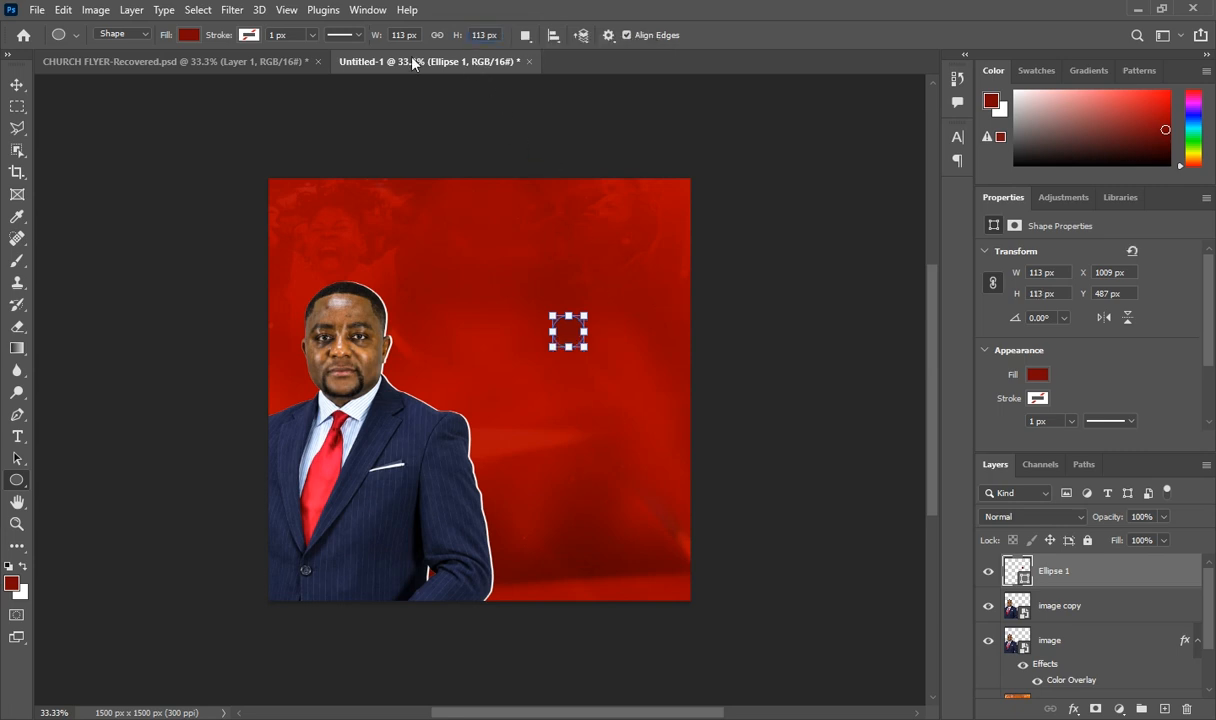
Fill the circle with white and move it up slightly to X 1015 px, Y 427 px
{"action": "left_click", "coordinate": [188, 35]}
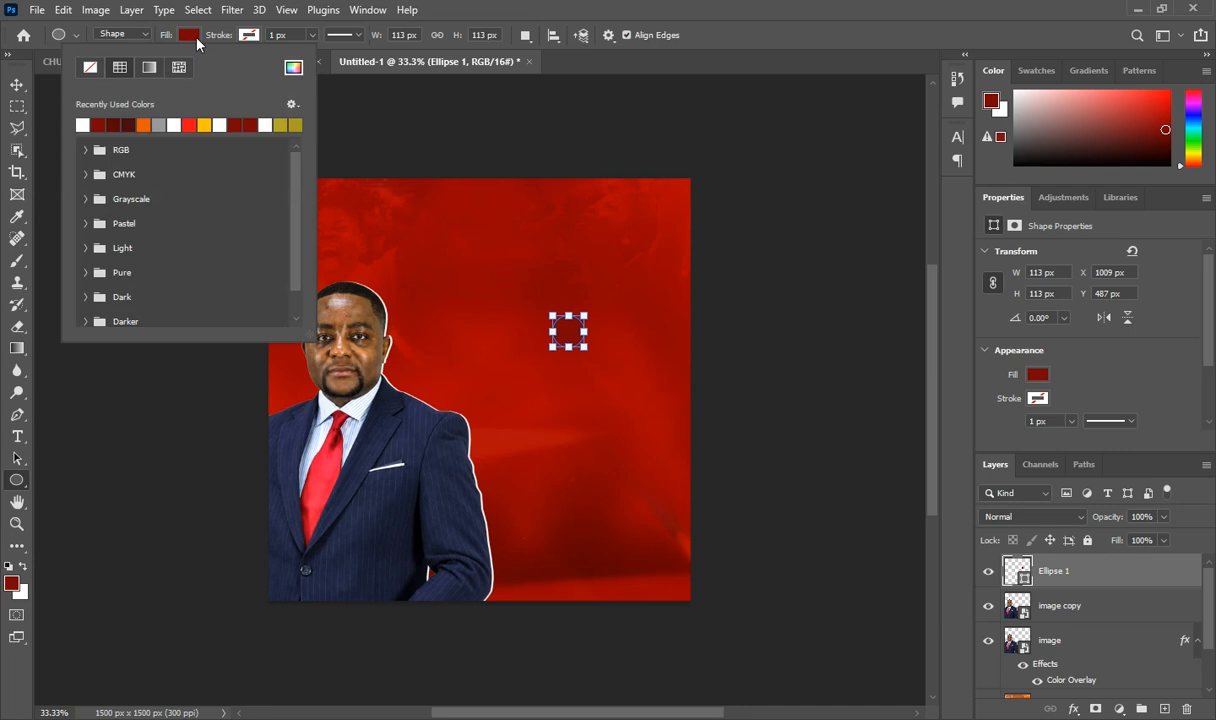
{"action": "left_click", "coordinate": [84, 124]}
{"action": "left_click", "coordinate": [1048, 542]}
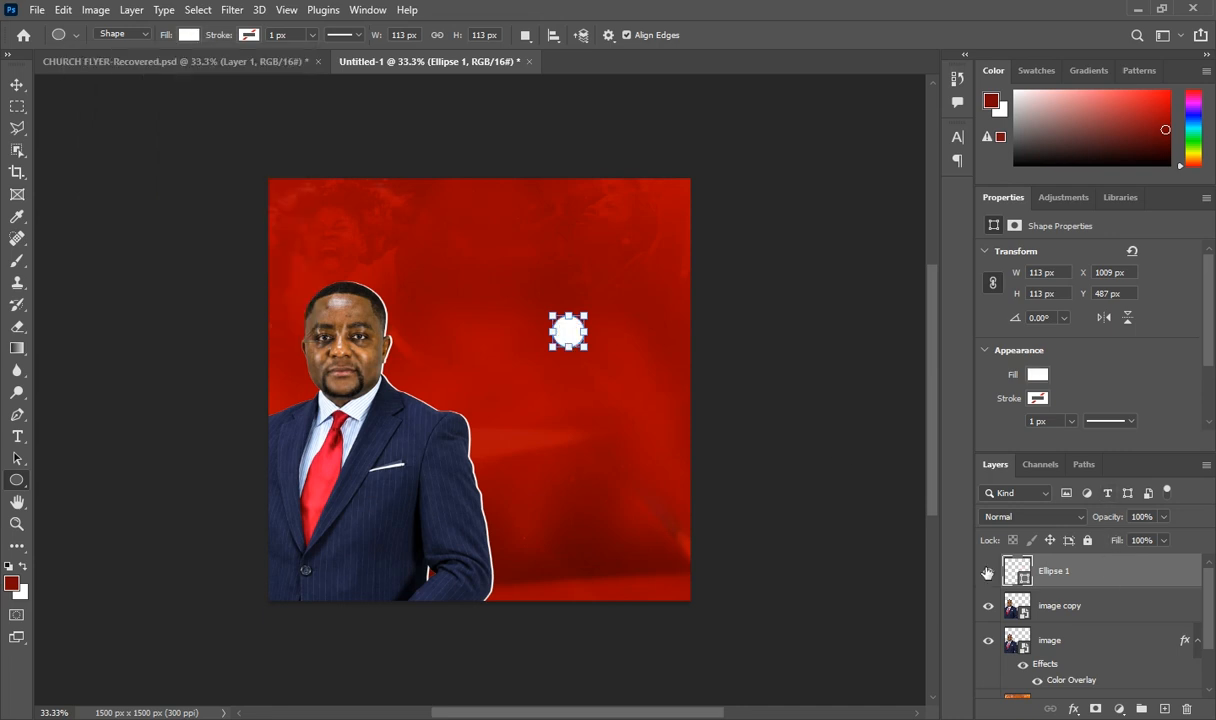
{"action": "left_click", "coordinate": [17, 84]}
{"action": "left_click_drag", "start_coordinate": [569, 336], "coordinate": [570, 321]}
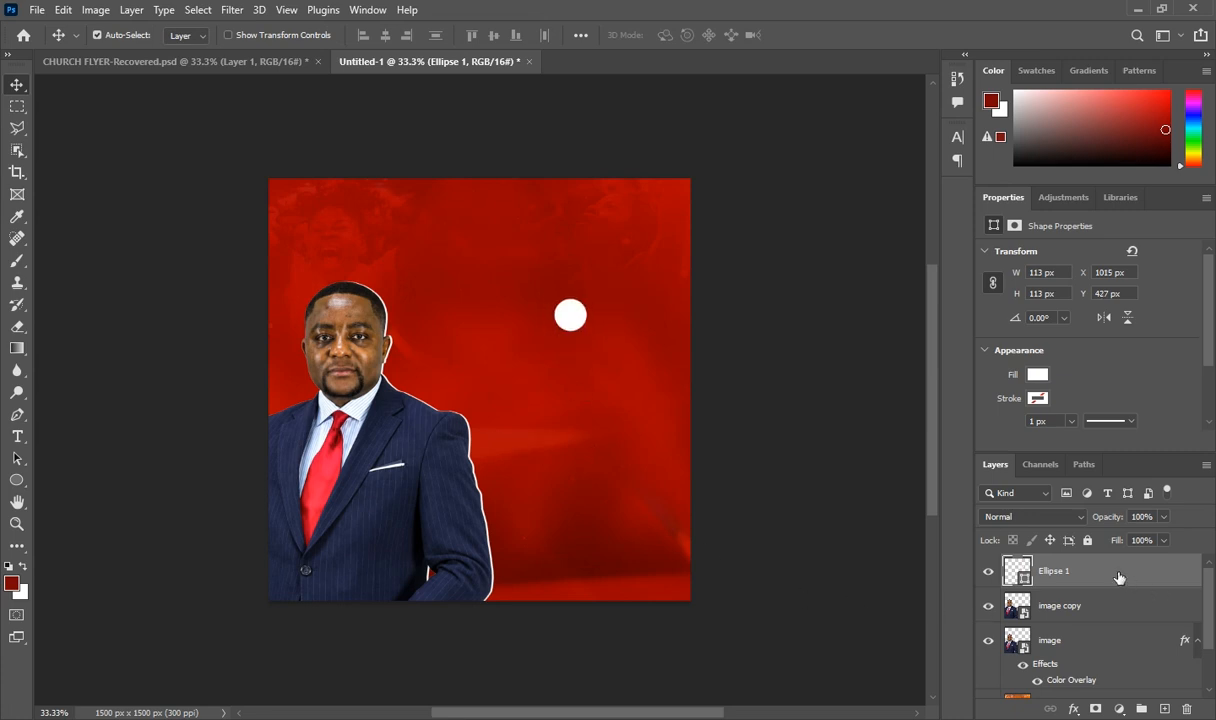
Place the "Church Logo" image from the SOURCE FILES folder and shrink it to about 4.76% over the white circle
{"action": "mouse_move", "coordinate": [630, 670]}
{"action": "left_click", "coordinate": [641, 576]}
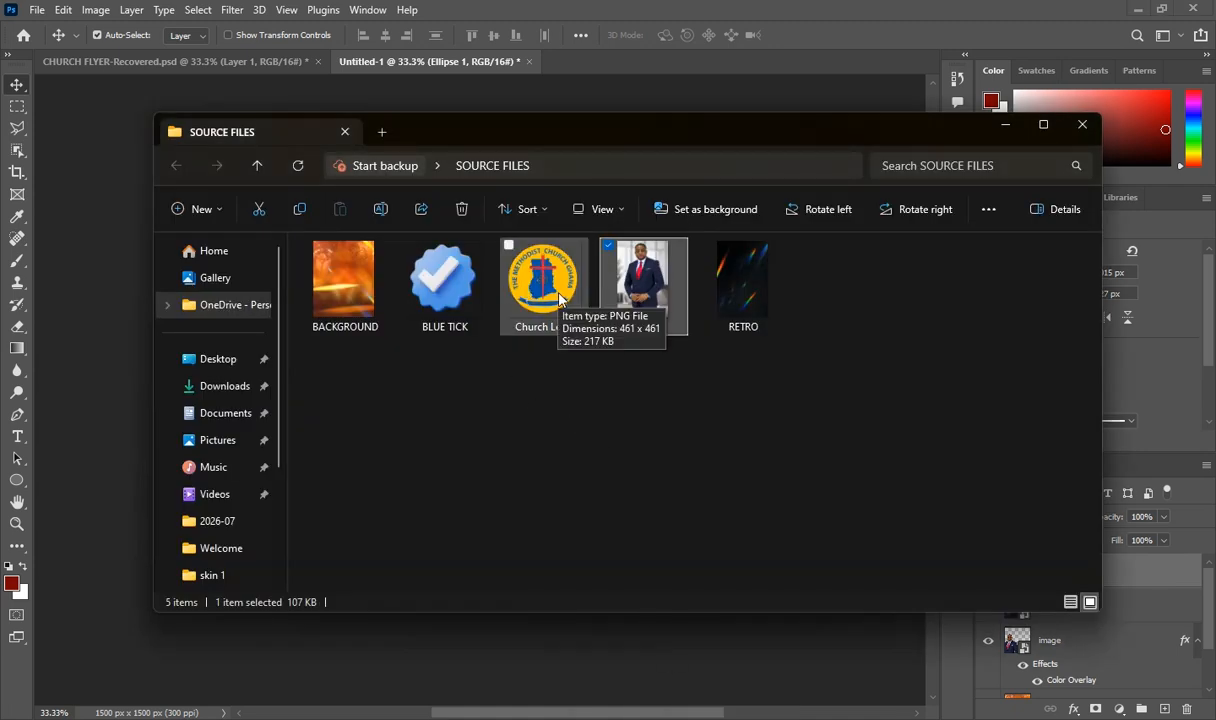
{"action": "left_click_drag", "start_coordinate": [560, 298], "coordinate": [608, 626]}
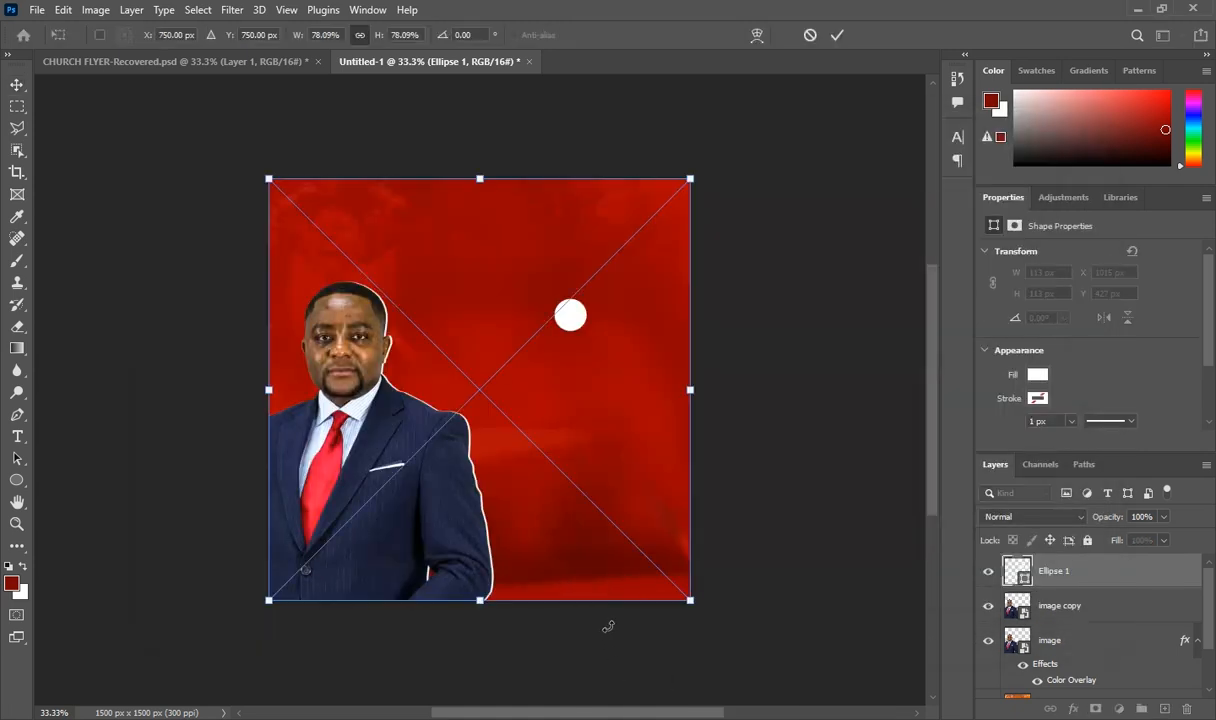
{"action": "left_click_drag", "start_coordinate": [270, 181], "coordinate": [571, 318]}
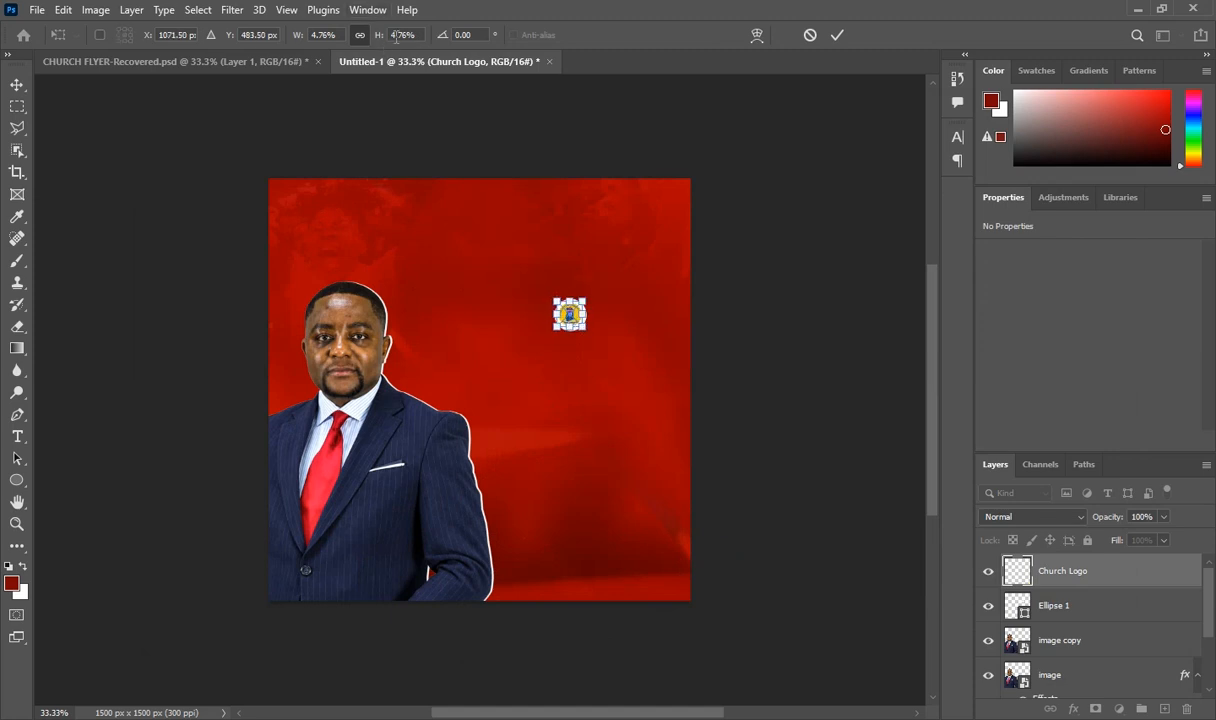
Resize the church logo to 87 px square and center it inside the white circle
{"action": "left_click_drag", "start_coordinate": [393, 34], "coordinate": [419, 35]}
{"action": "type", "text": "5"}
{"action": "key", "text": "Return"}
{"action": "left_click_drag", "start_coordinate": [572, 320], "coordinate": [572, 320]}
{"action": "key", "text": "Return"}
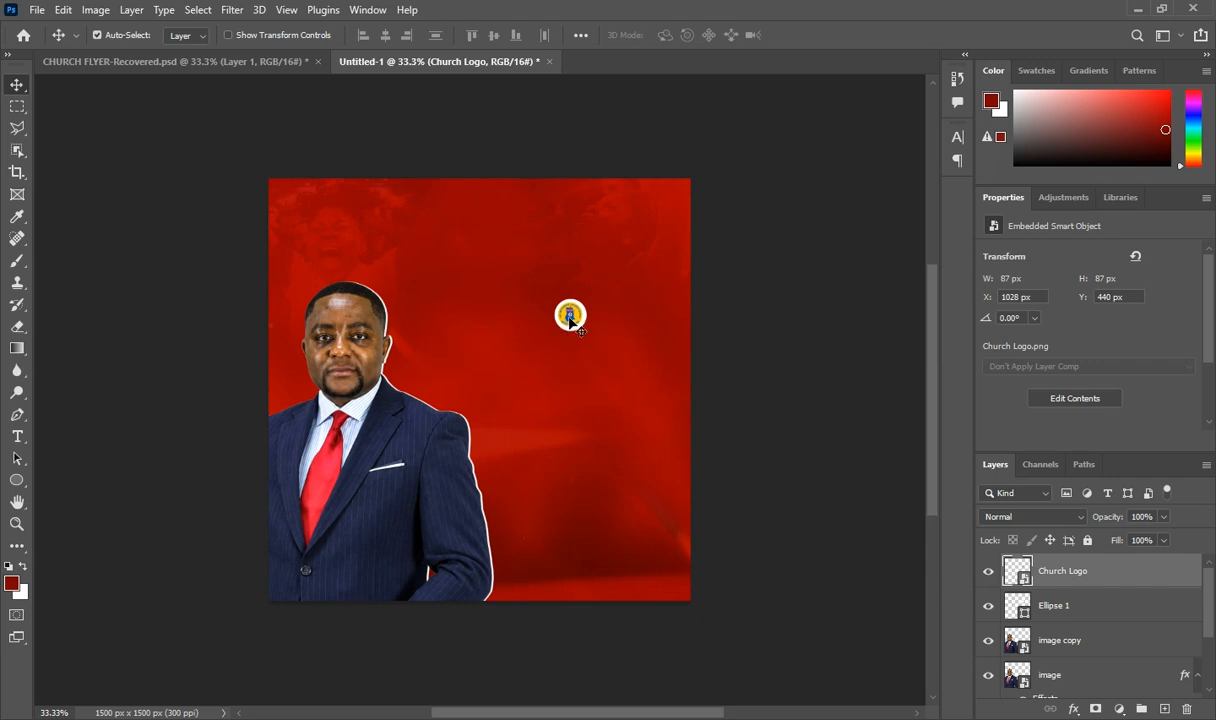
{"action": "left_click_drag", "start_coordinate": [571, 319], "coordinate": [570, 315]}
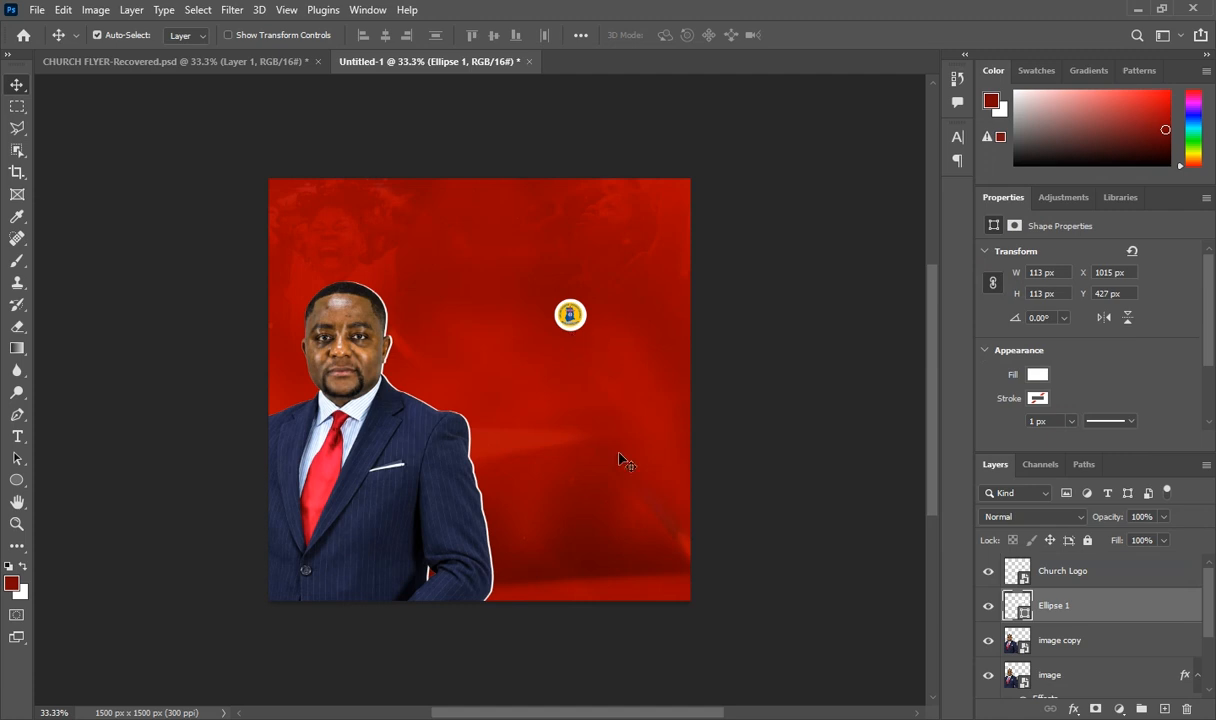
Place the "BLUE TICK" image from the SOURCE FILES folder above the Church Logo layer and shrink it to about 6.58% on the man's jacket
{"action": "left_click", "coordinate": [1066, 571]}
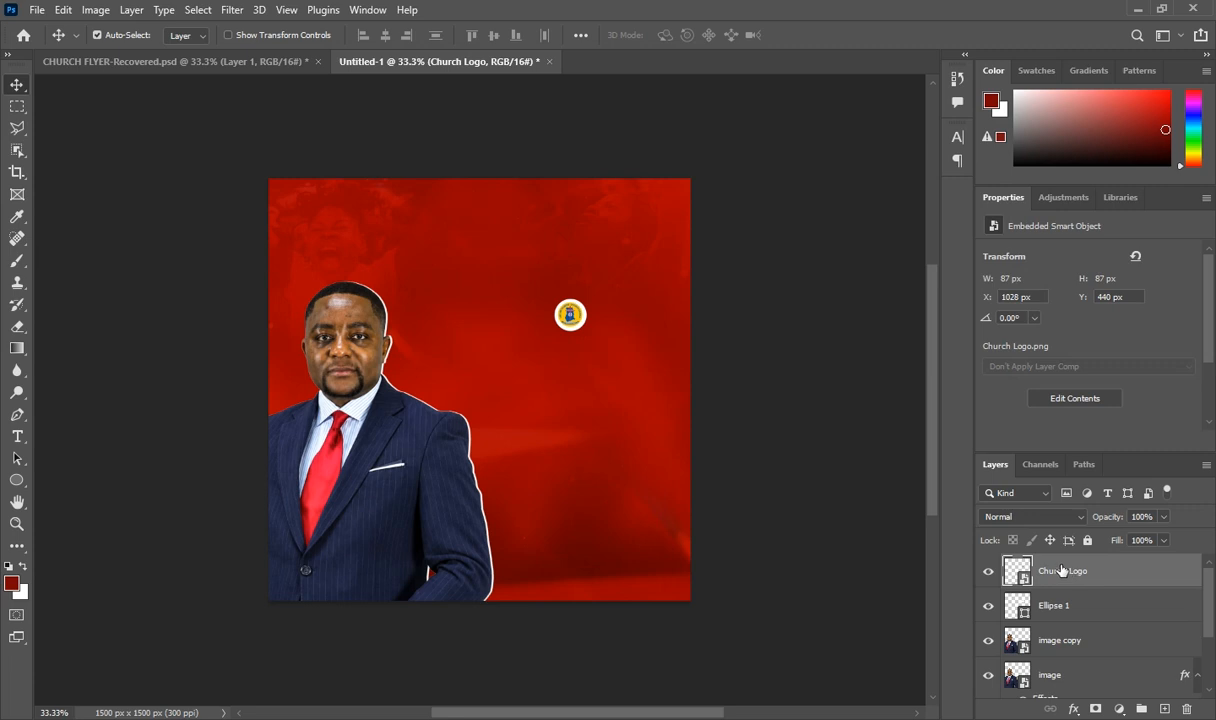
{"action": "left_click", "coordinate": [146, 56]}
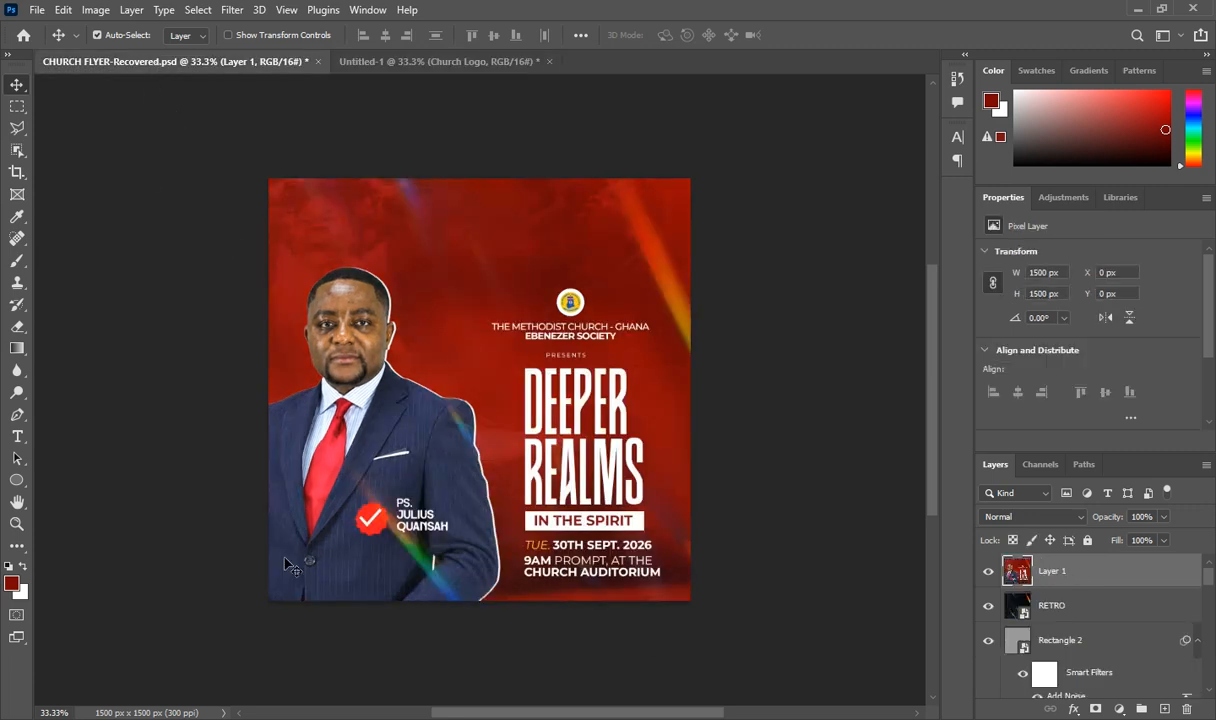
{"action": "left_click", "coordinate": [367, 62]}
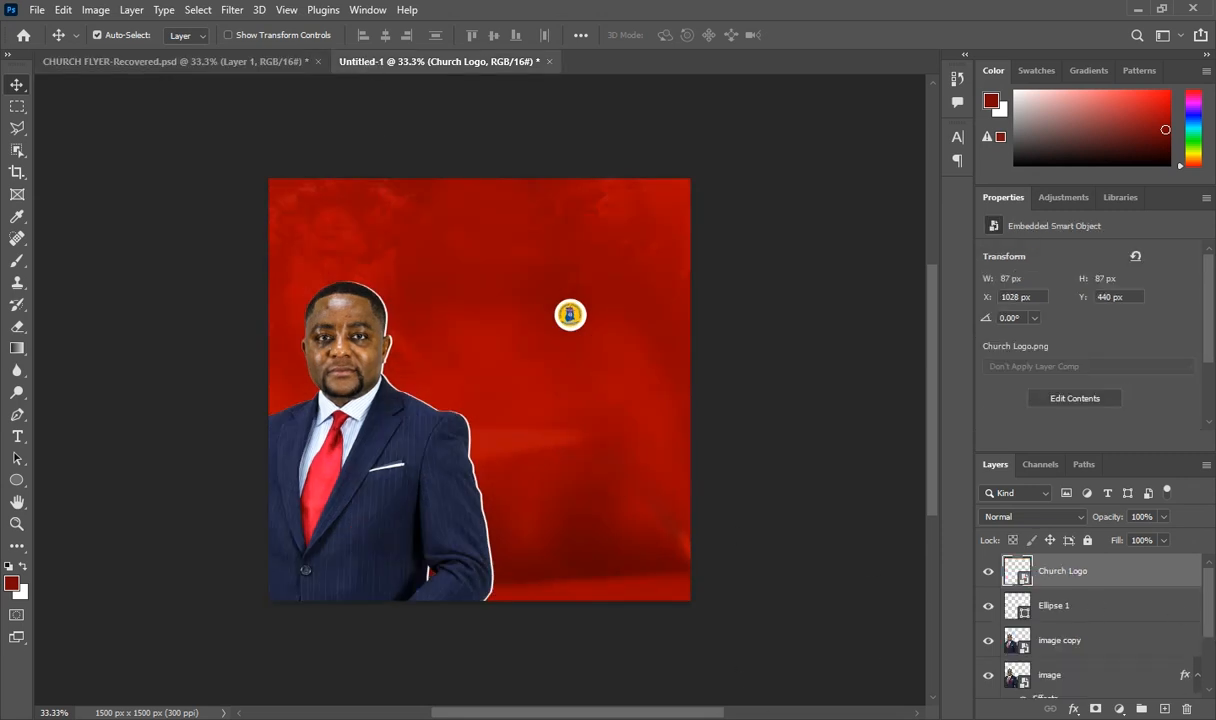
{"action": "key", "text": "alt+Tab"}
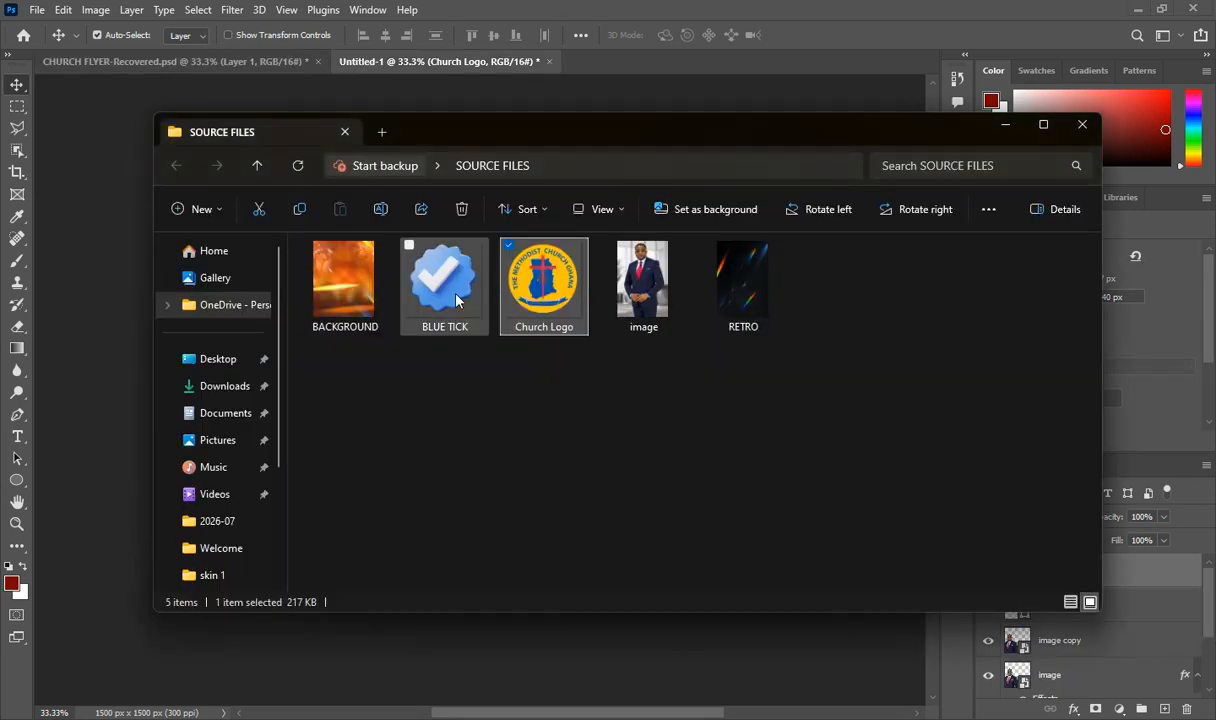
{"action": "left_click_drag", "start_coordinate": [437, 283], "coordinate": [539, 656]}
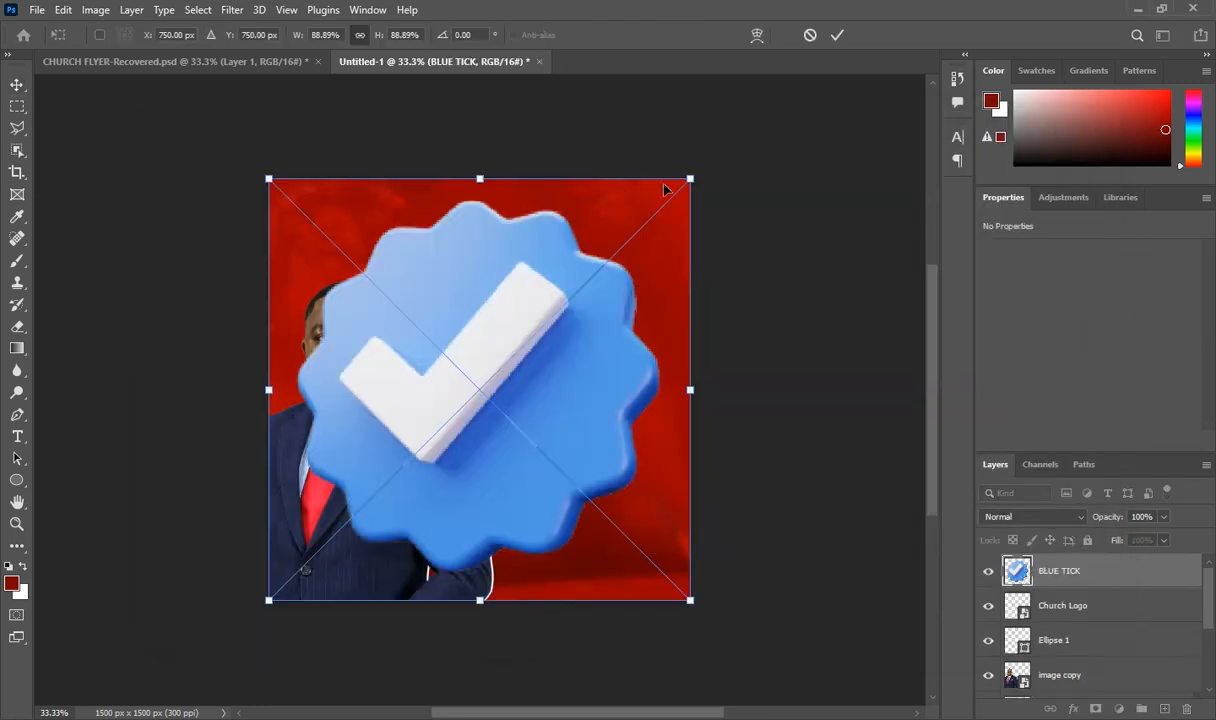
{"action": "left_click_drag", "start_coordinate": [691, 178], "coordinate": [399, 516]}
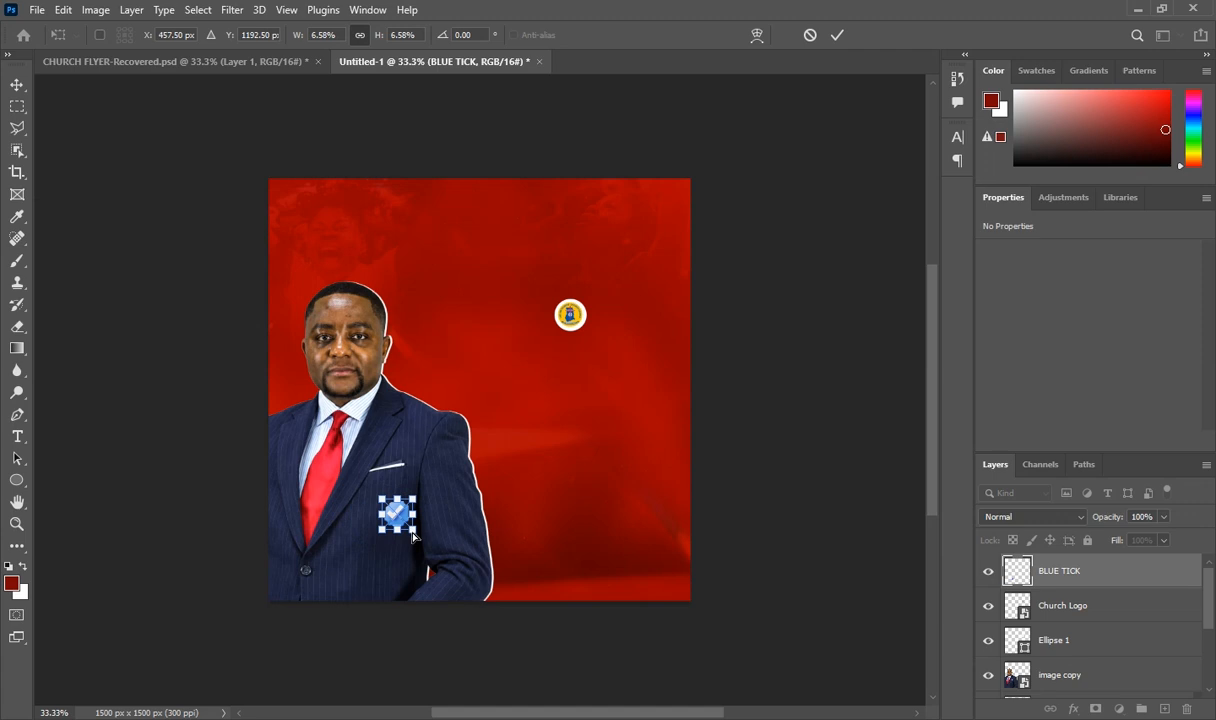
{"action": "left_click_drag", "start_coordinate": [416, 537], "coordinate": [416, 536]}
{"action": "left_click", "coordinate": [1047, 579]}
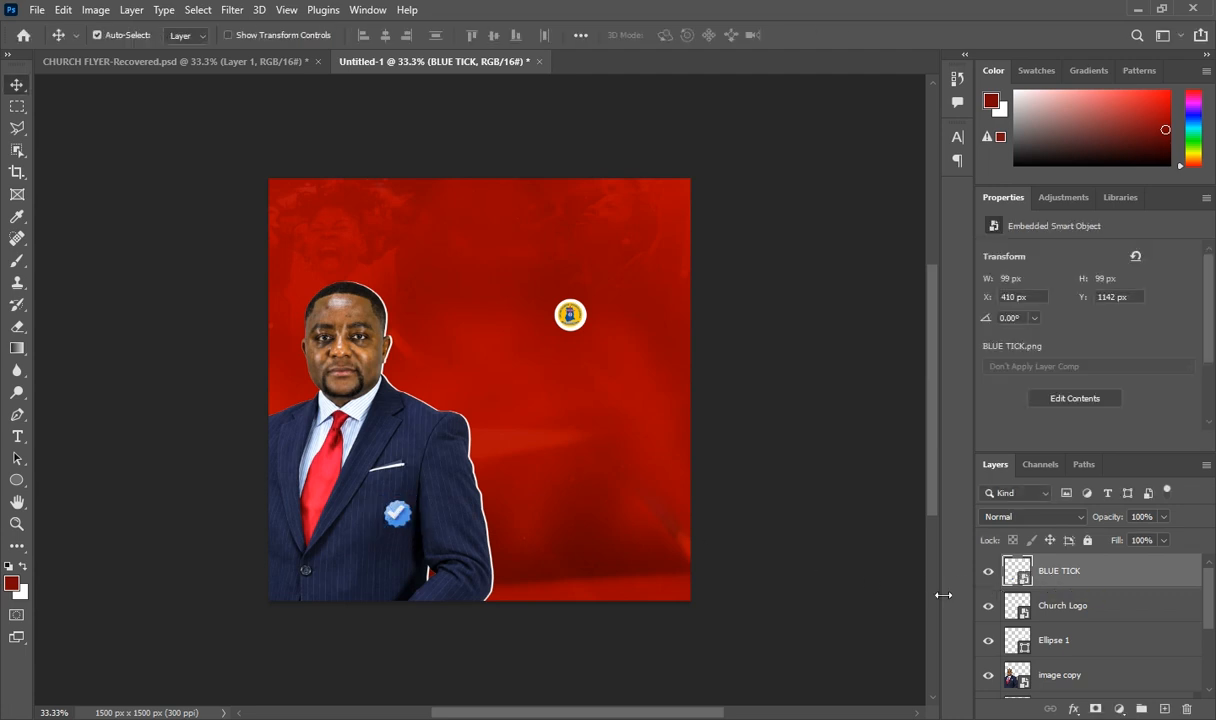
Apply a Color Overlay effect in bright red to the BLUE TICK layer, with Normal blend mode and 100% opacity
{"action": "left_click", "coordinate": [1068, 709]}
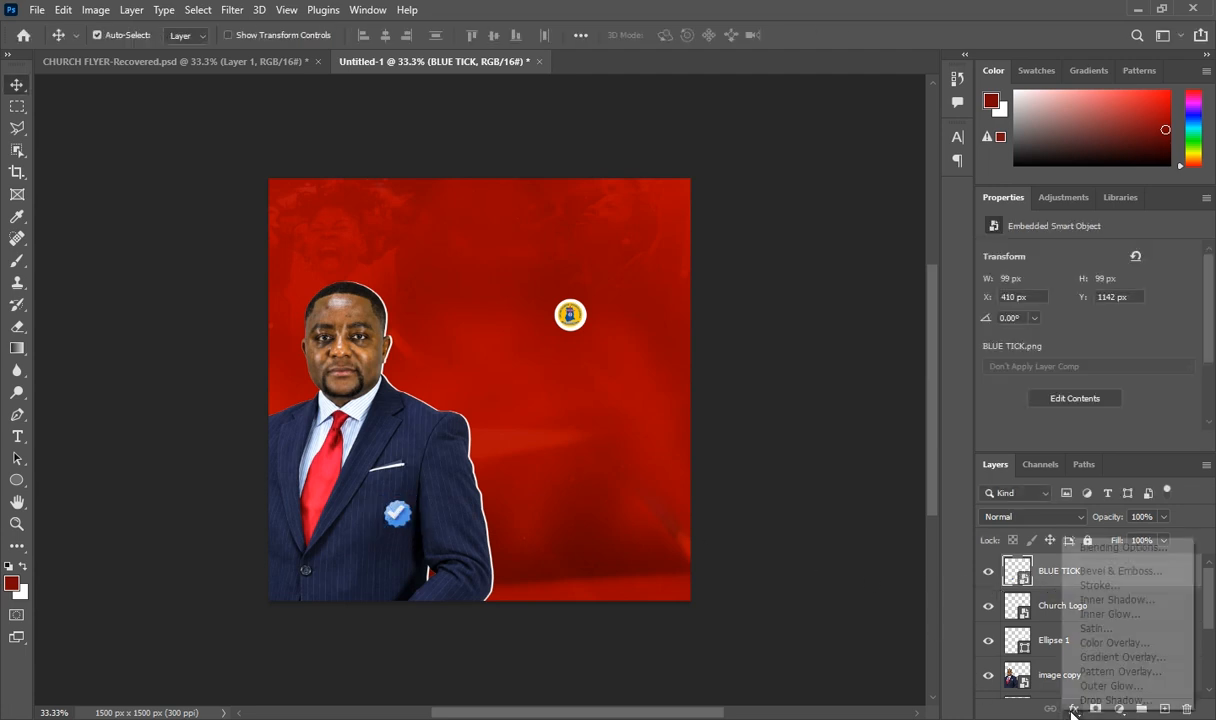
{"action": "left_click", "coordinate": [1098, 645]}
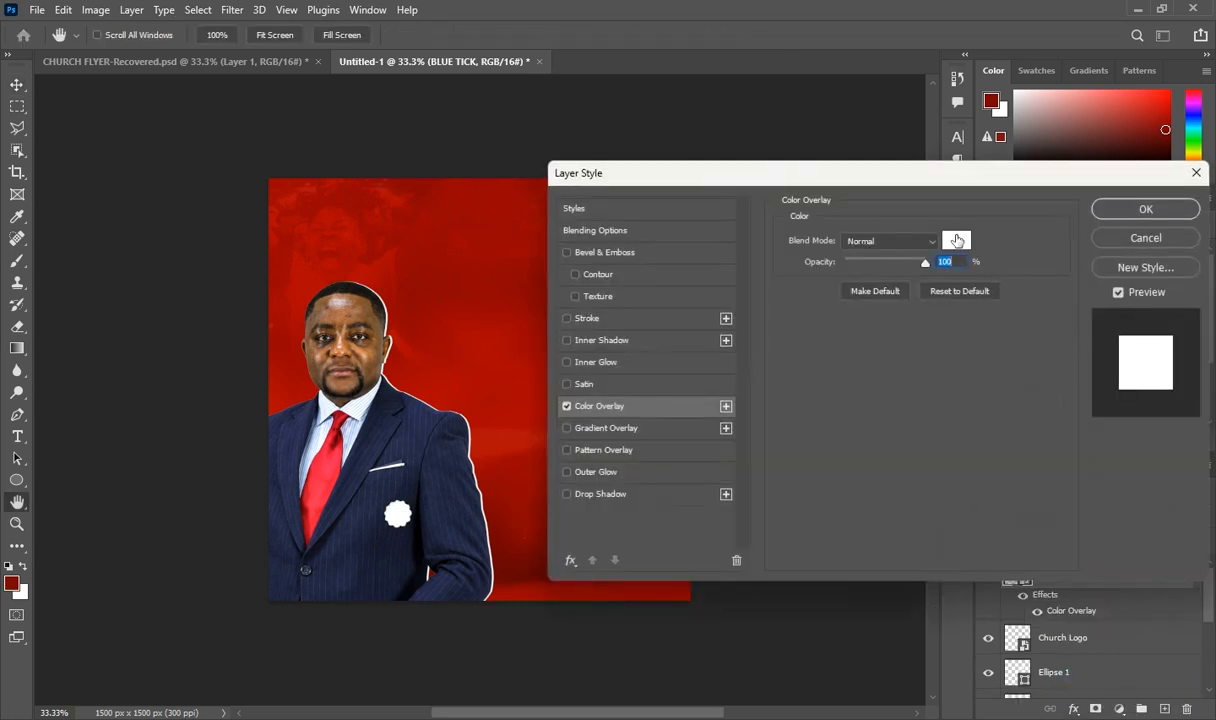
{"action": "left_click", "coordinate": [955, 243]}
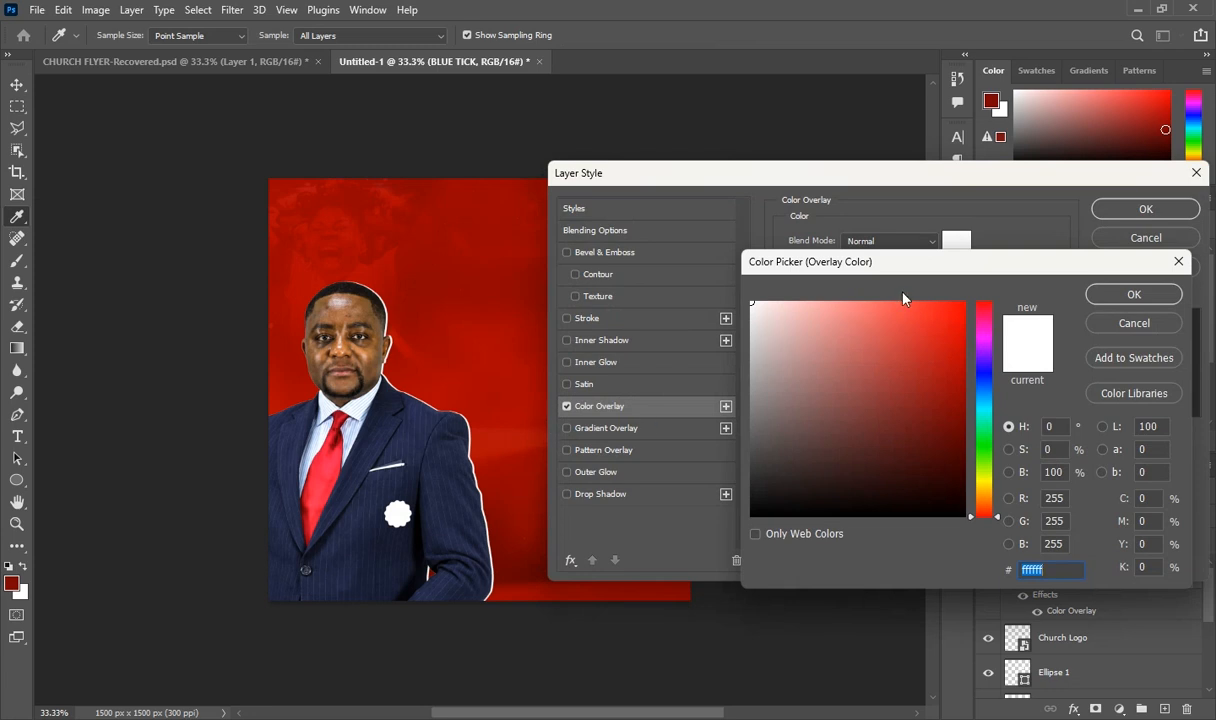
{"action": "left_click", "coordinate": [939, 302]}
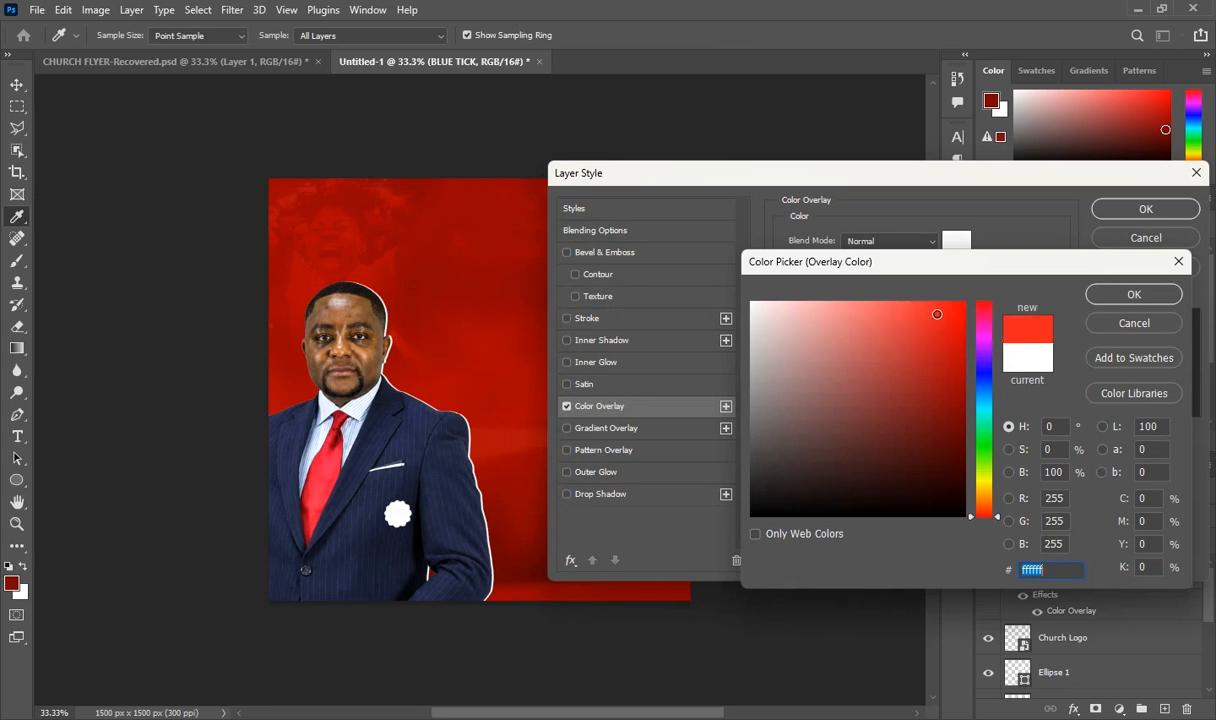
{"action": "left_click", "coordinate": [1110, 300]}
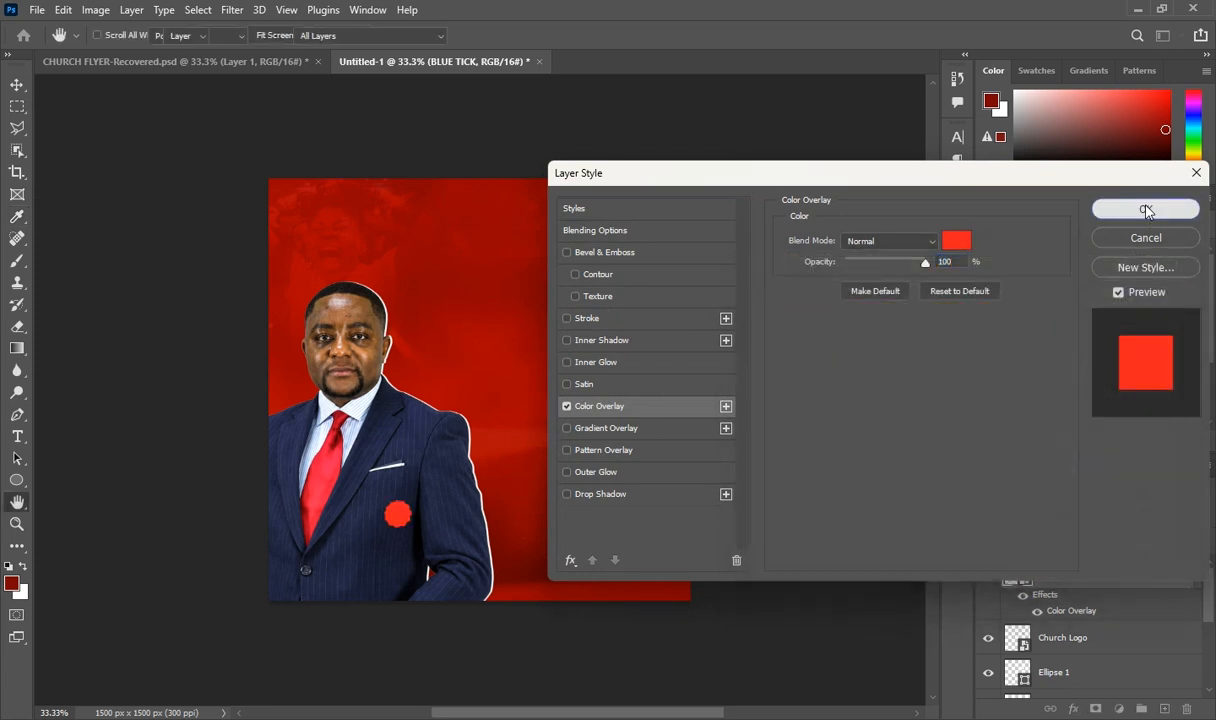
{"action": "left_click", "coordinate": [1146, 209]}
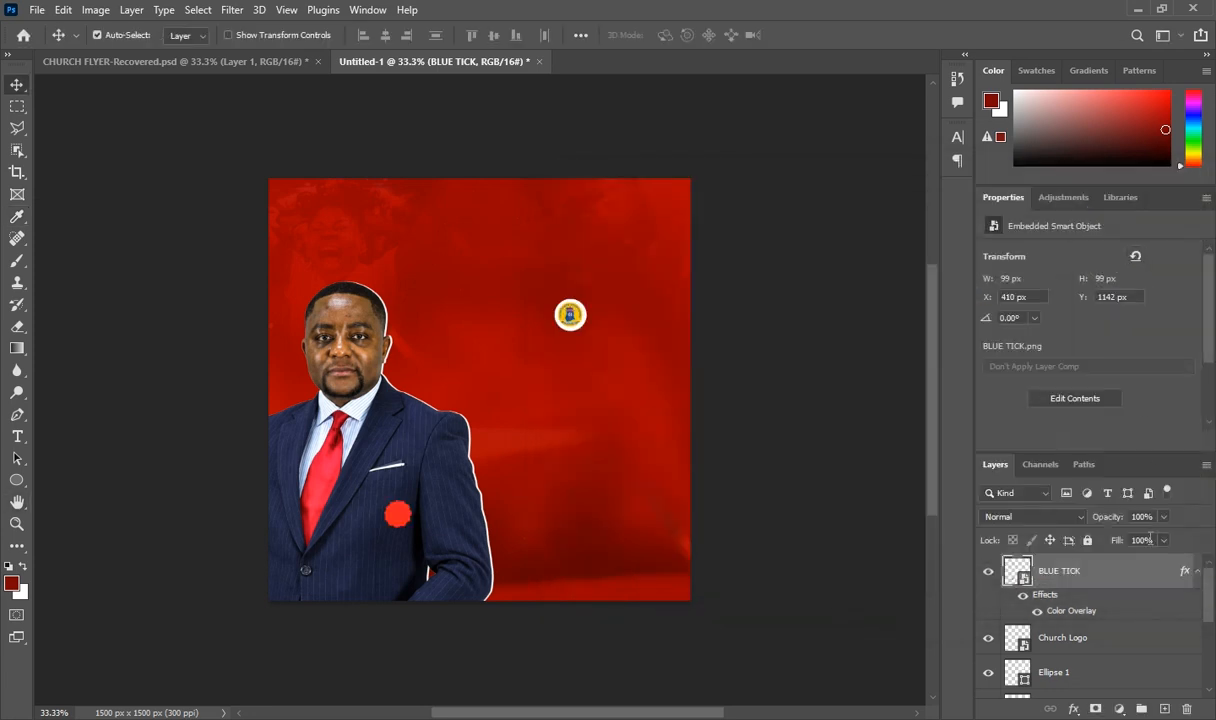
Draw a check mark over the red badge with the Pen tool as a shape with no fill and a 7 px white stroke
{"action": "right_click", "coordinate": [17, 414]}
{"action": "left_click", "coordinate": [32, 397]}
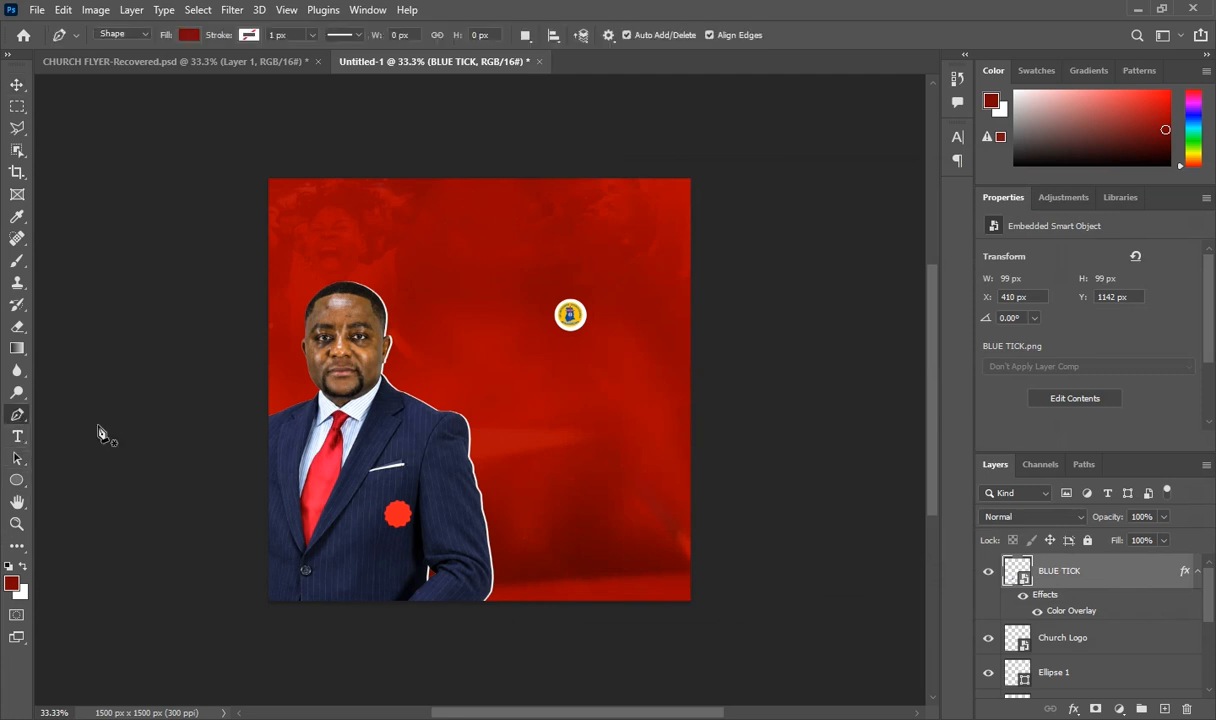
{"action": "left_click", "coordinate": [187, 35]}
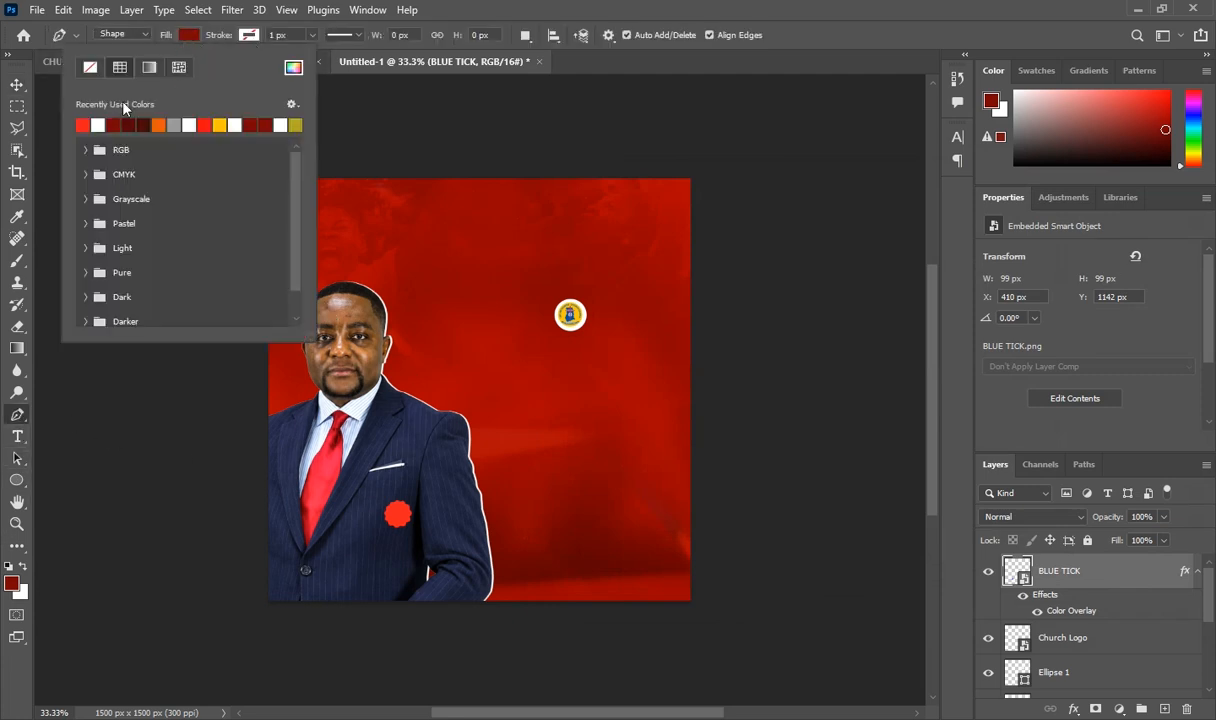
{"action": "left_click", "coordinate": [92, 70]}
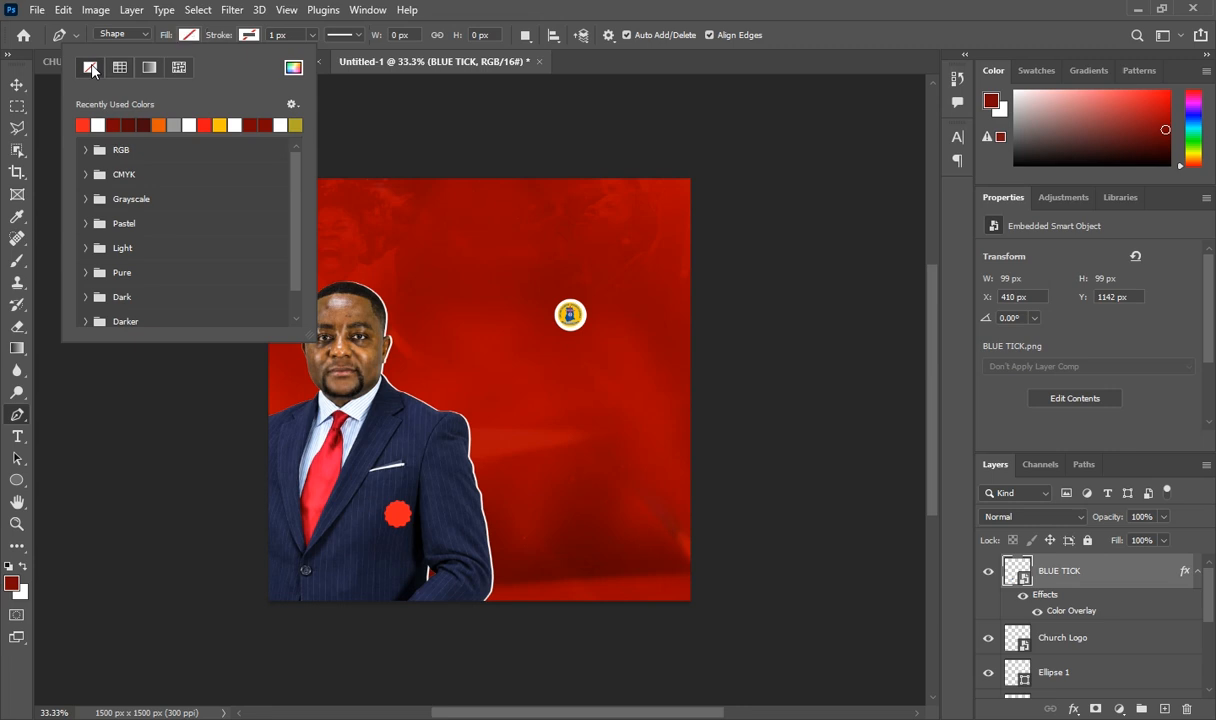
{"action": "left_click", "coordinate": [247, 35]}
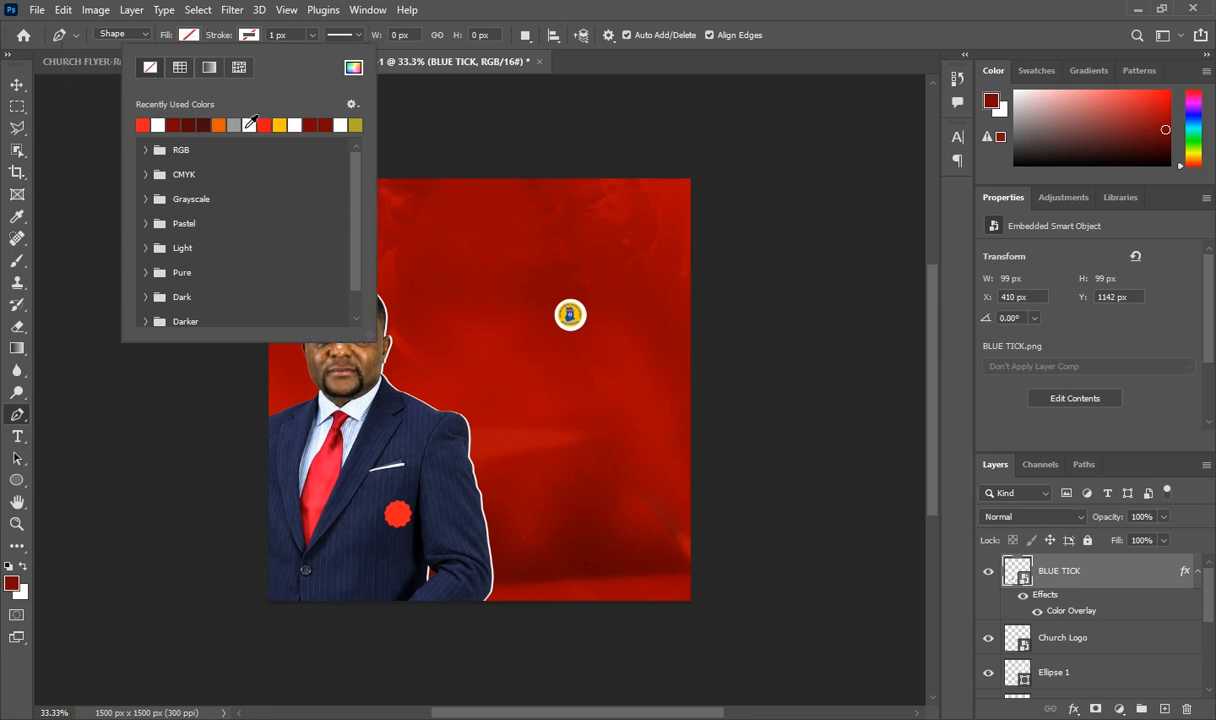
{"action": "left_click", "coordinate": [250, 126]}
{"action": "left_click", "coordinate": [276, 34]}
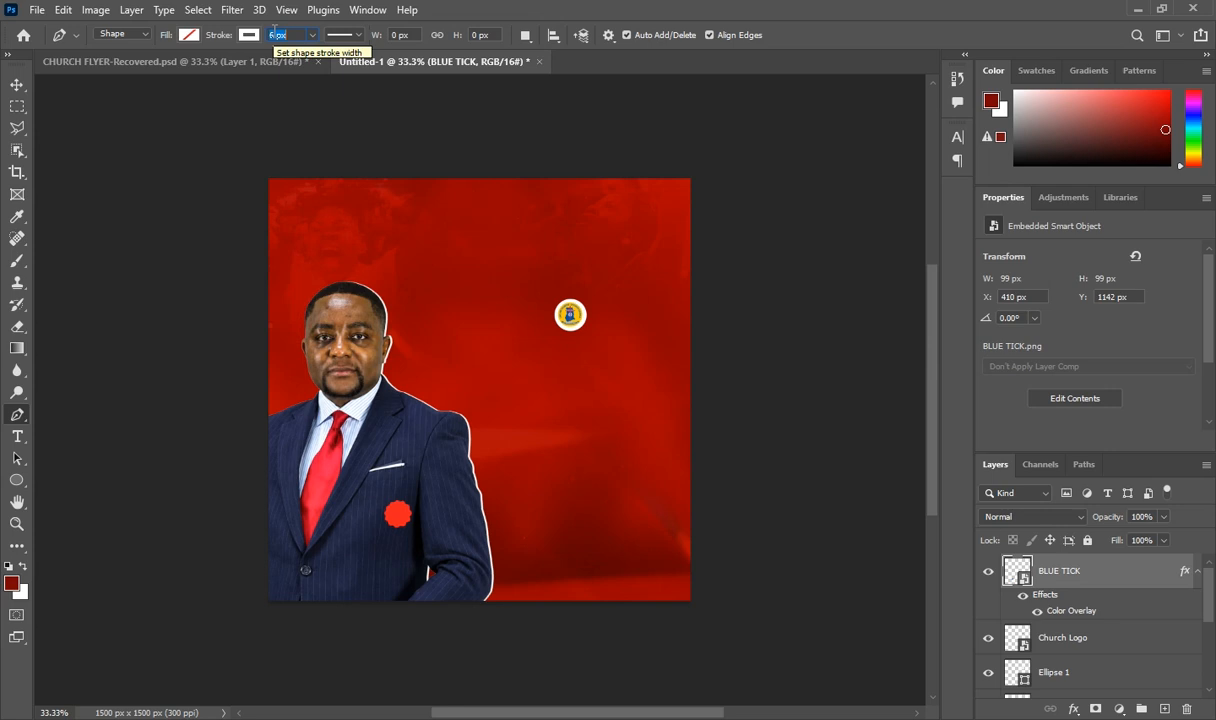
{"action": "key", "text": "Return"}
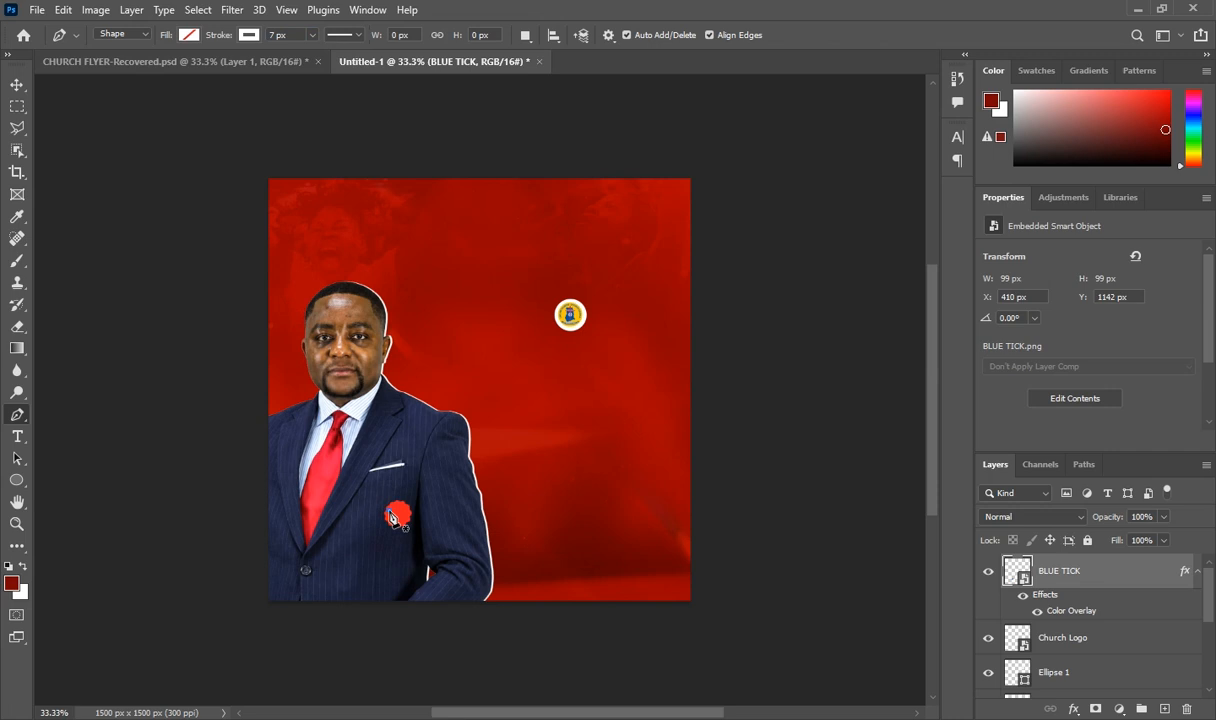
{"action": "left_click", "coordinate": [392, 515]}
{"action": "left_click", "coordinate": [399, 525]}
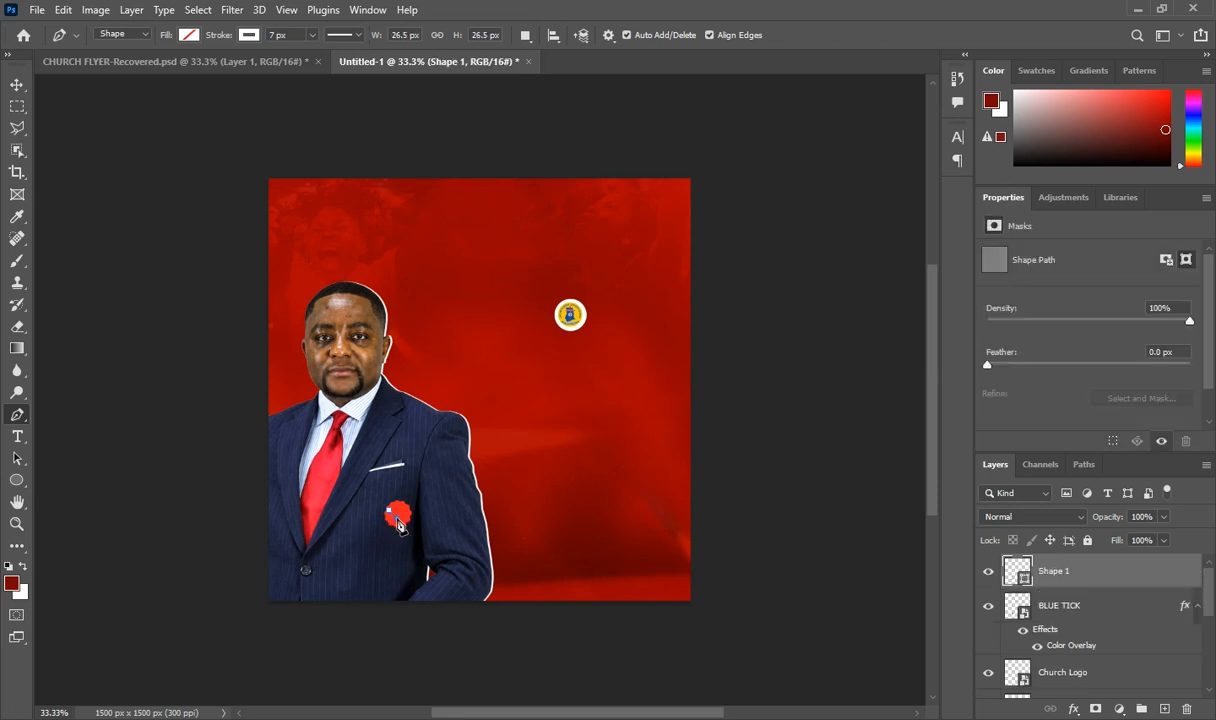
{"action": "left_click", "coordinate": [406, 508]}
Add the two-line text "THE METHODIST CHURCH - GHANA" / "EBENEZER SOCIETY" in Montserrat Regular, 8 pt, on a new layer below the church logo
{"action": "left_click", "coordinate": [1164, 708]}
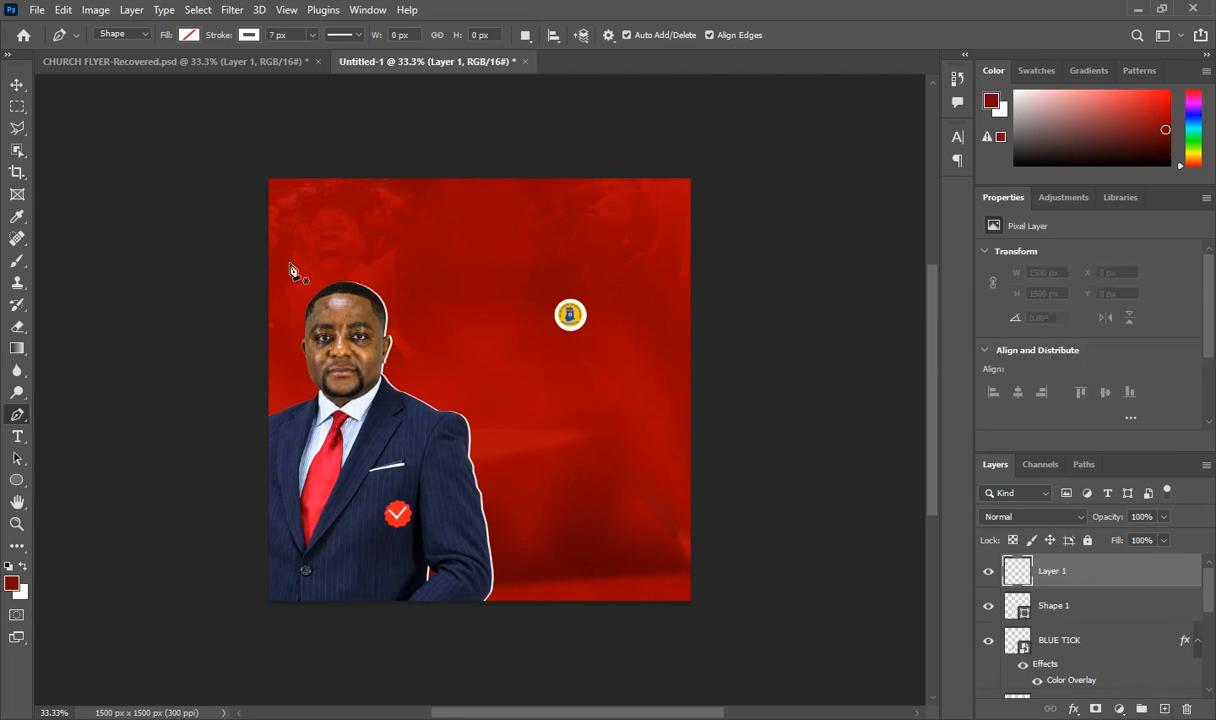
{"action": "left_click", "coordinate": [224, 62]}
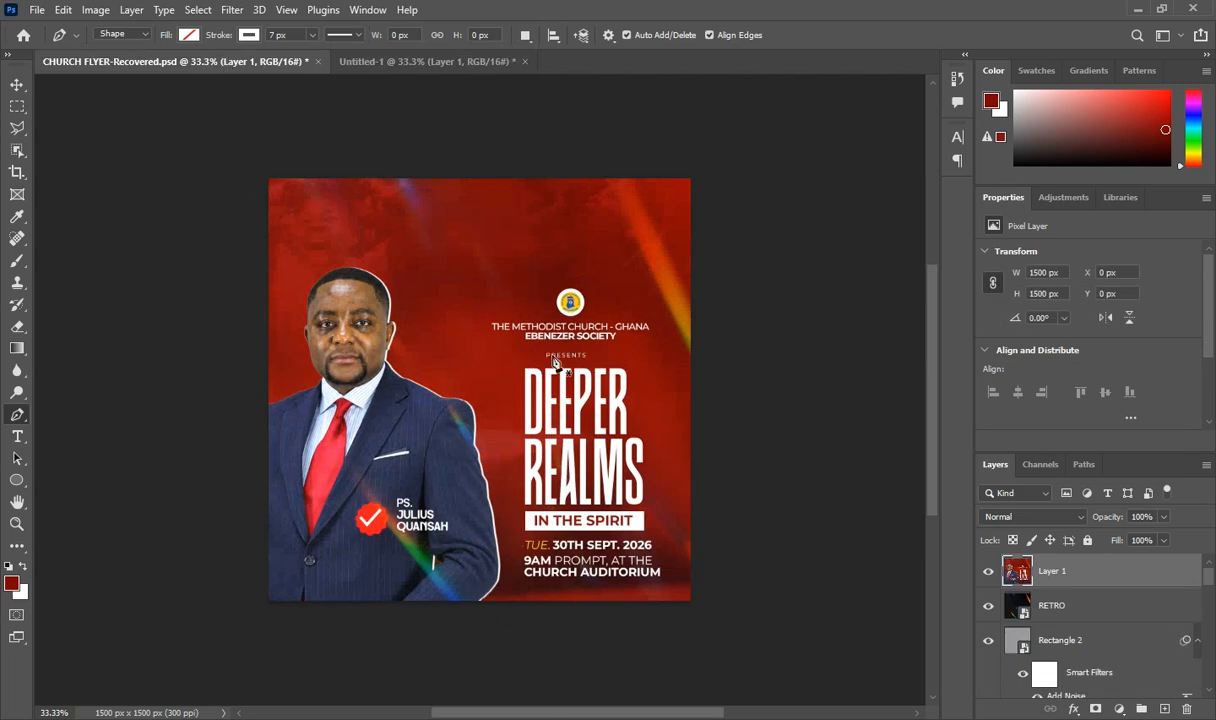
{"action": "left_click", "coordinate": [351, 70]}
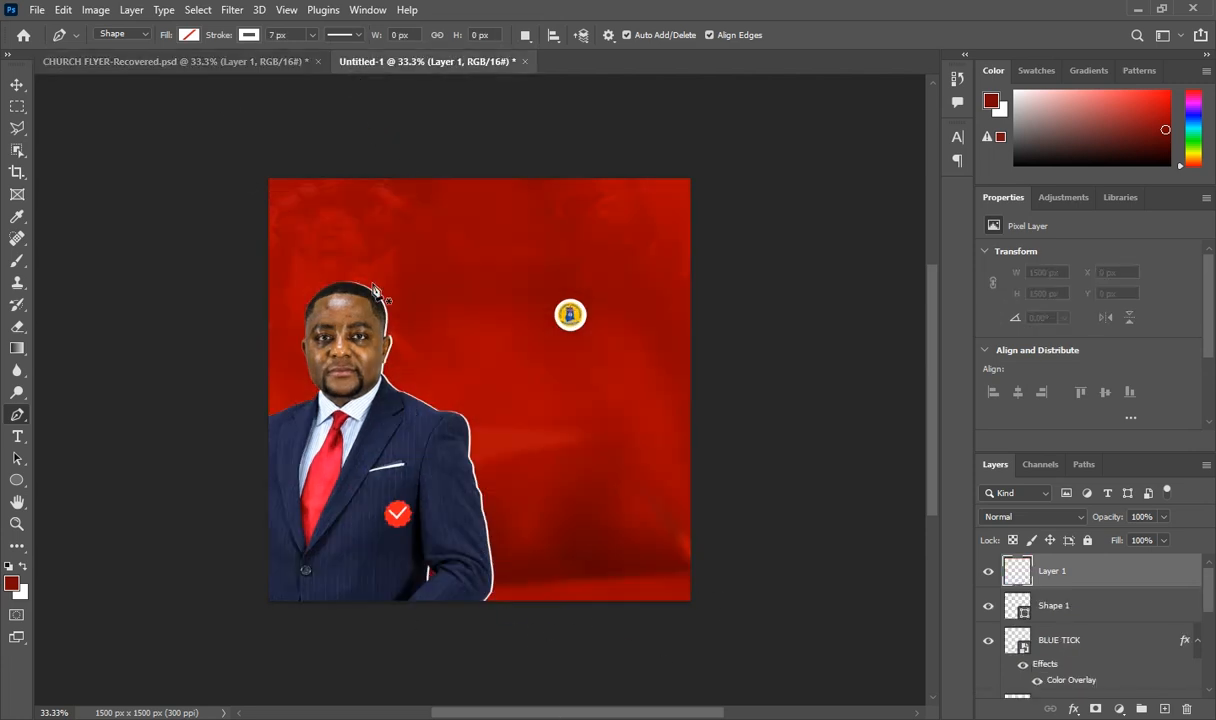
{"action": "left_click", "coordinate": [15, 438]}
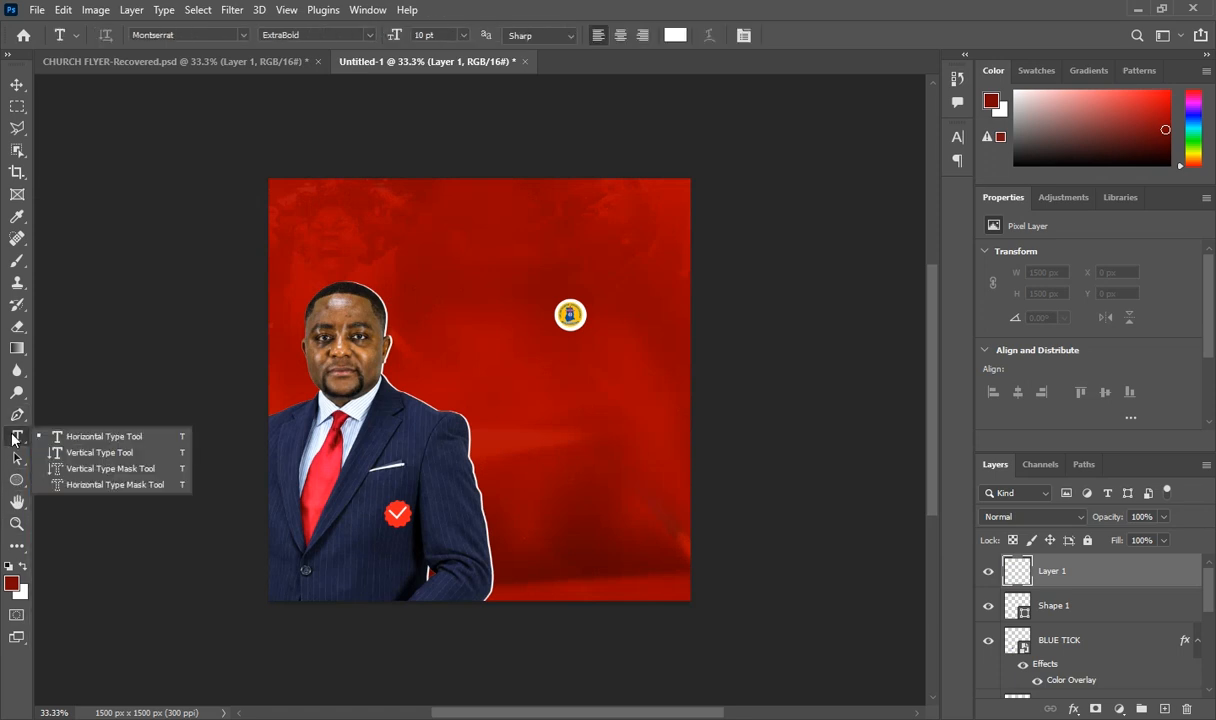
{"action": "left_click", "coordinate": [156, 417]}
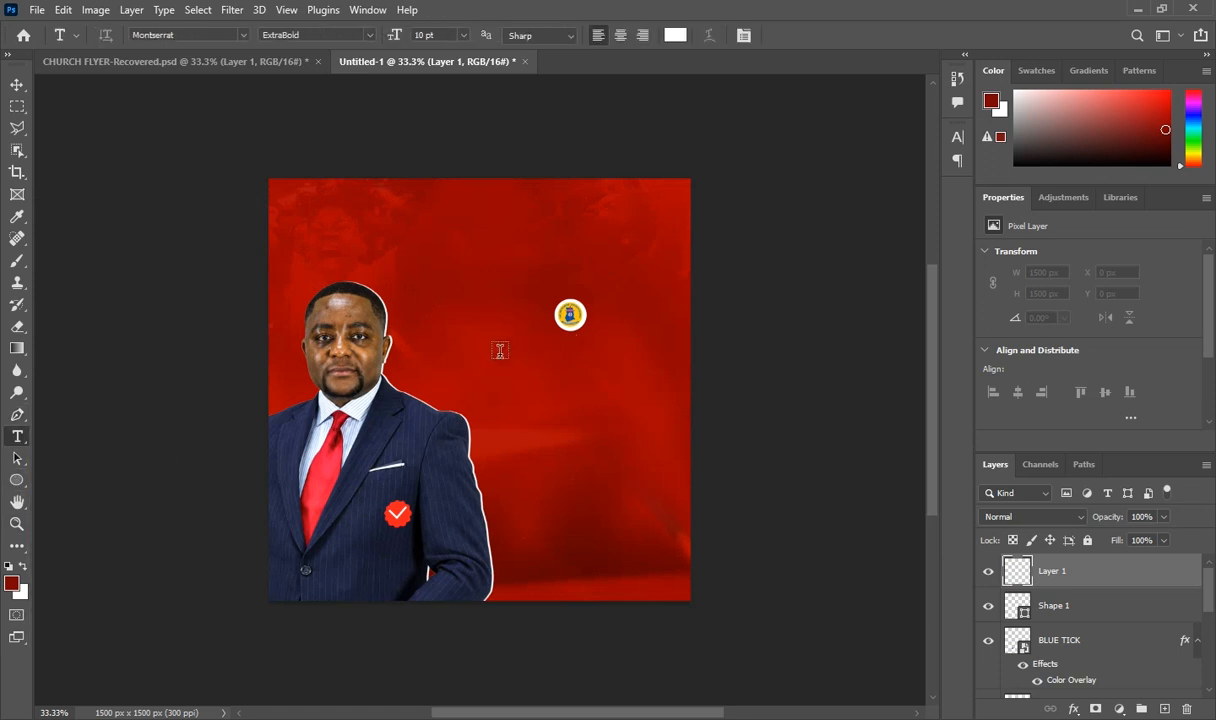
{"action": "left_click", "coordinate": [500, 350]}
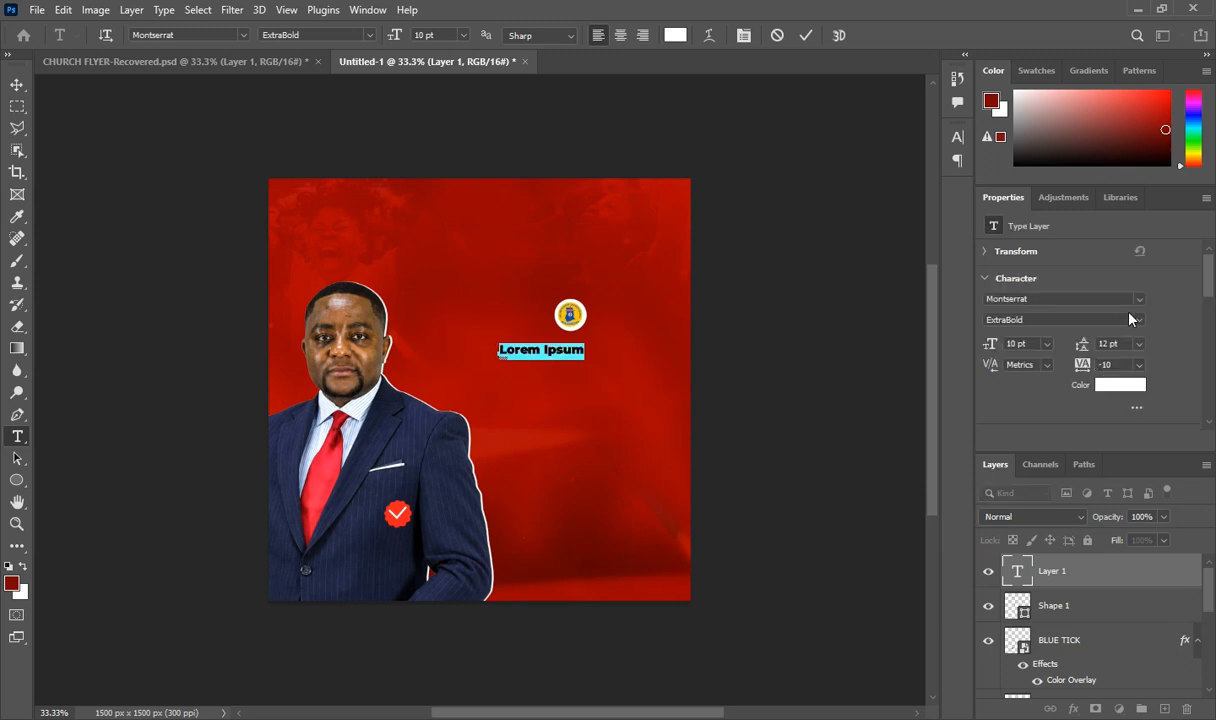
{"action": "left_click", "coordinate": [1144, 320]}
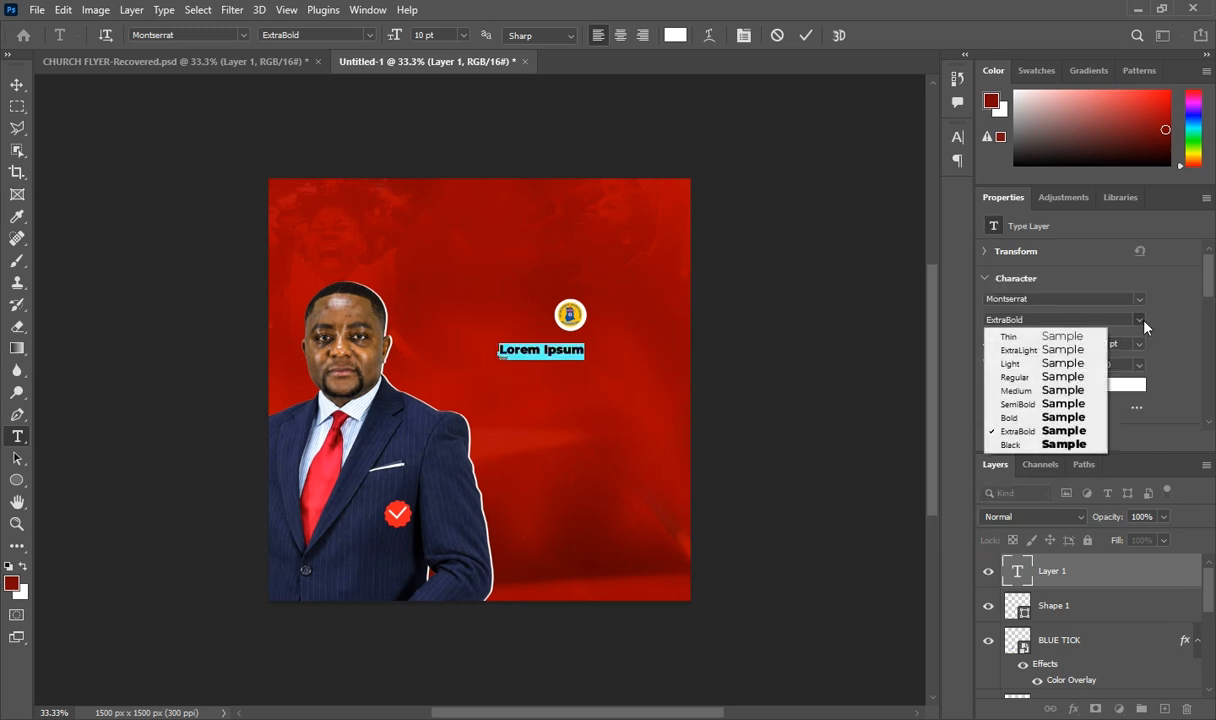
{"action": "left_click", "coordinate": [1055, 377]}
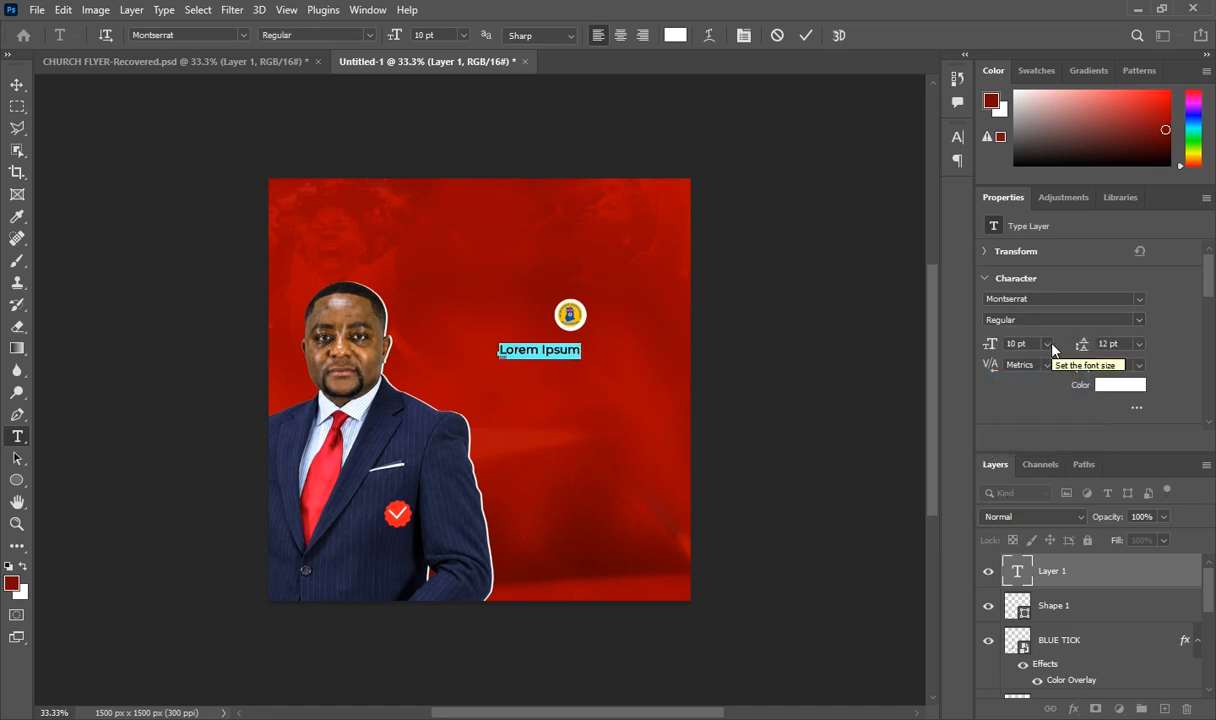
{"action": "left_click", "coordinate": [1050, 345]}
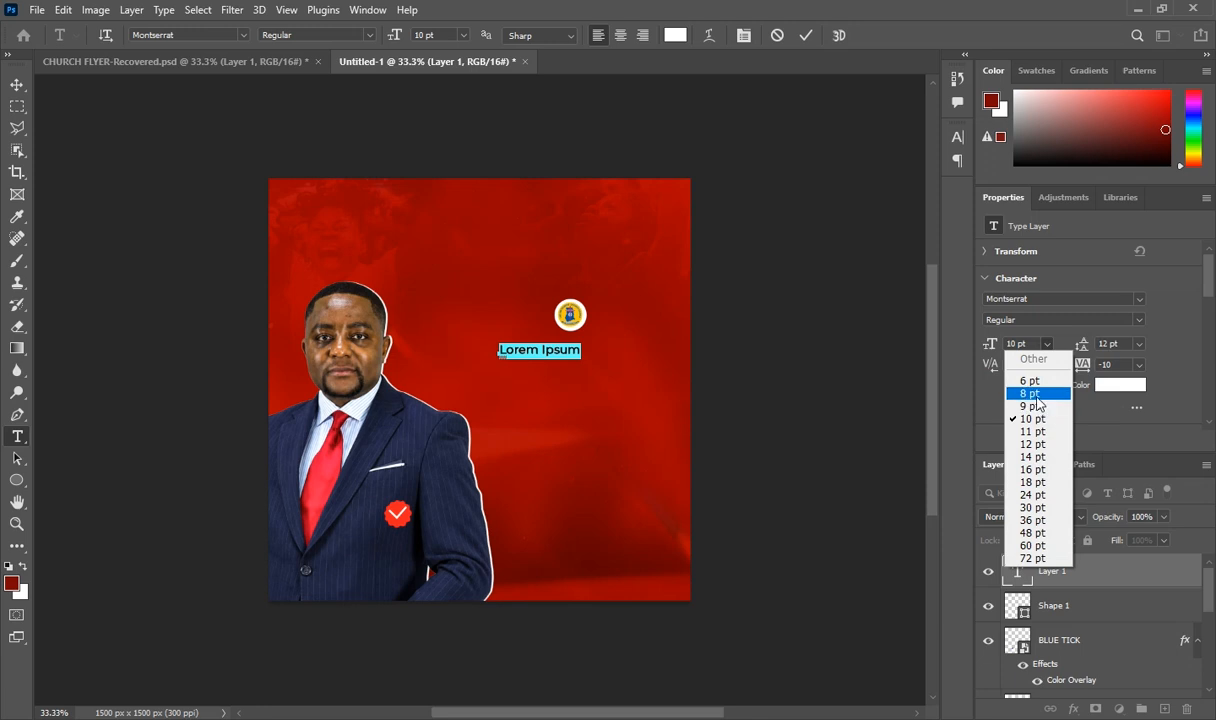
{"action": "left_click", "coordinate": [1034, 393]}
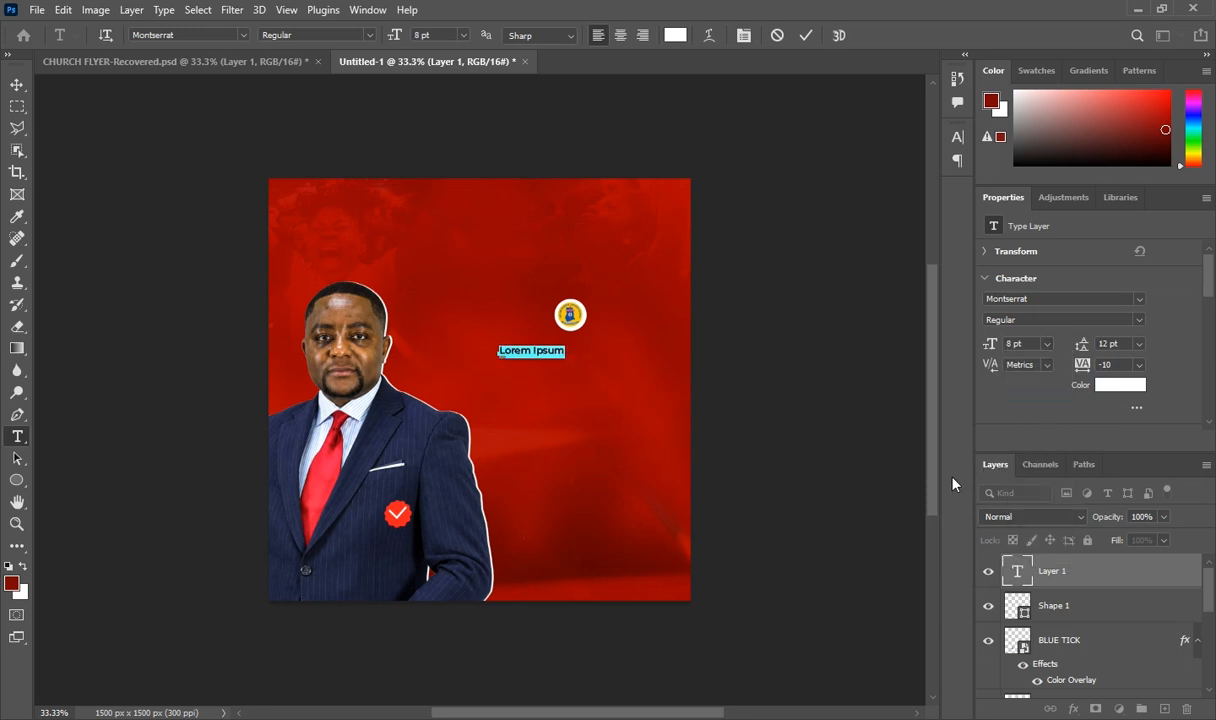
{"action": "type", "text": "THE METHODIST CHURCH"}
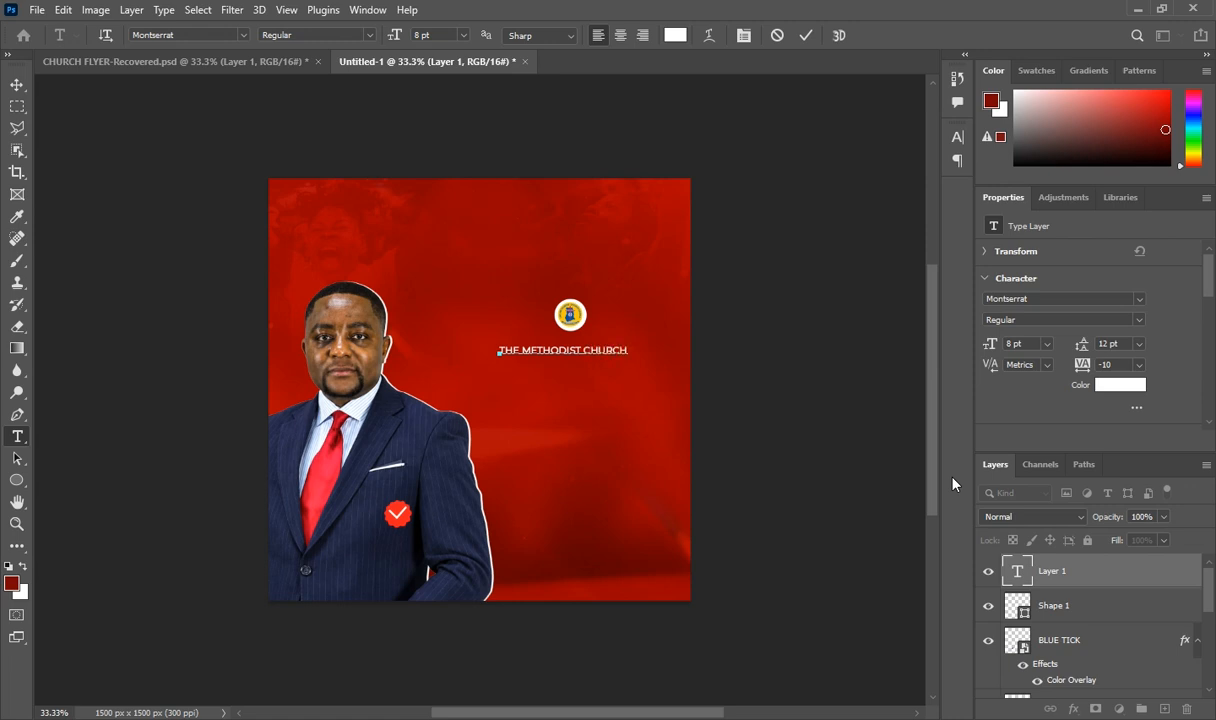
{"action": "type", "text": "ANA"}
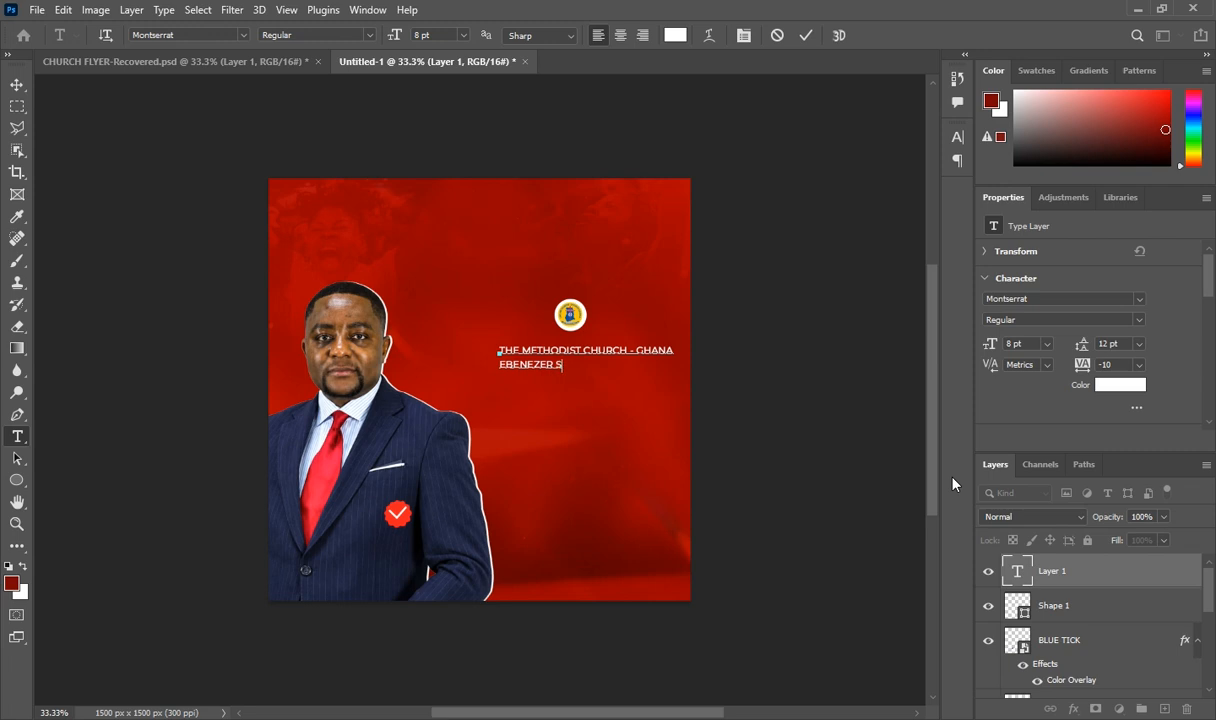
{"action": "type", "text": "ETY"}
Center-align the two church name lines and move the text block directly beneath the church logo
{"action": "left_click_drag", "start_coordinate": [499, 350], "coordinate": [648, 388]}
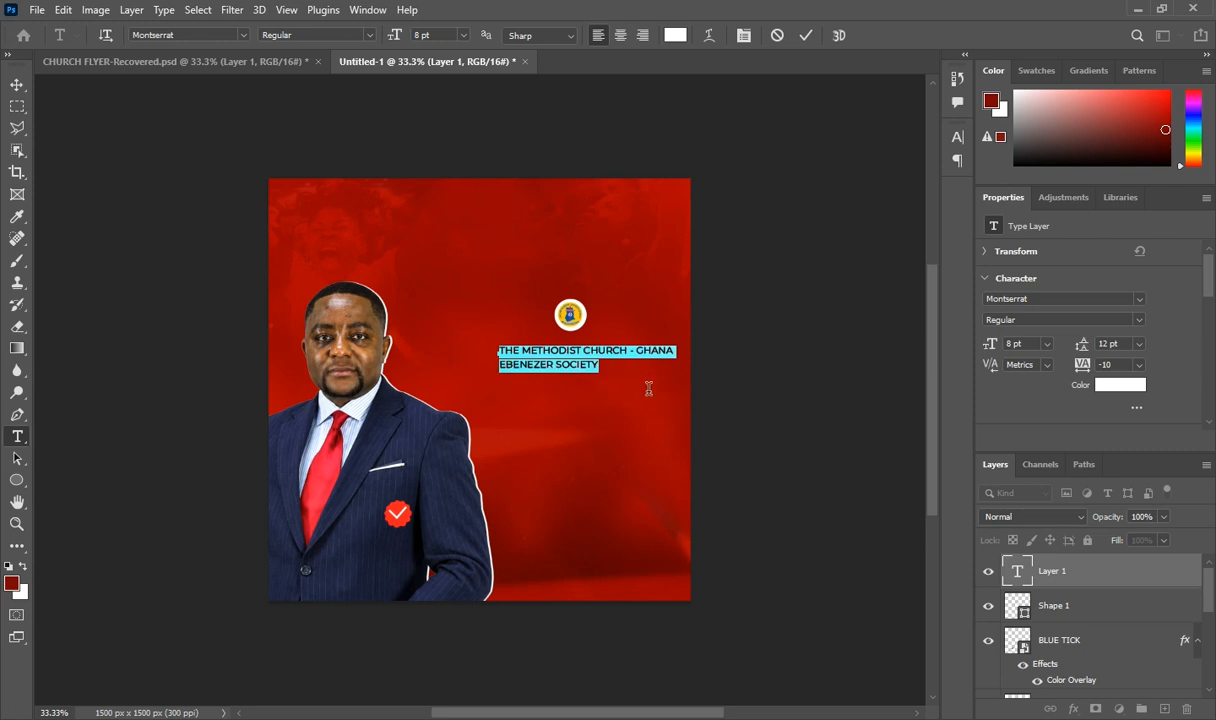
{"action": "left_click", "coordinate": [619, 37]}
{"action": "left_click_drag", "start_coordinate": [470, 390], "coordinate": [557, 399]}
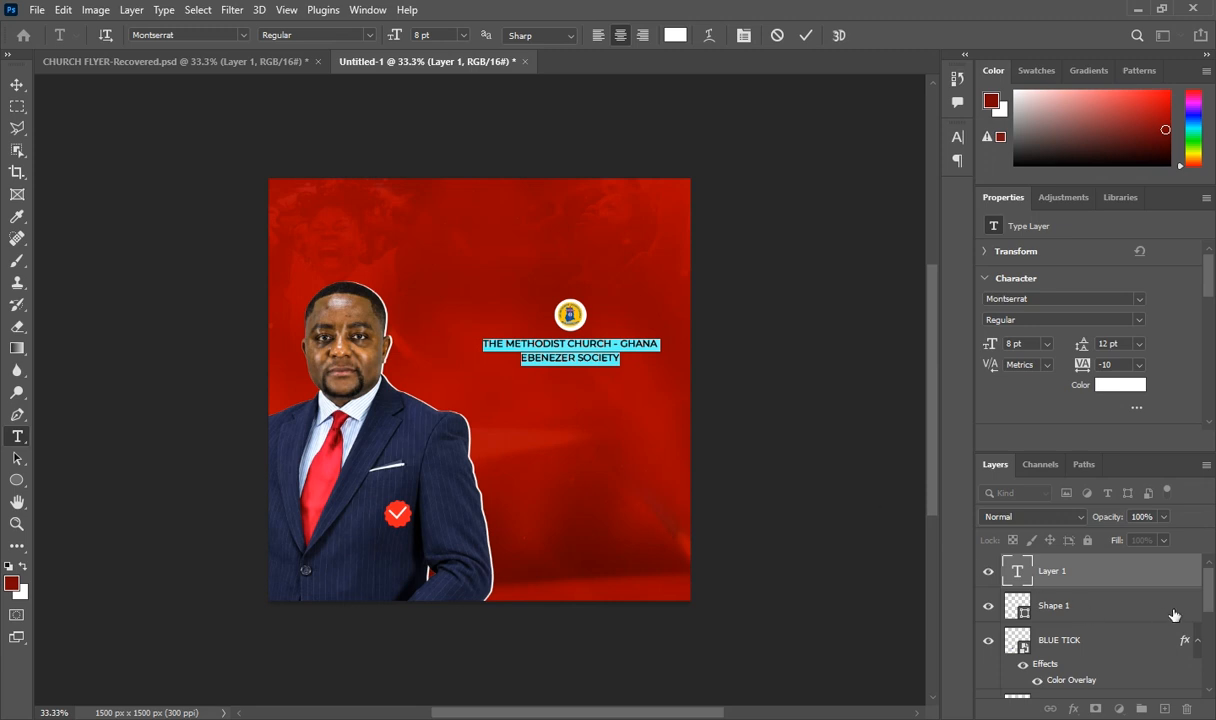
{"action": "left_click", "coordinate": [1029, 558]}
{"action": "left_click", "coordinate": [437, 347]}
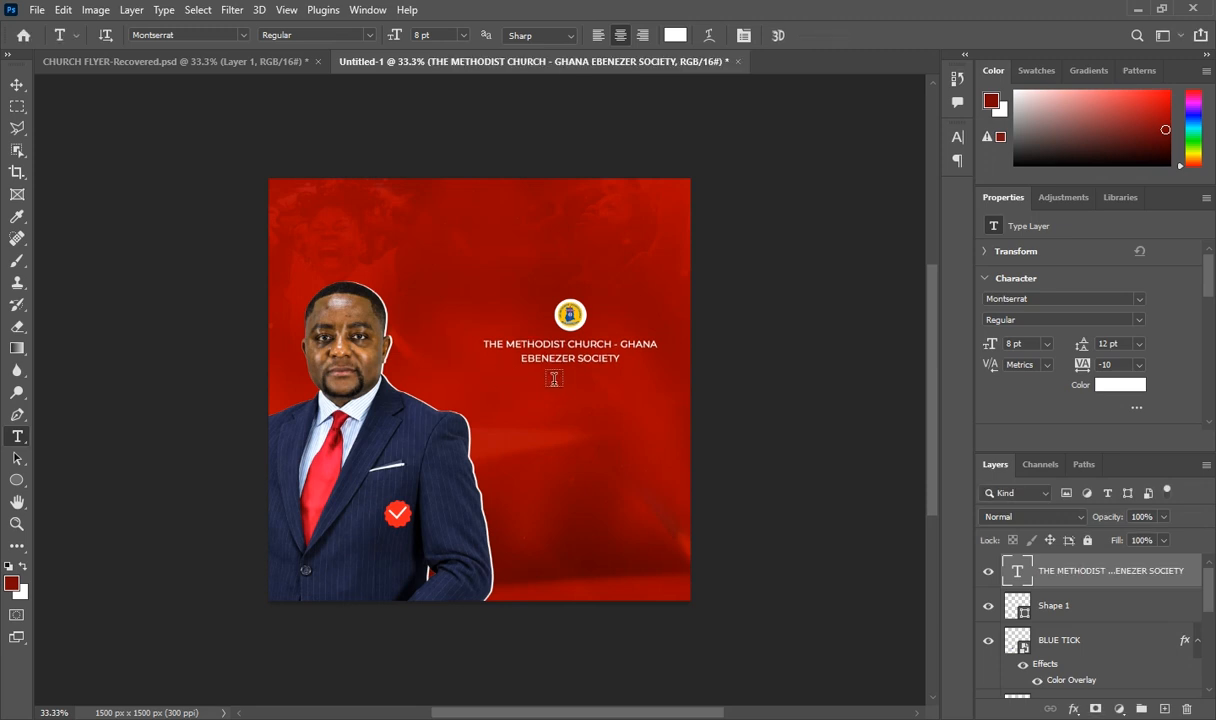
Nudge the church name text slightly lower and set its "EBENEZER SOCIETY" line in Montserrat Bold
{"action": "left_click", "coordinate": [17, 84]}
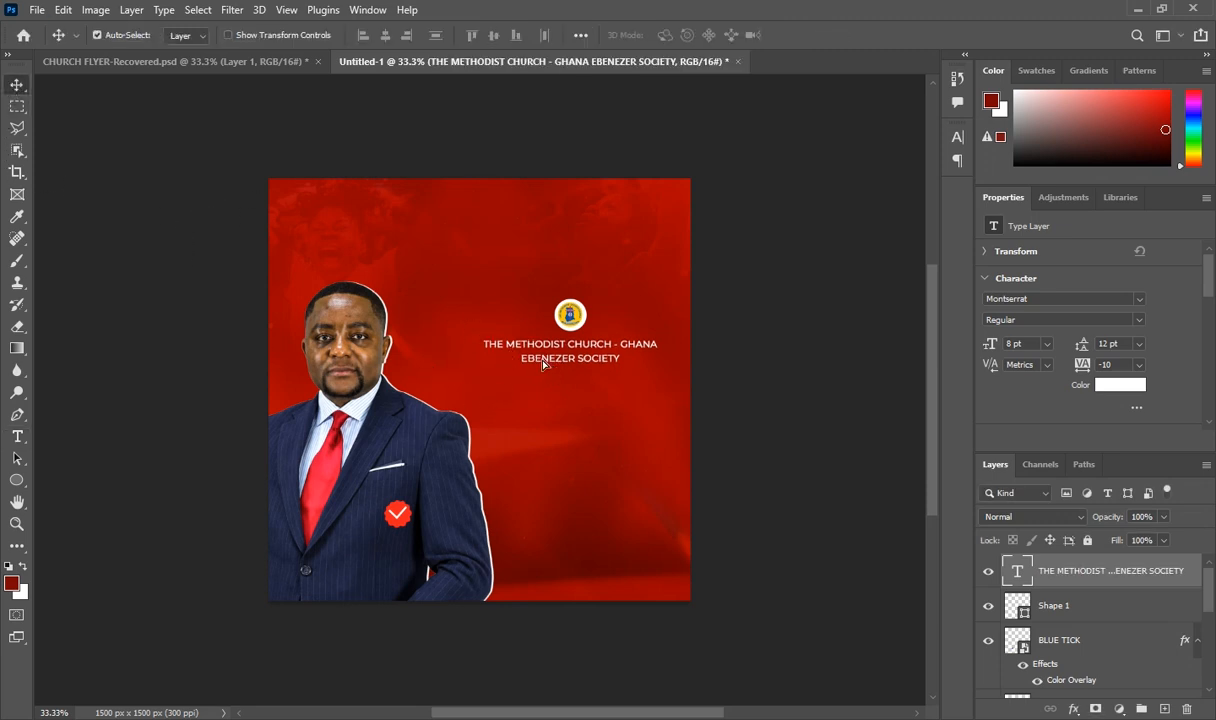
{"action": "left_click_drag", "start_coordinate": [546, 364], "coordinate": [547, 364]}
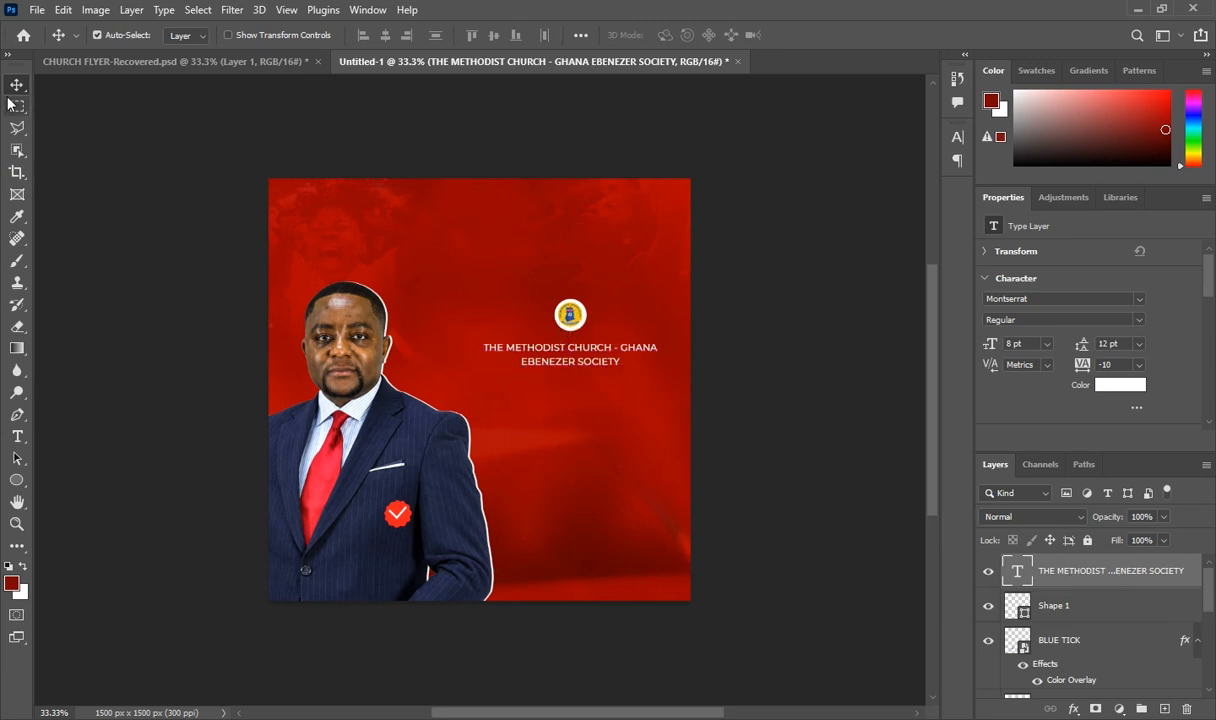
{"action": "left_click", "coordinate": [17, 436]}
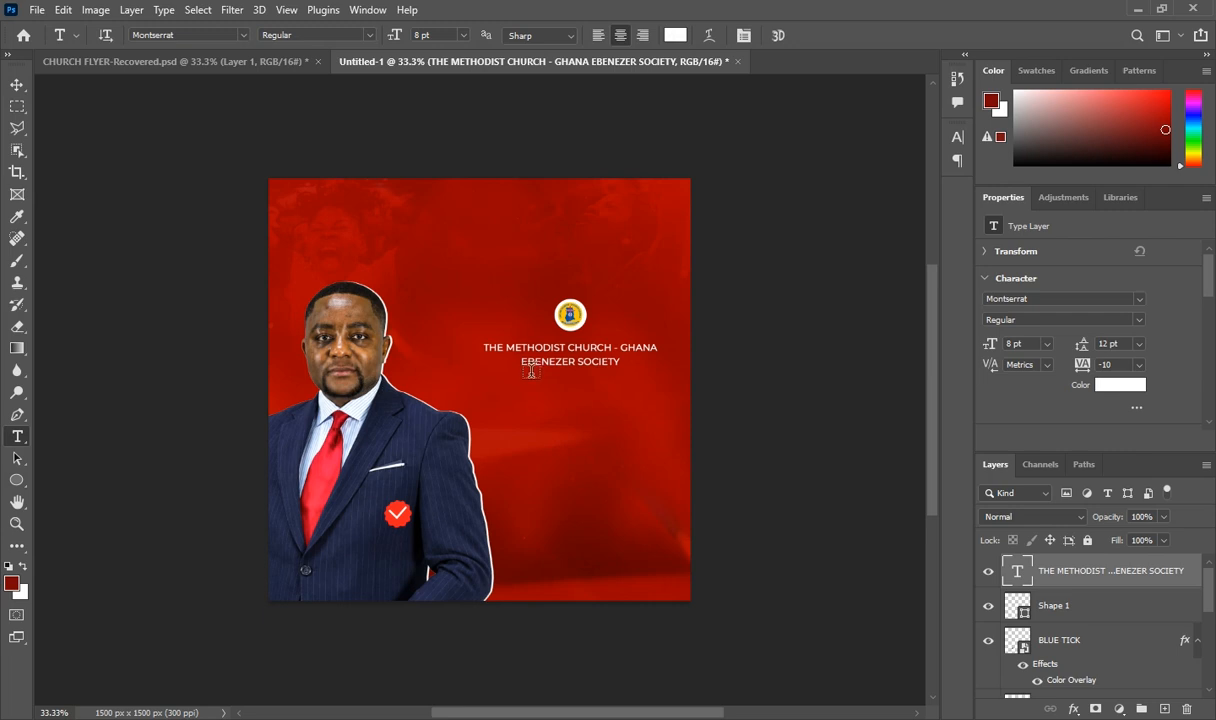
{"action": "left_click_drag", "start_coordinate": [522, 364], "coordinate": [620, 363]}
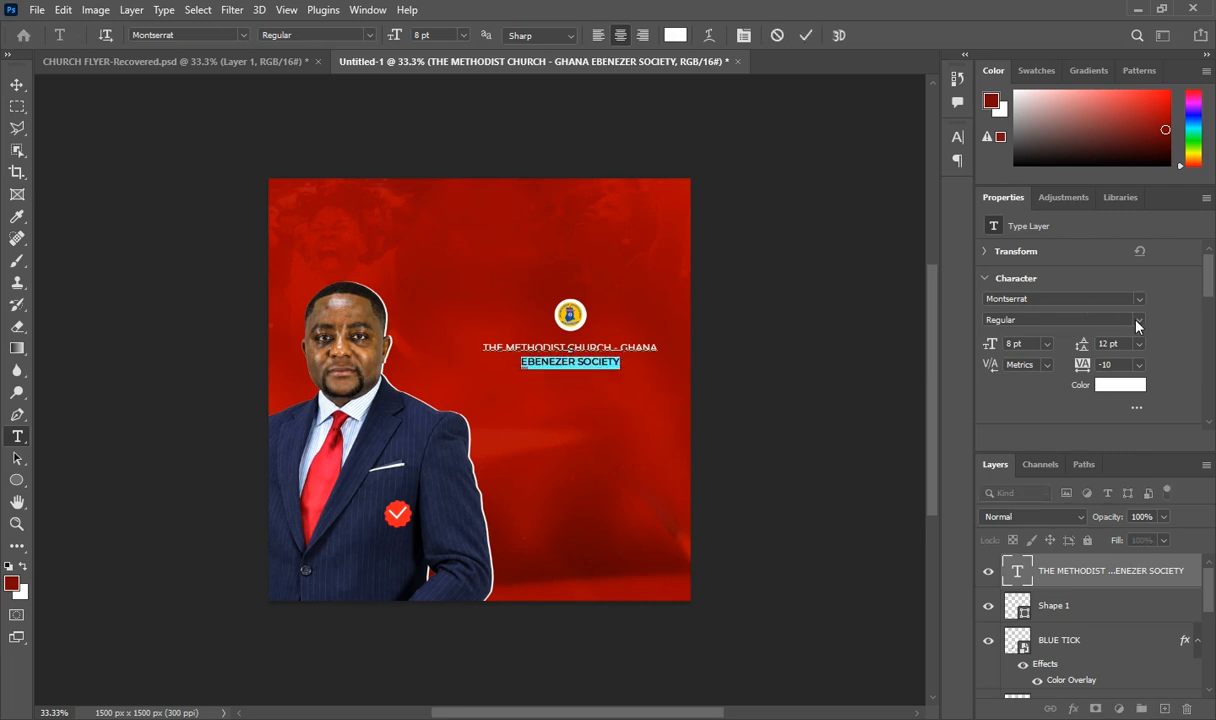
{"action": "left_click", "coordinate": [1137, 322]}
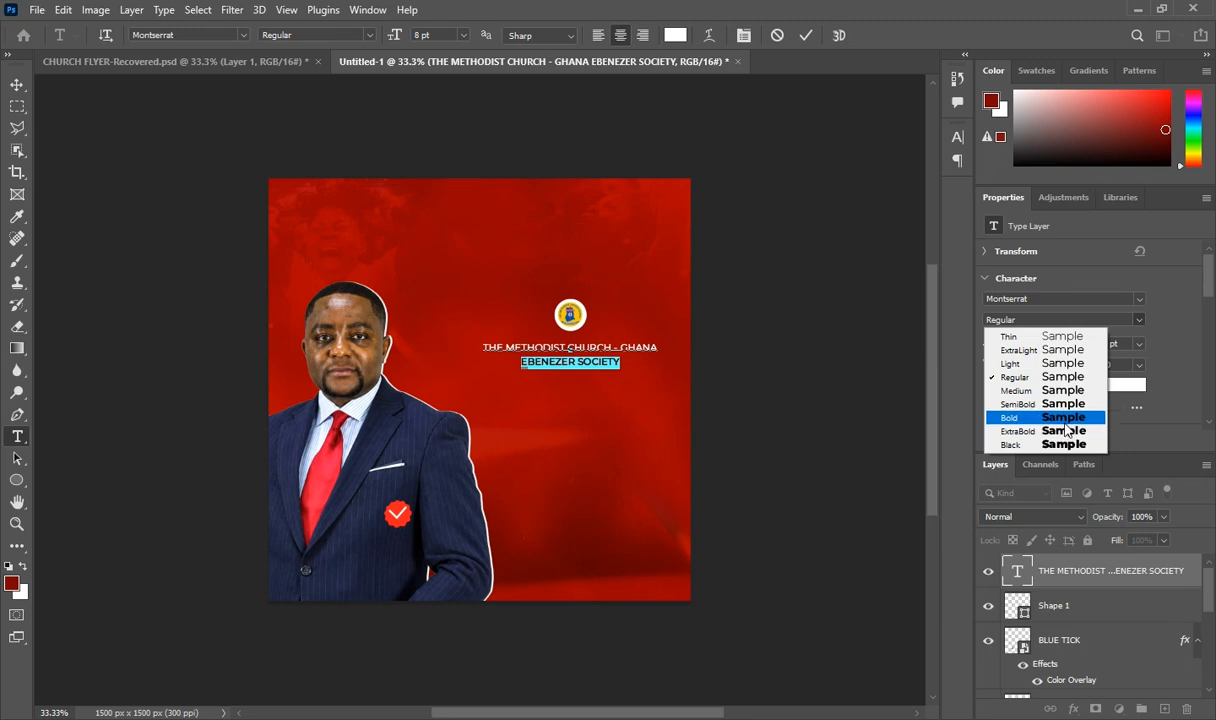
{"action": "left_click", "coordinate": [1064, 420]}
{"action": "left_click", "coordinate": [1062, 583]}
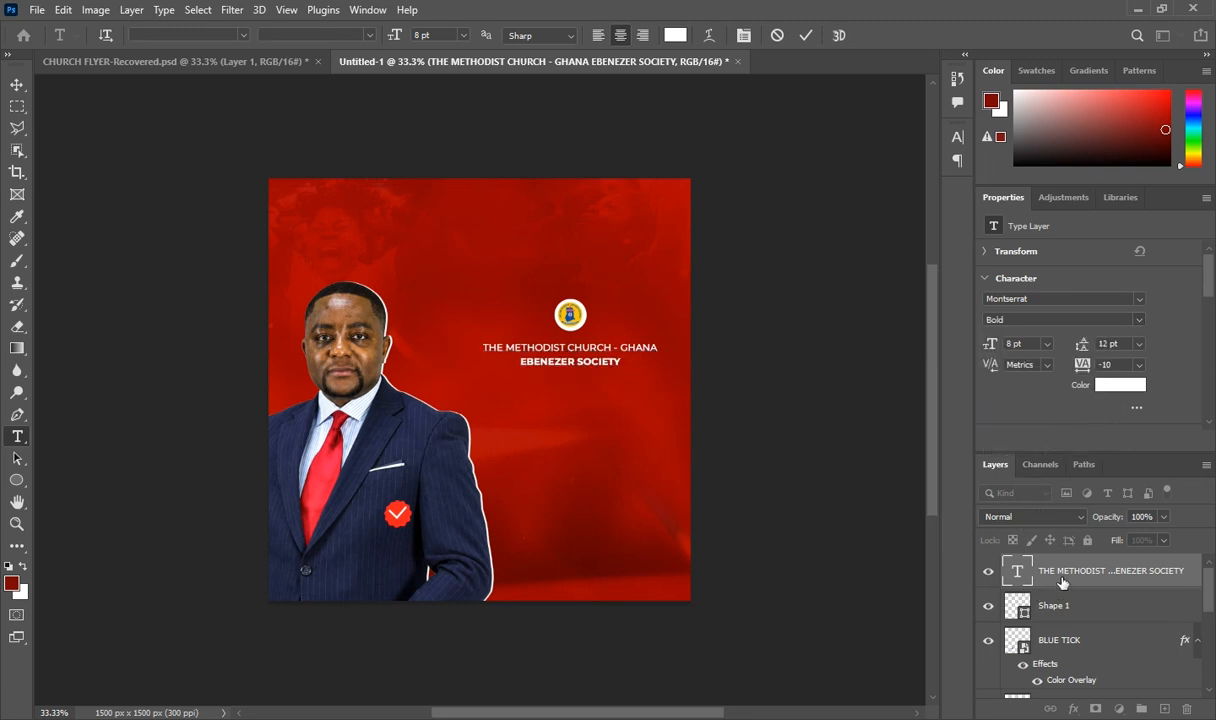
Set the leading of both church name lines to 10 pt
{"action": "left_click", "coordinate": [509, 347]}
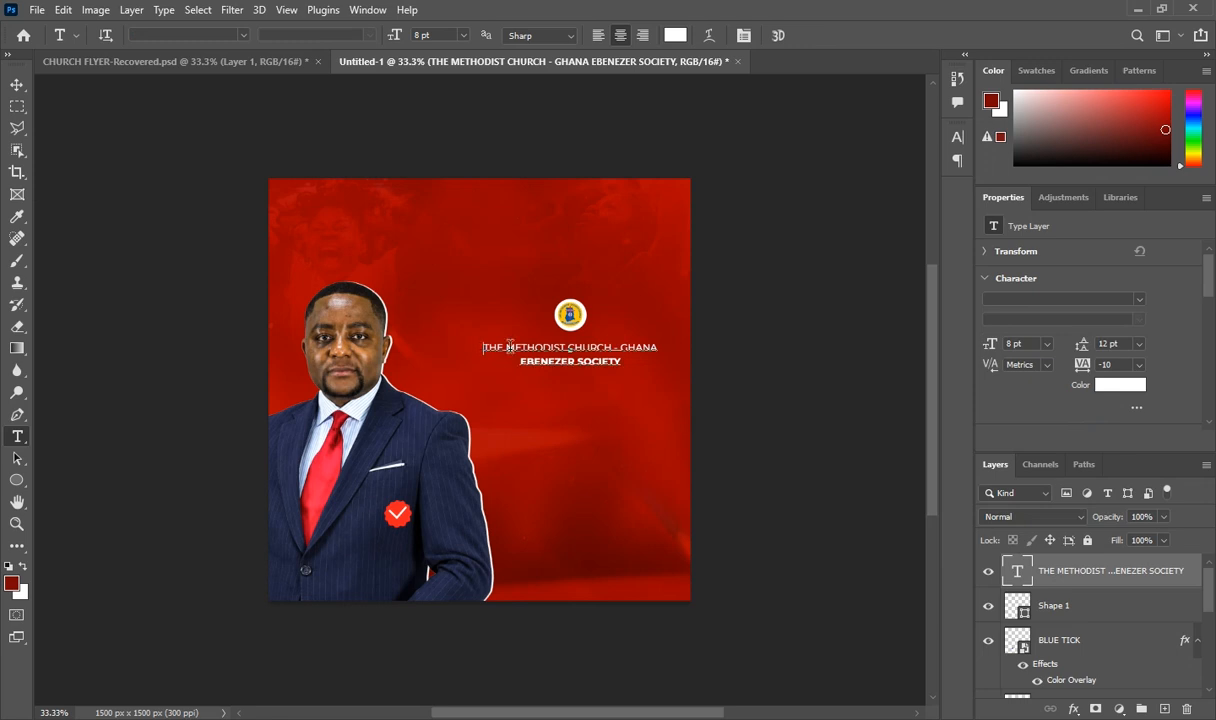
{"action": "key", "text": "ctrl+a"}
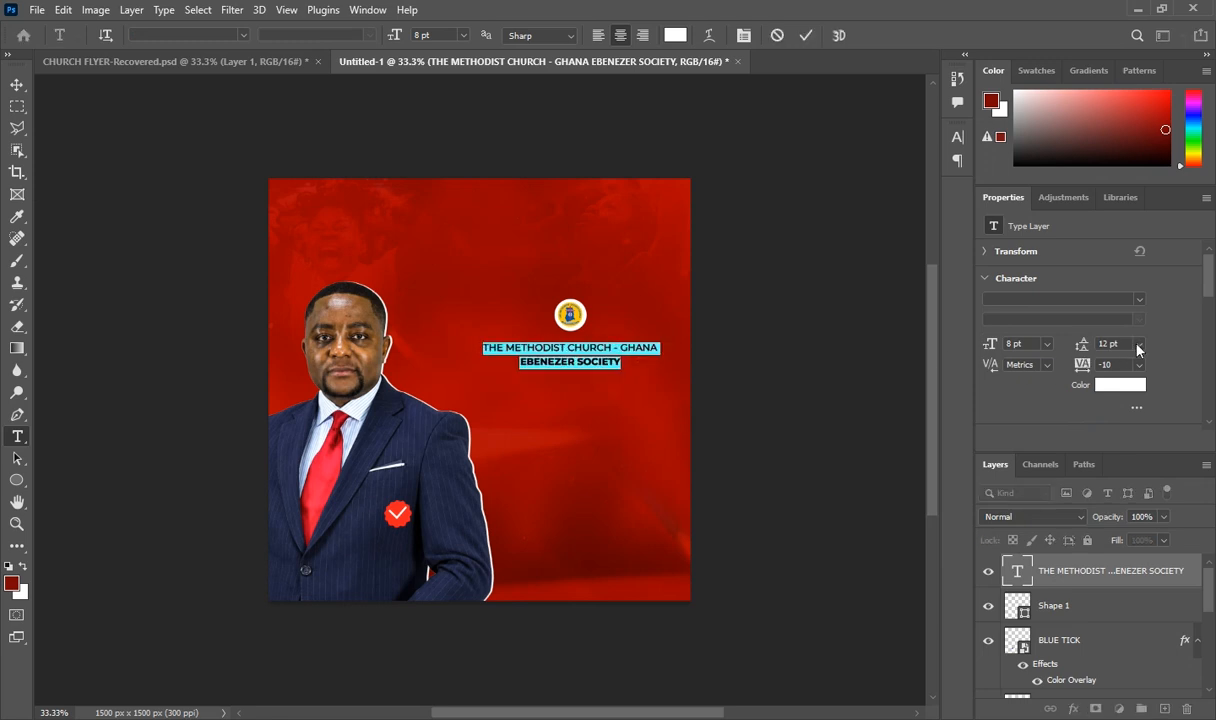
{"action": "left_click", "coordinate": [1138, 345]}
{"action": "left_click", "coordinate": [1067, 378]}
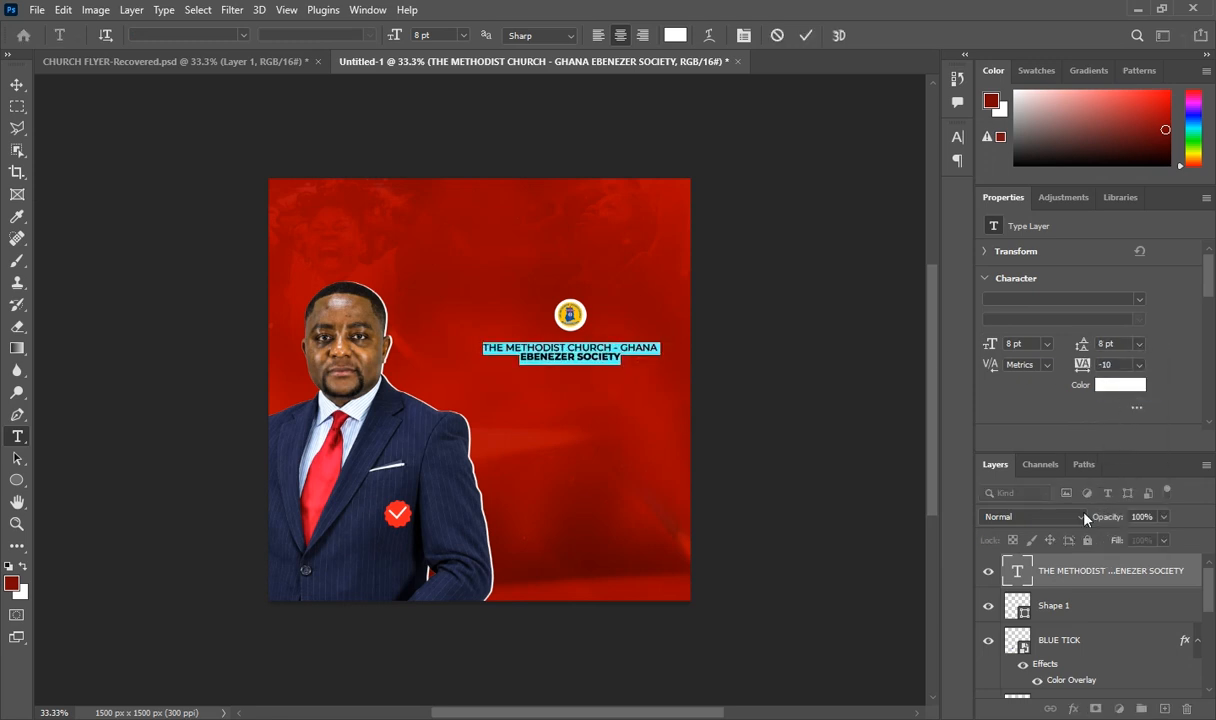
{"action": "left_click", "coordinate": [1138, 344]}
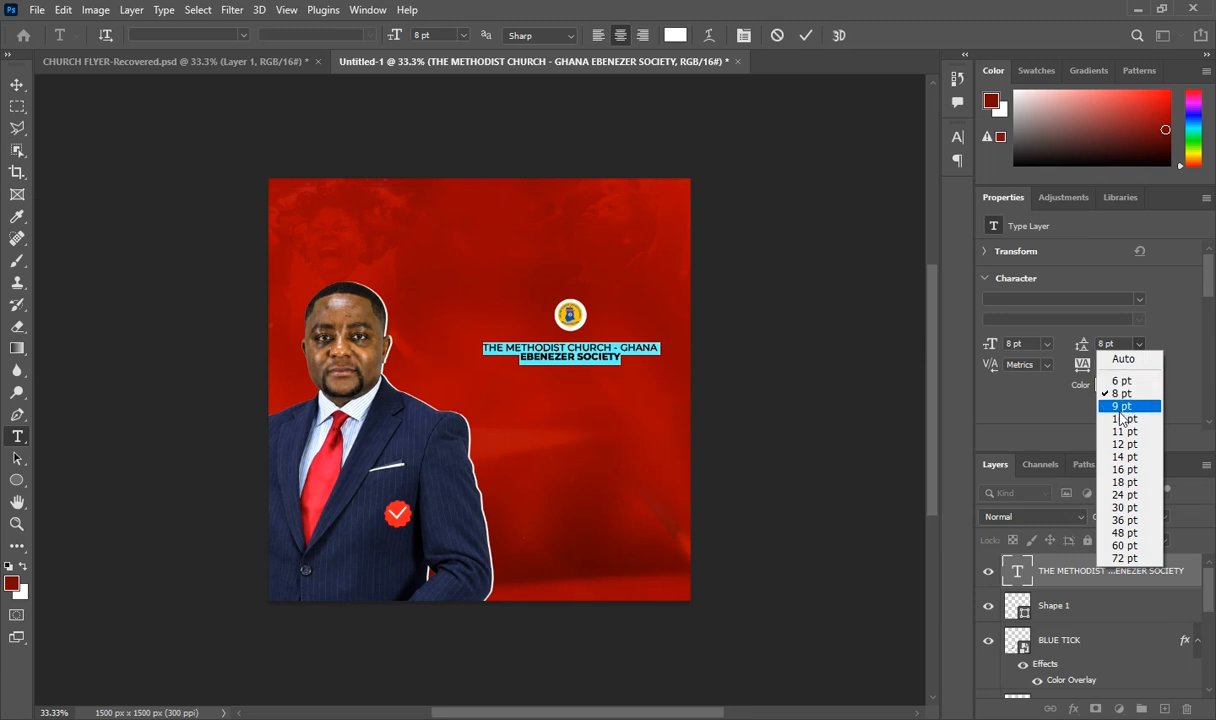
{"action": "left_click", "coordinate": [1122, 419]}
{"action": "left_click", "coordinate": [1074, 566]}
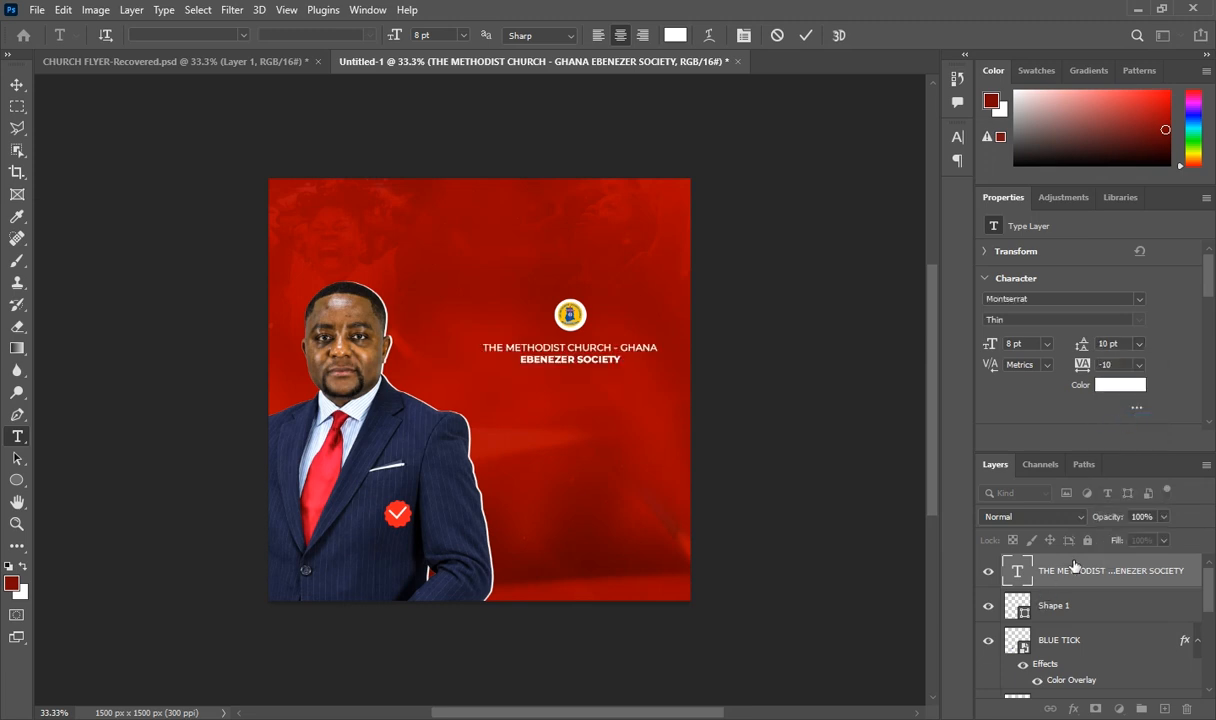
Add the text "PRESENTS" on a new layer below the church name in Montserrat Regular
{"action": "left_click", "coordinate": [535, 393]}
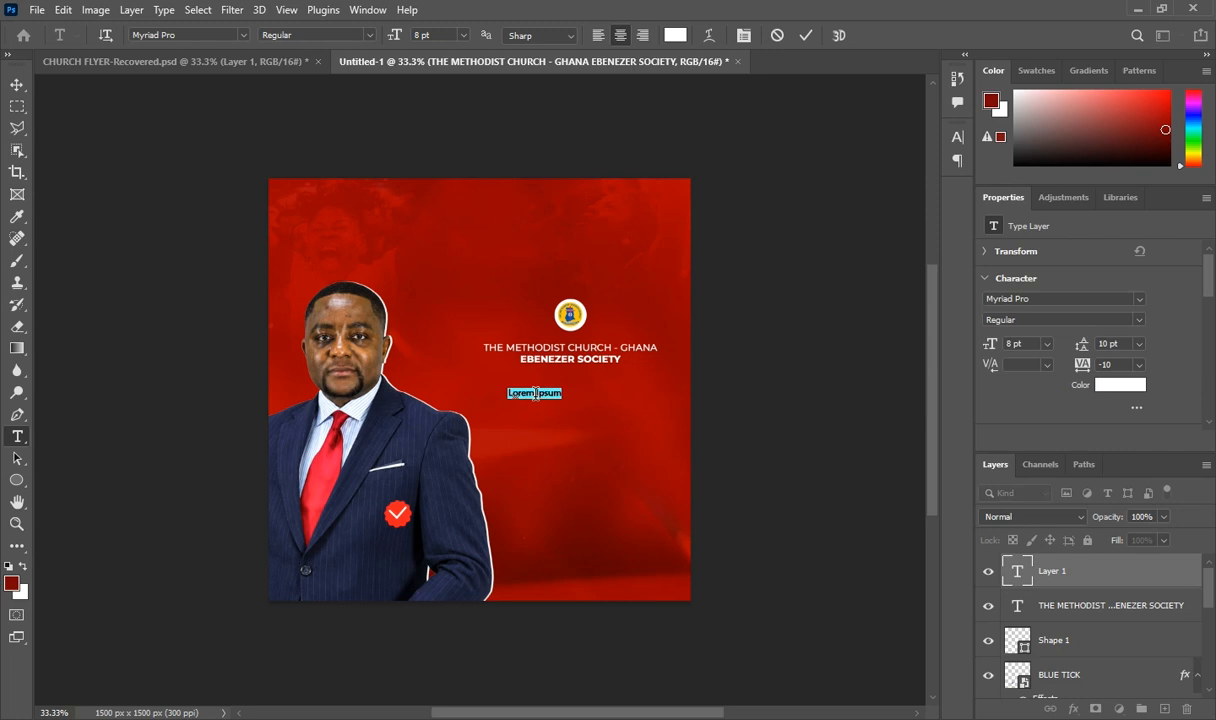
{"action": "type", "text": "PRAISE"}
{"action": "type", "text": "N"}
{"action": "type", "text": "TS"}
{"action": "key", "text": "ctrl+a"}
{"action": "left_click", "coordinate": [1138, 300]}
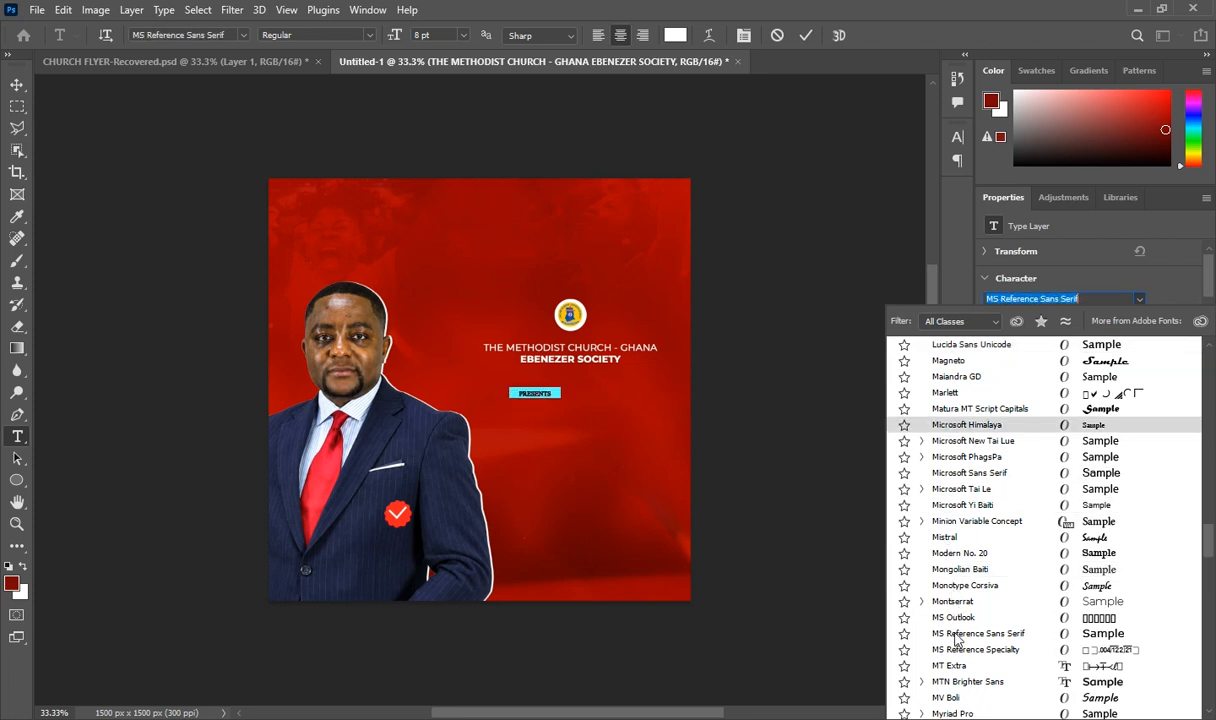
{"action": "scroll", "coordinate": [957, 635], "scroll_direction": "down", "scroll_amount": 1}
{"action": "scroll", "coordinate": [957, 635], "scroll_direction": "down", "scroll_amount": 2}
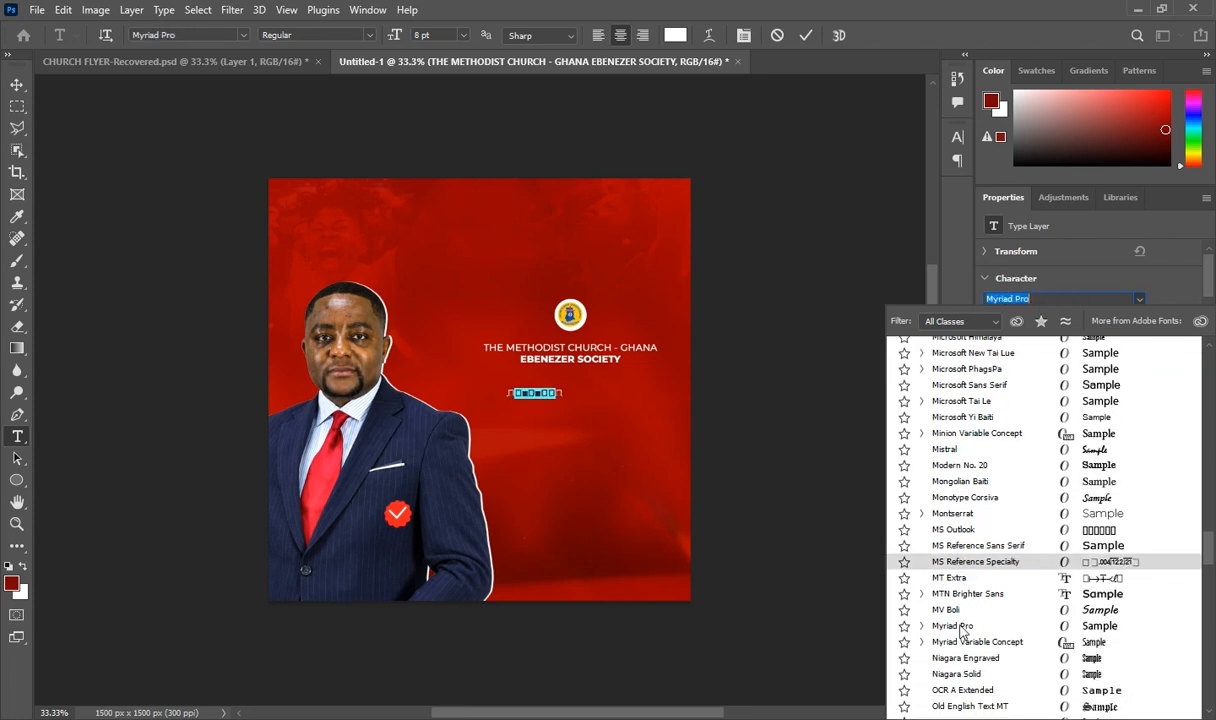
{"action": "left_click", "coordinate": [957, 513]}
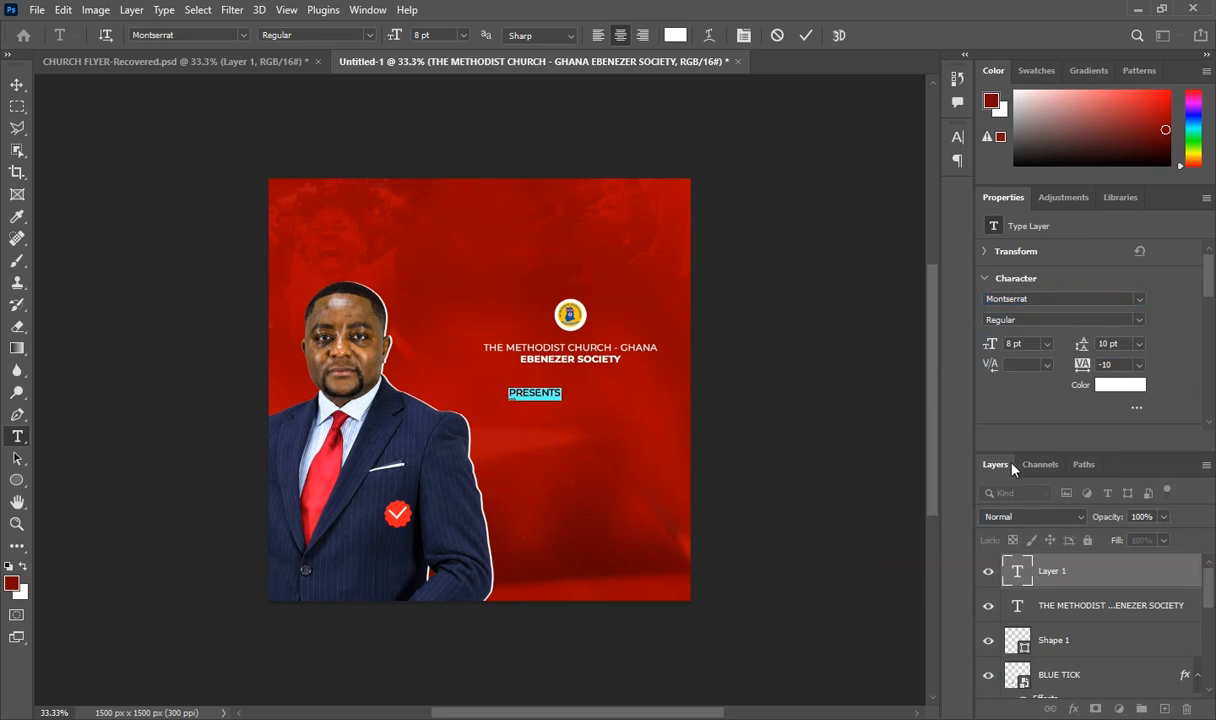
Set "PRESENTS" to 5 pt with 200 tracking and center it just beneath "EBENEZER SOCIETY"
{"action": "left_click", "coordinate": [1048, 344]}
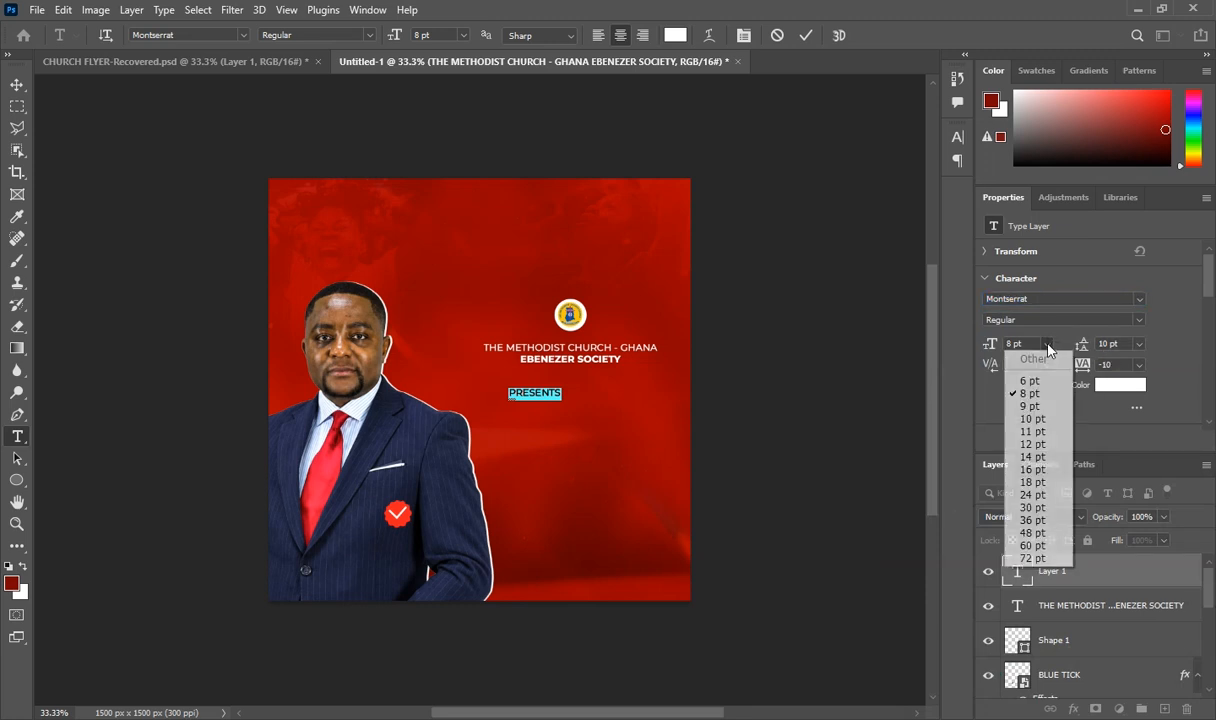
{"action": "left_click", "coordinate": [1030, 386]}
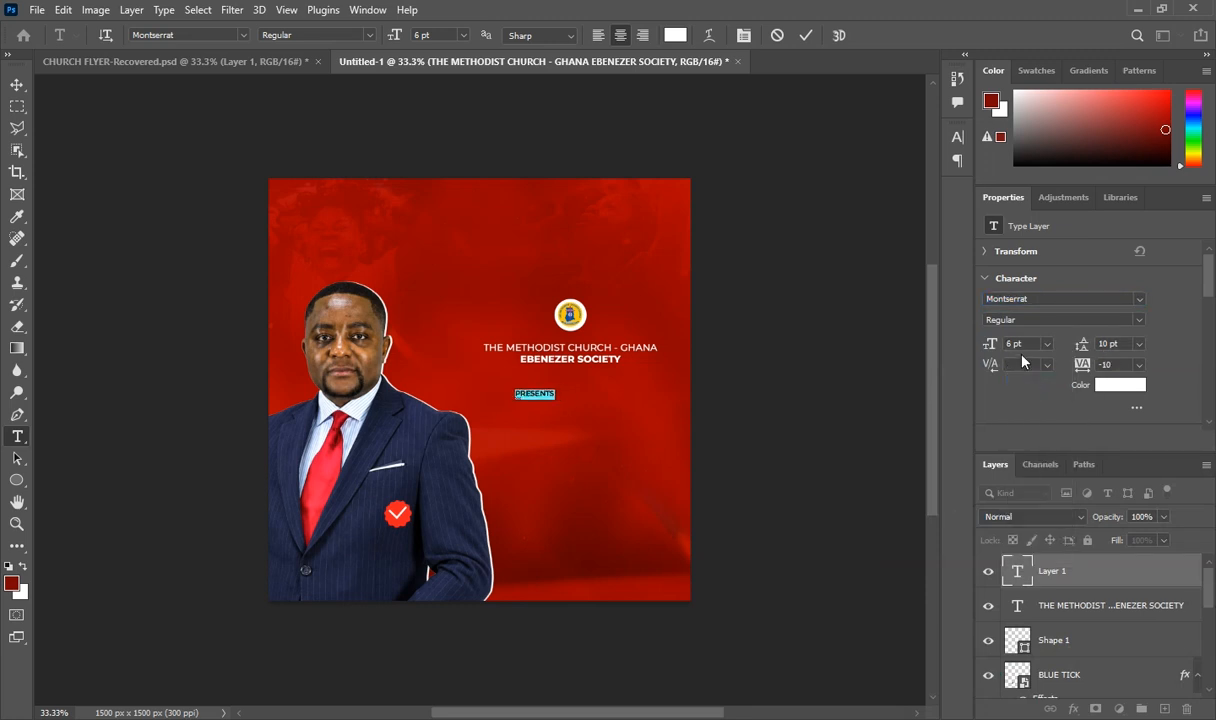
{"action": "key", "text": "Down"}
{"action": "left_click", "coordinate": [1138, 365]}
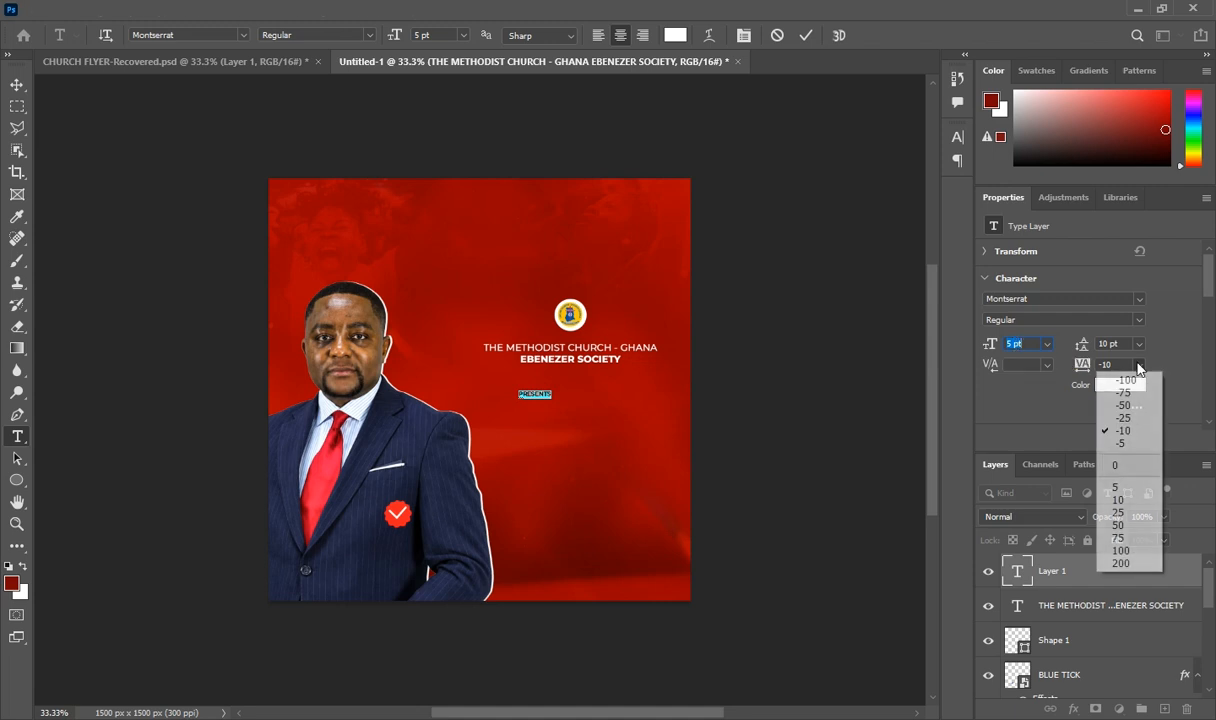
{"action": "left_click", "coordinate": [1120, 563]}
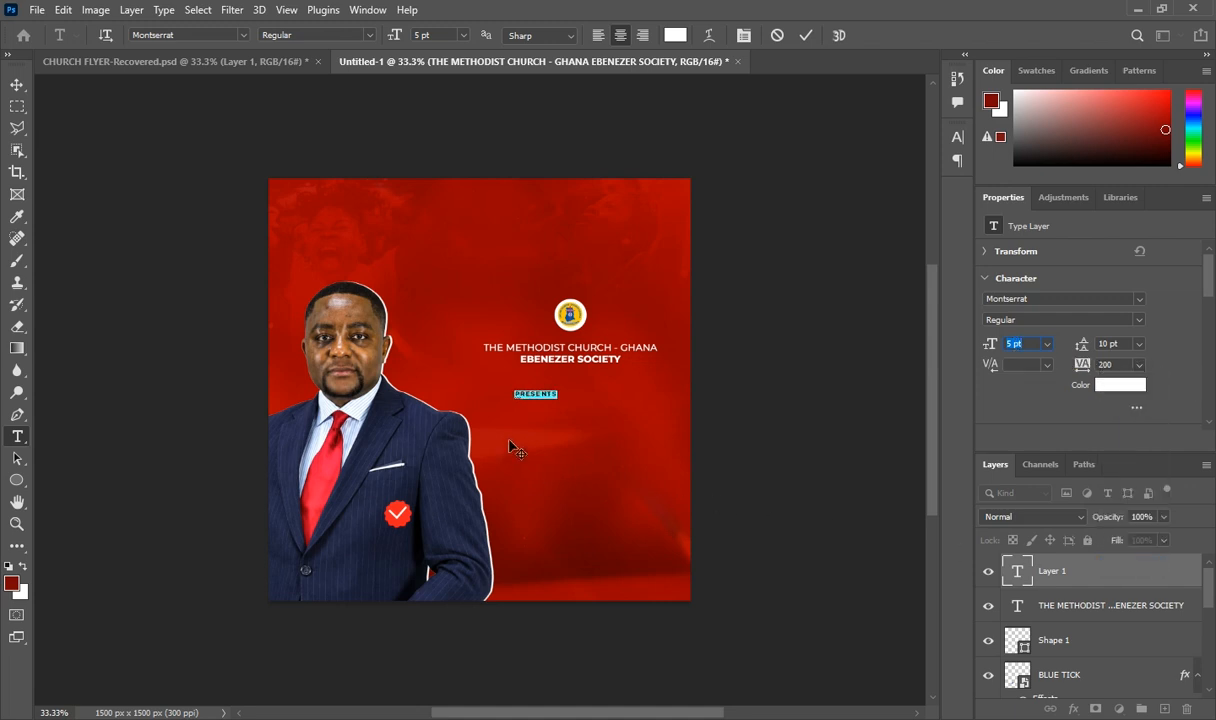
{"action": "left_click_drag", "start_coordinate": [508, 440], "coordinate": [559, 419]}
{"action": "left_click", "coordinate": [1094, 578]}
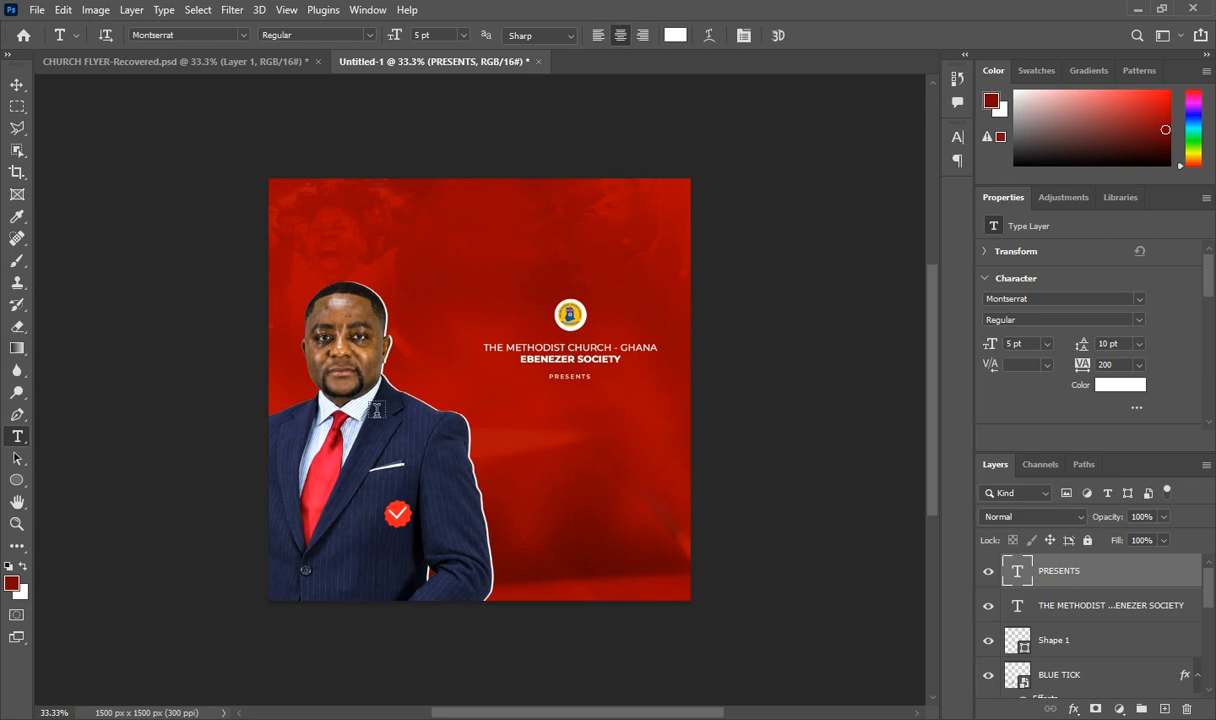
Consult the finished flyer in CHURCH FLYER-Recovered.psd and start a new text layer below "PRESENTS" in August Bold, 60 pt, with -10 tracking
{"action": "left_click", "coordinate": [204, 63]}
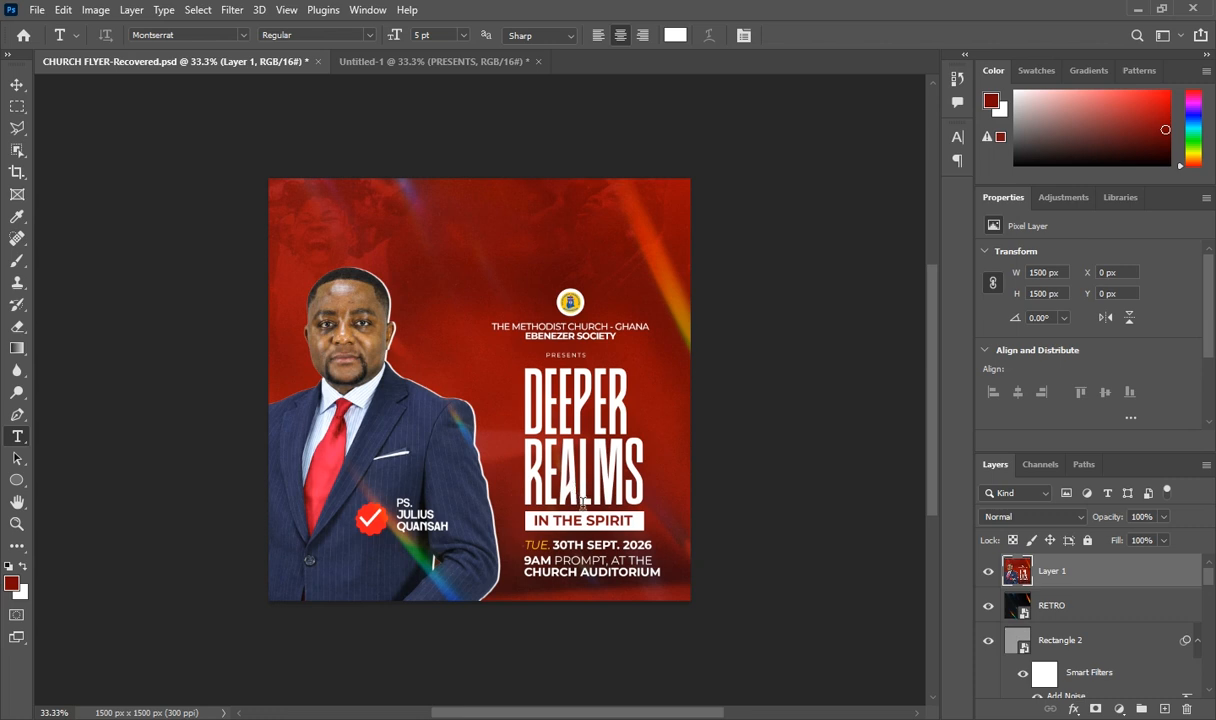
{"action": "left_click", "coordinate": [394, 68]}
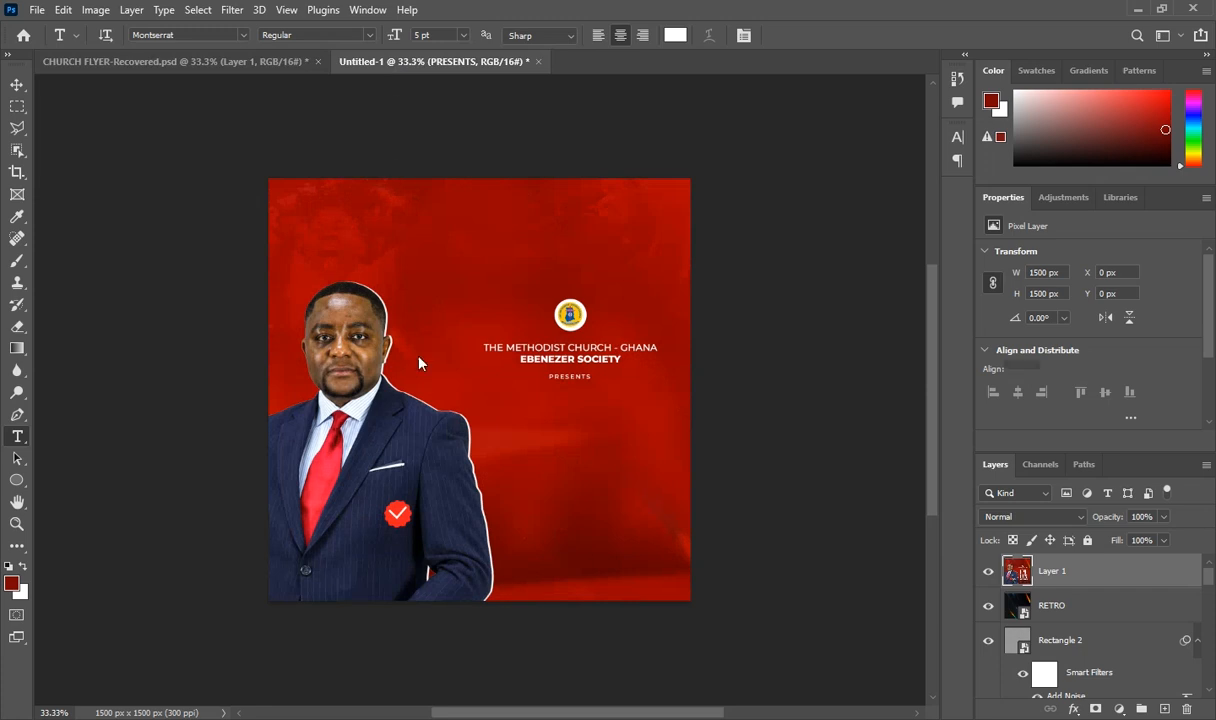
{"action": "left_click", "coordinate": [537, 418]}
{"action": "left_click", "coordinate": [1139, 364]}
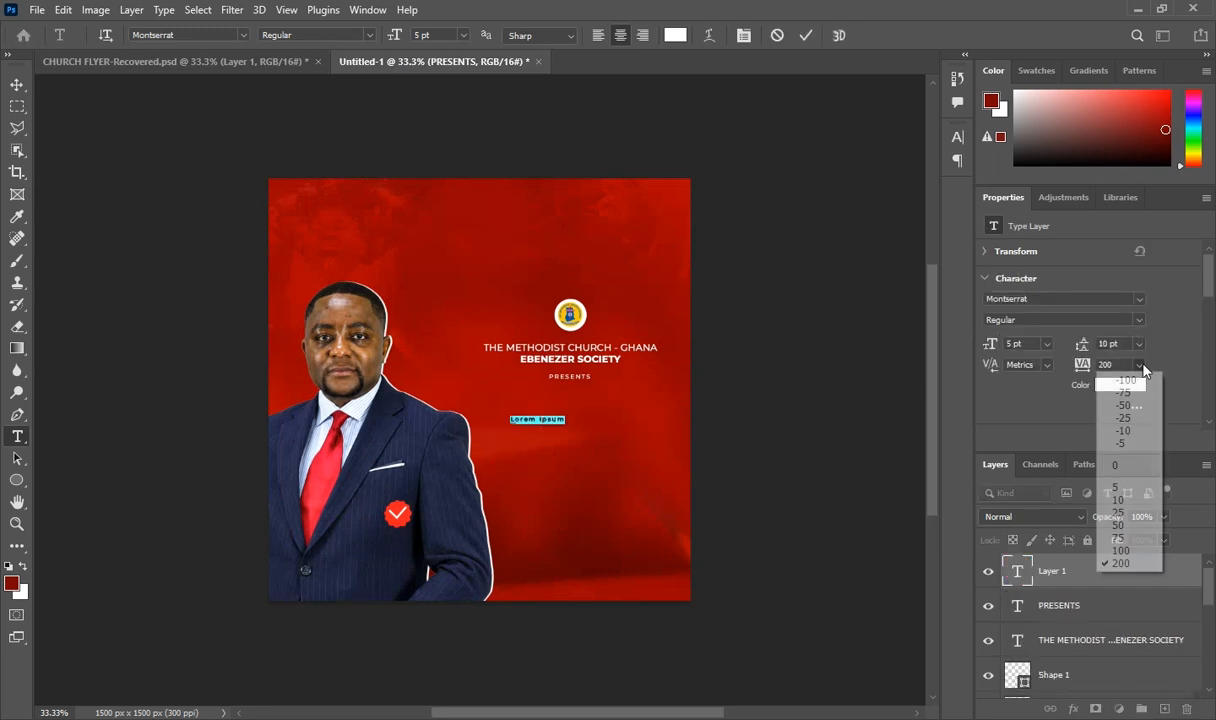
{"action": "left_click", "coordinate": [1125, 431]}
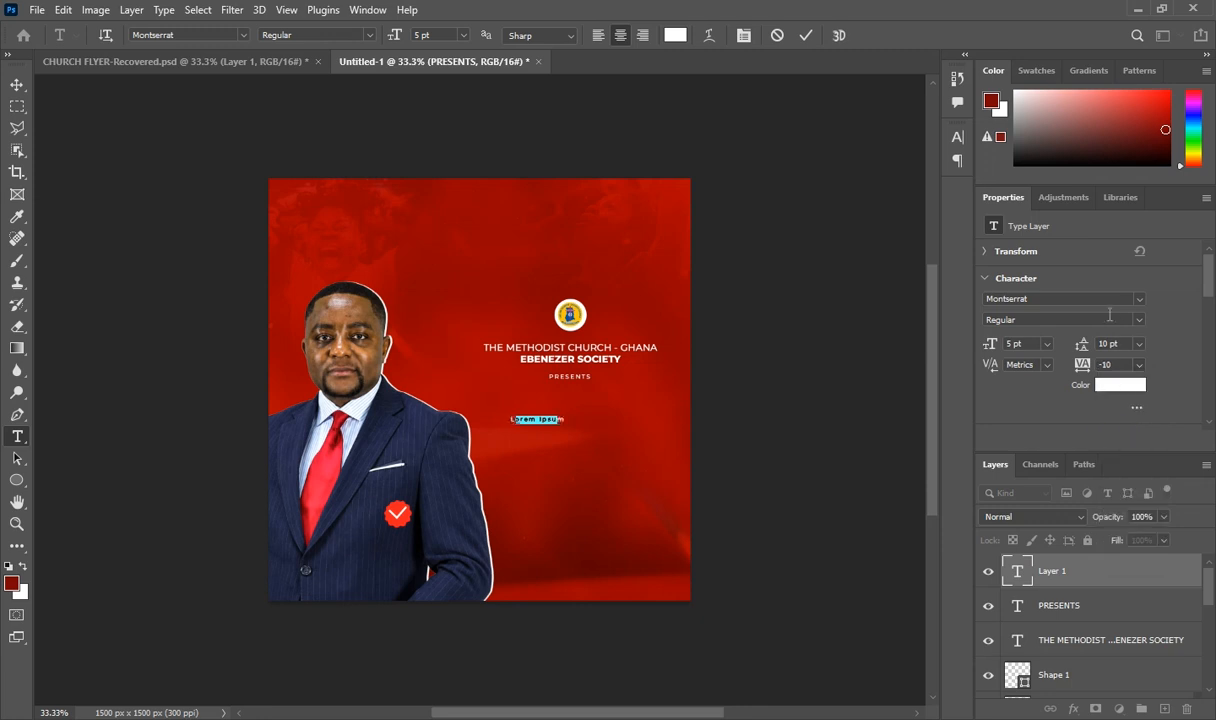
{"action": "left_click", "coordinate": [1139, 299]}
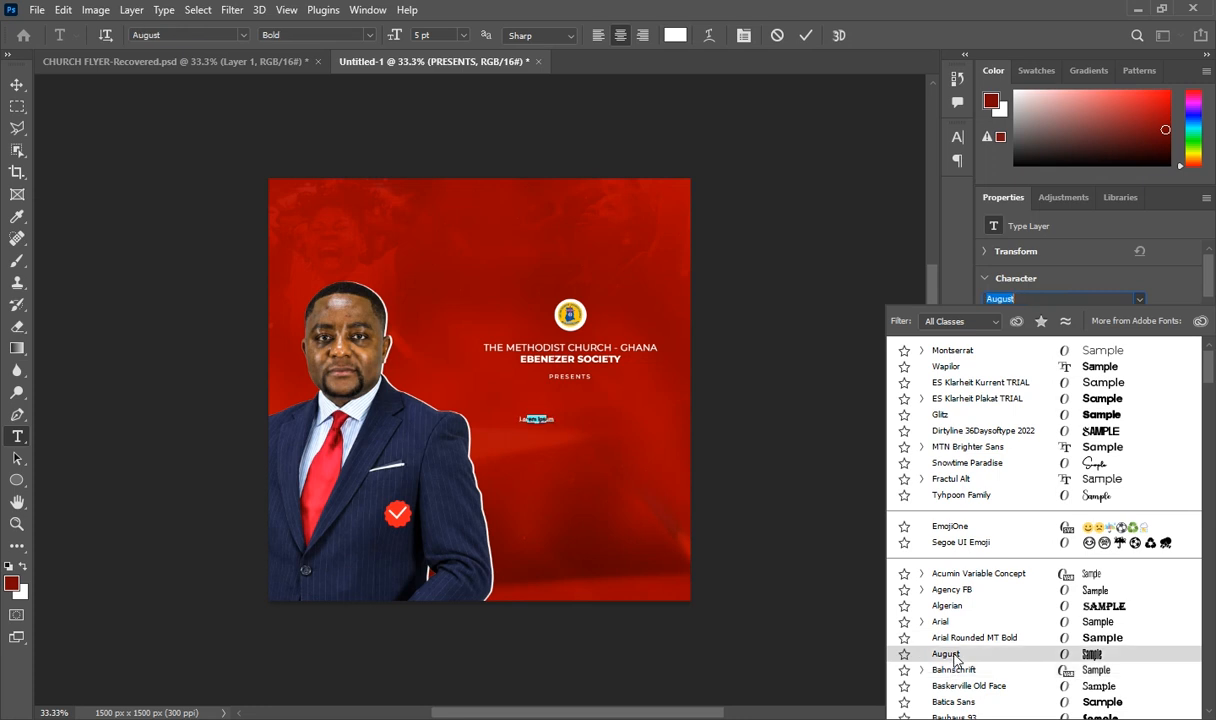
{"action": "left_click", "coordinate": [946, 654]}
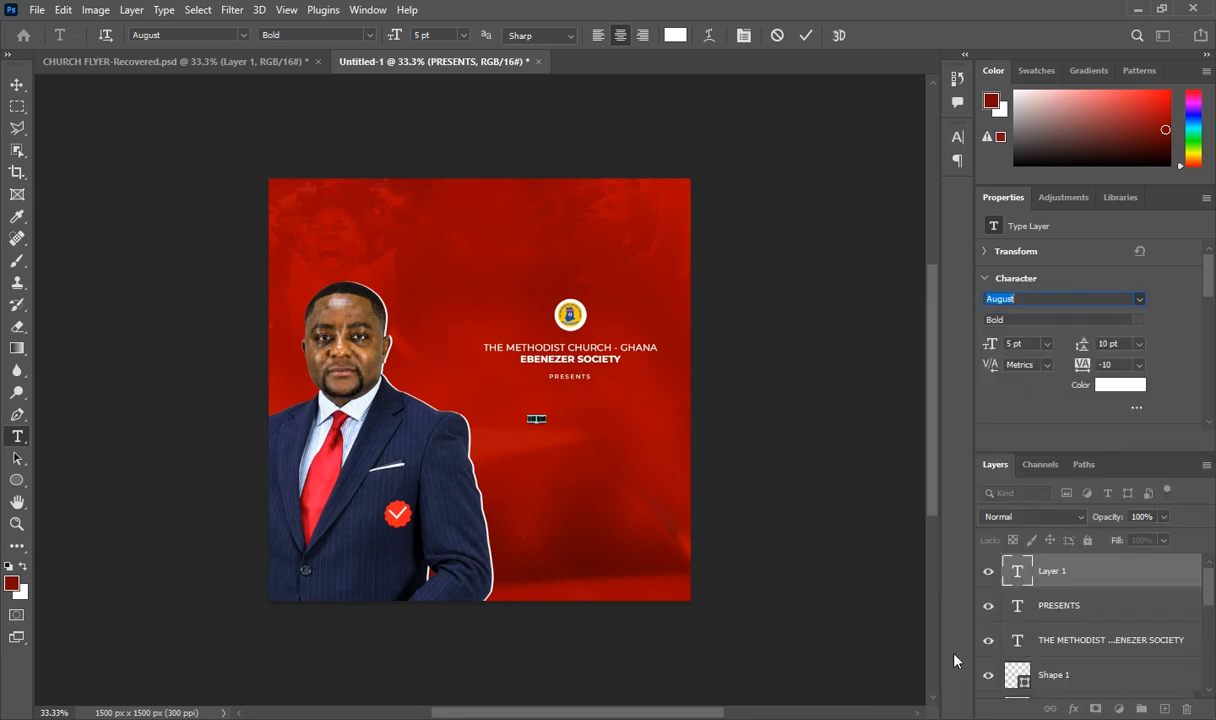
{"action": "left_click", "coordinate": [1047, 344]}
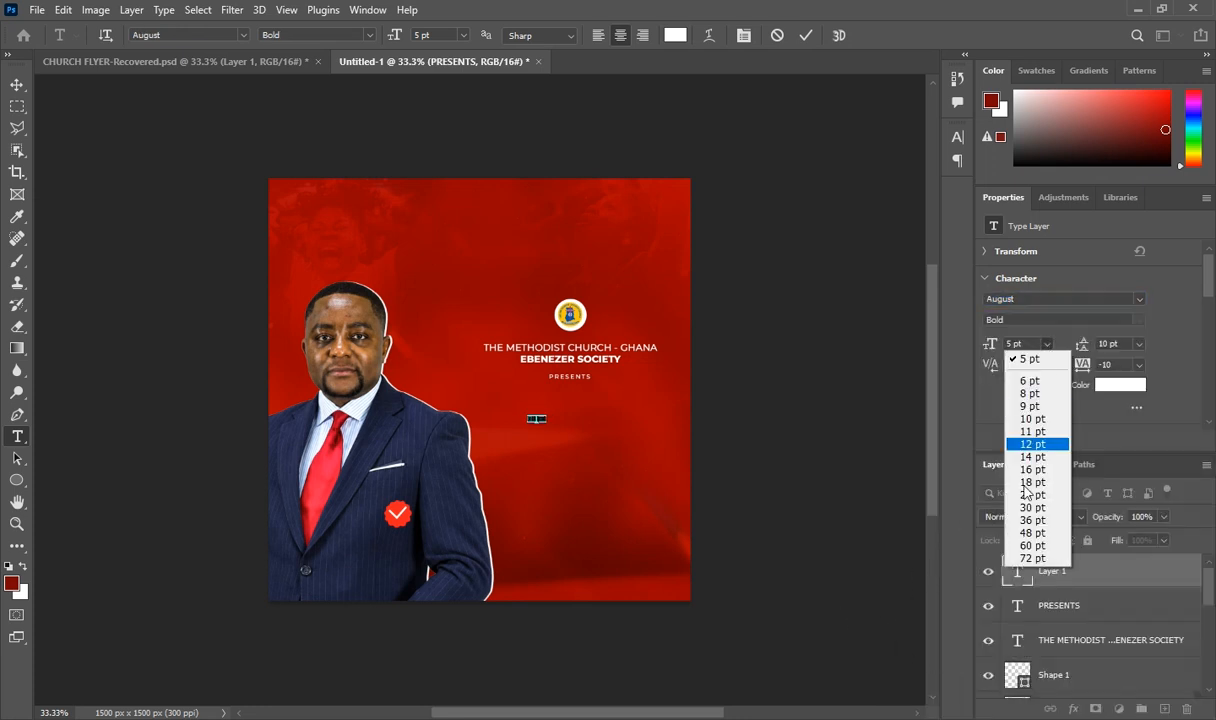
{"action": "left_click", "coordinate": [1033, 546]}
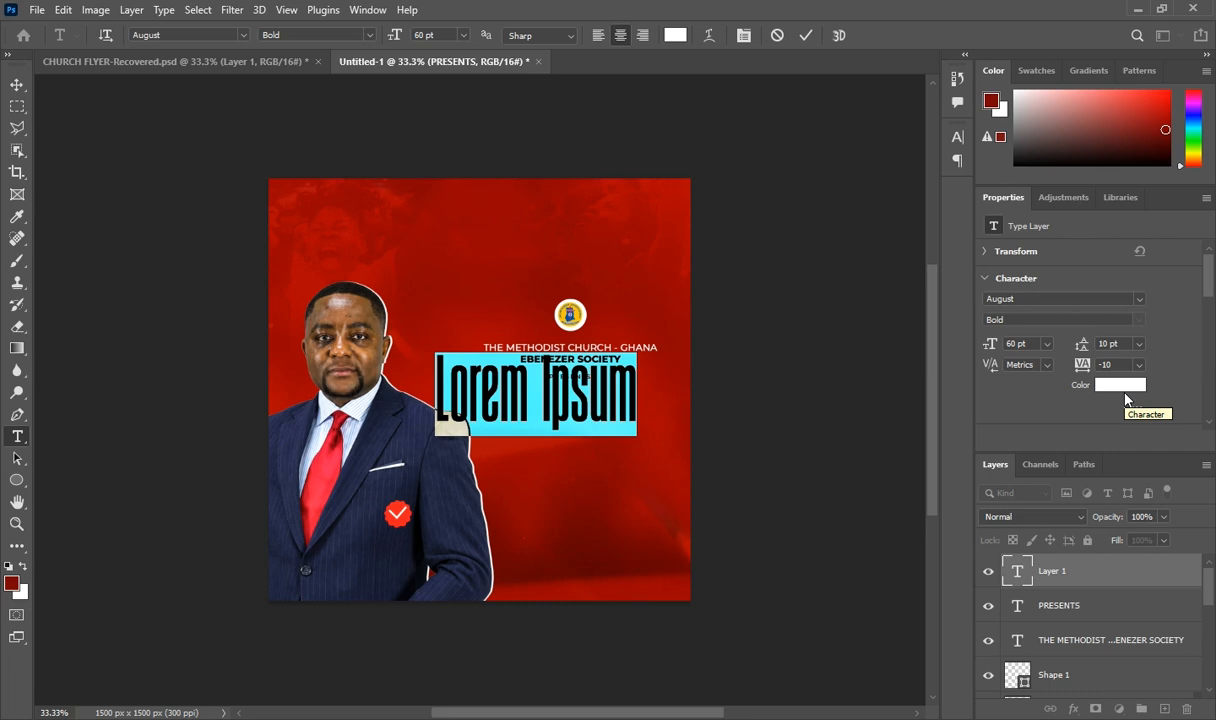
Replace the placeholder text with the two-line title "DEEPER" / "REALMS", using 60 pt leading for the second line
{"action": "key", "text": "BackSpace"}
{"action": "type", "text": "D"}
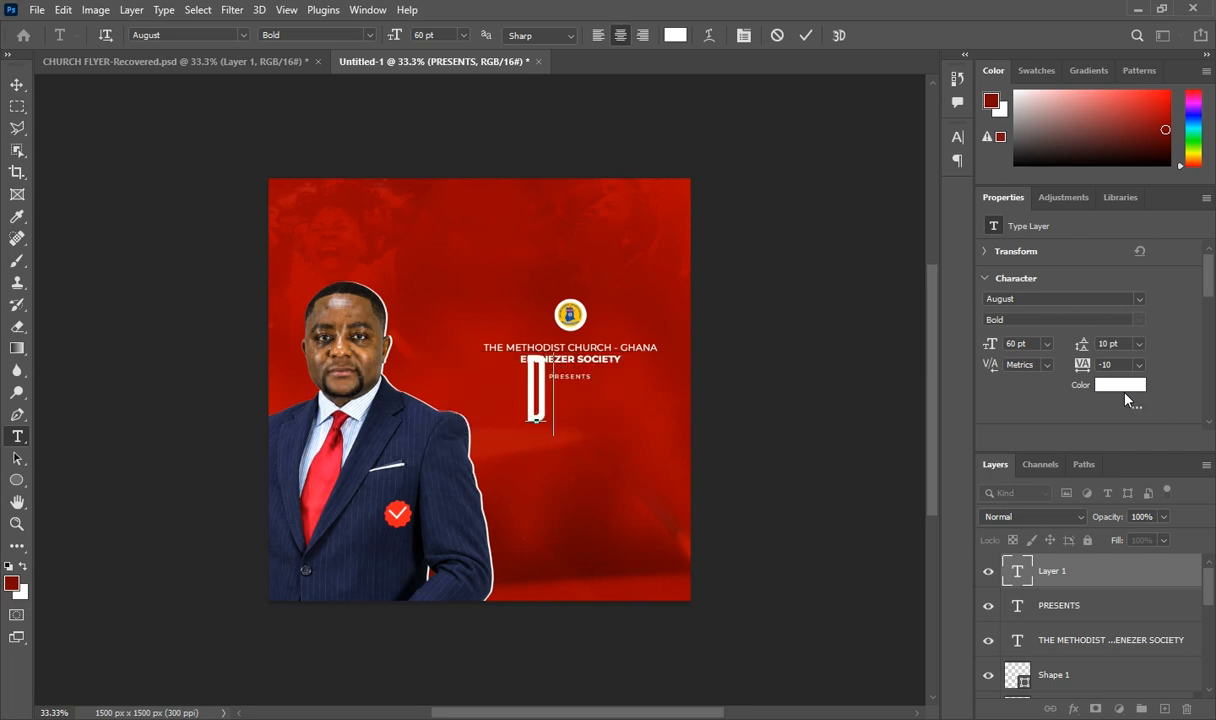
{"action": "type", "text": "EE"}
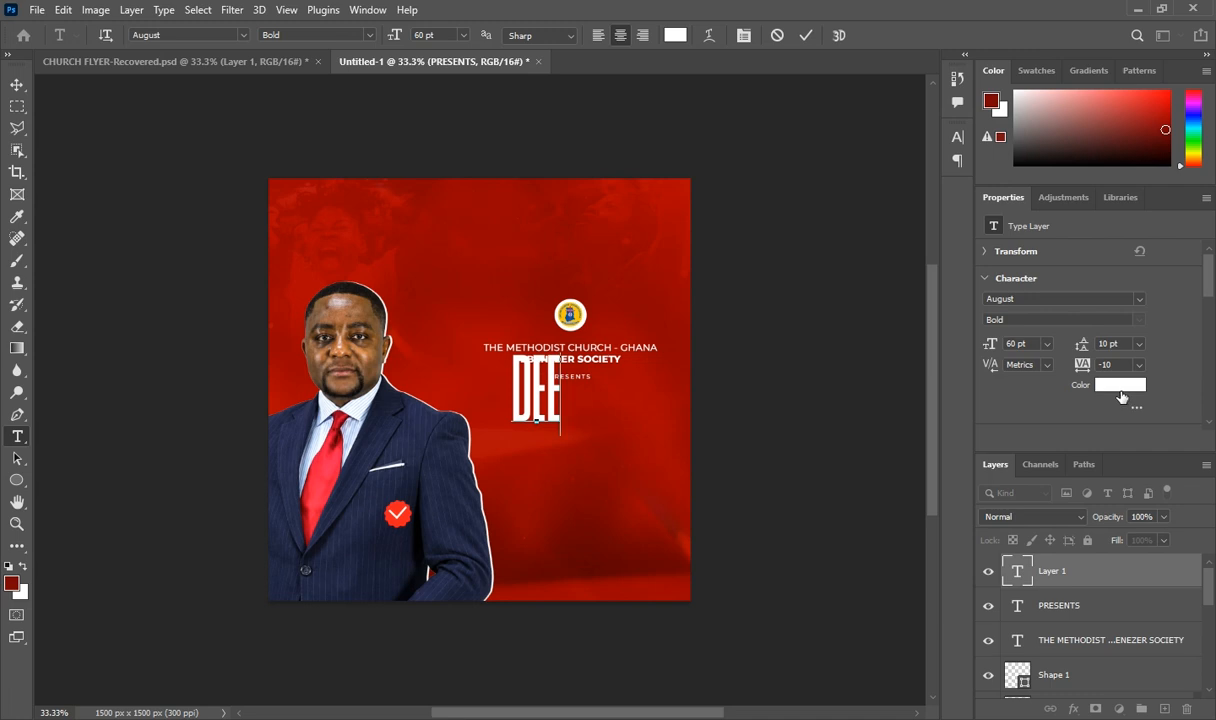
{"action": "type", "text": "PER"}
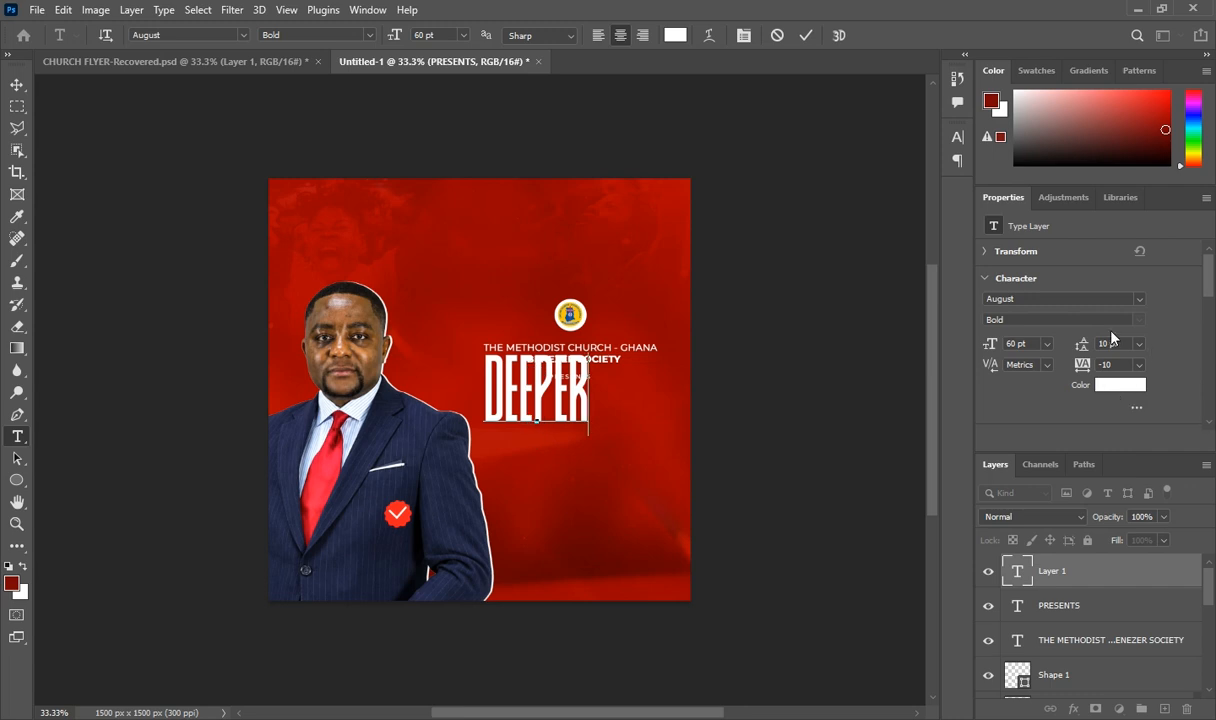
{"action": "left_click", "coordinate": [1143, 344]}
{"action": "left_click", "coordinate": [1122, 540]}
{"action": "type", "text": "REA"}
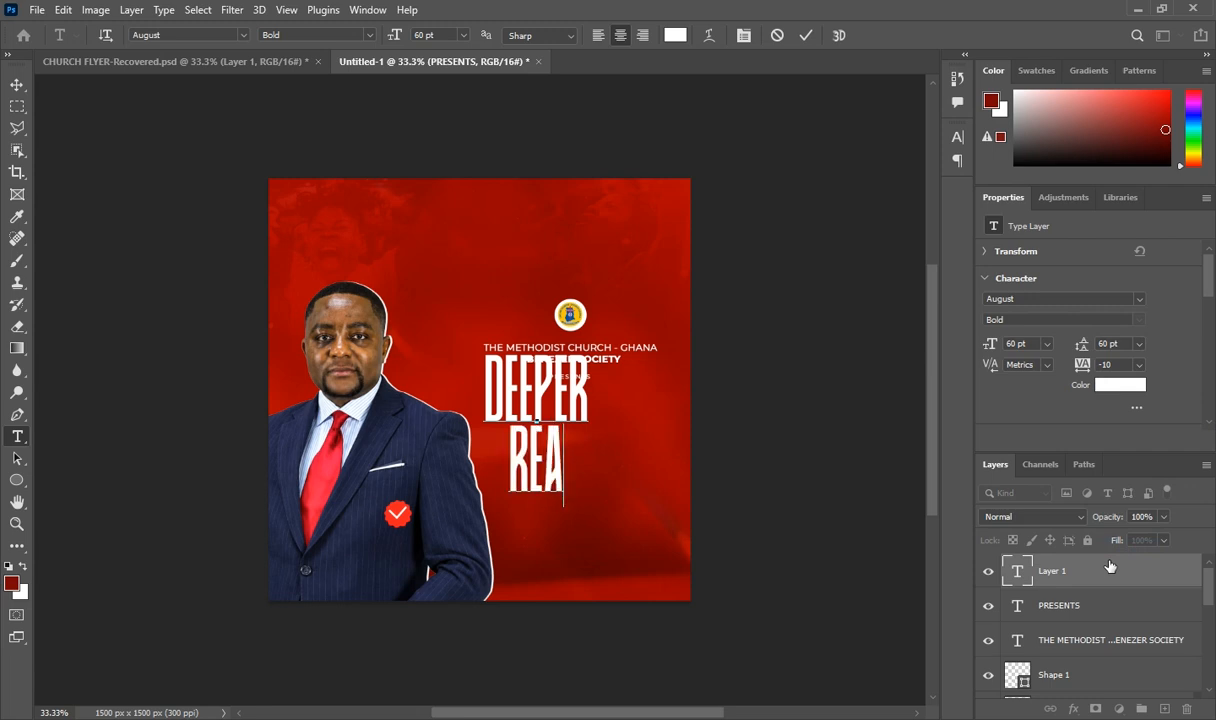
{"action": "type", "text": "LMS"}
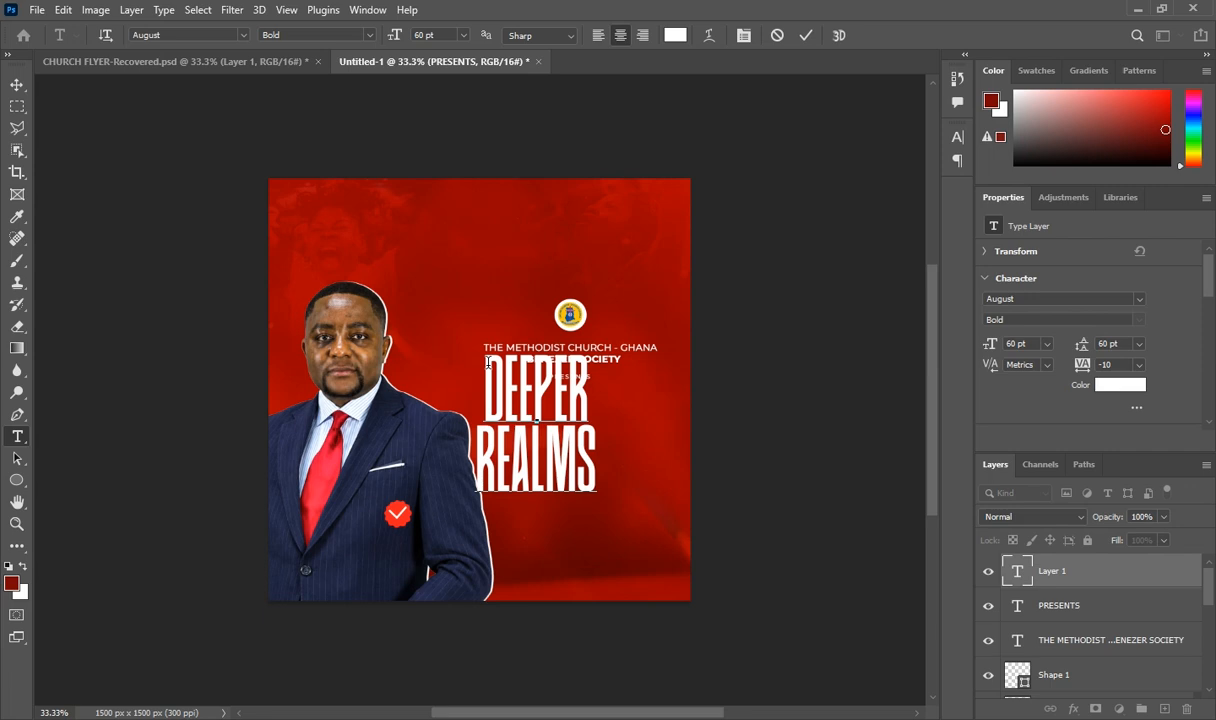
Left-align the "DEEPER REALMS" title lines and move the title directly beneath "PRESENTS"
{"action": "left_click_drag", "start_coordinate": [462, 342], "coordinate": [605, 465]}
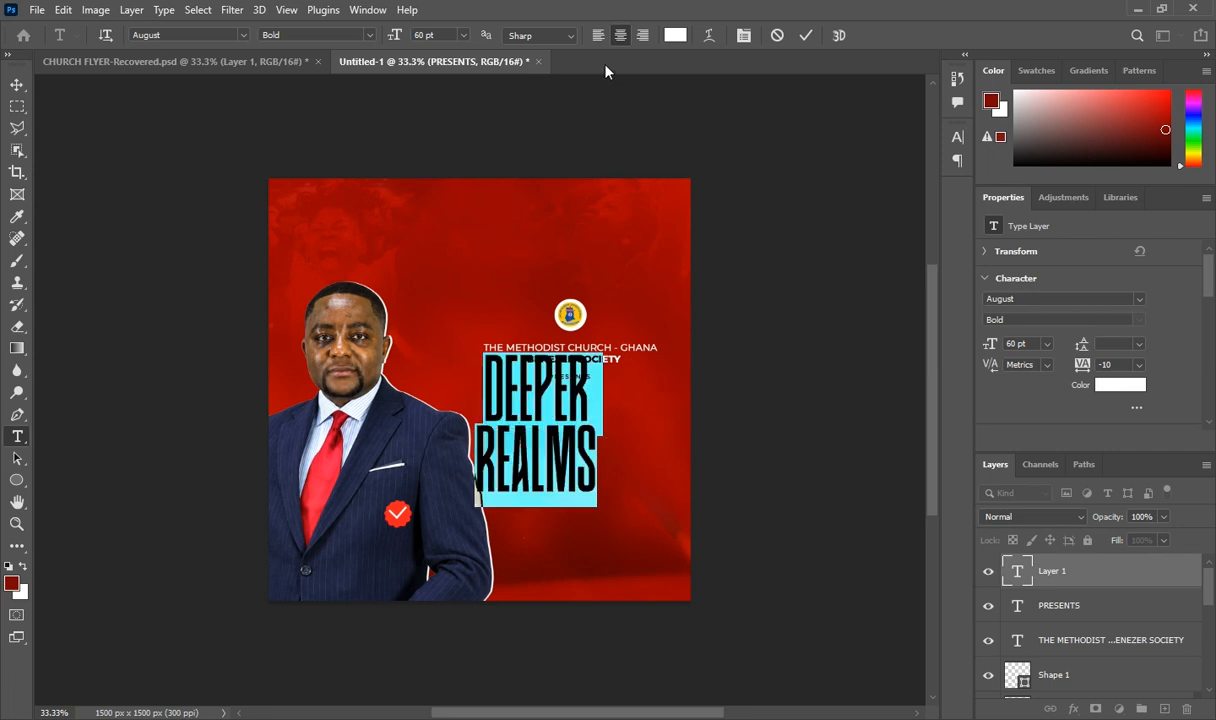
{"action": "left_click", "coordinate": [597, 36]}
{"action": "left_click_drag", "start_coordinate": [571, 548], "coordinate": [560, 573]}
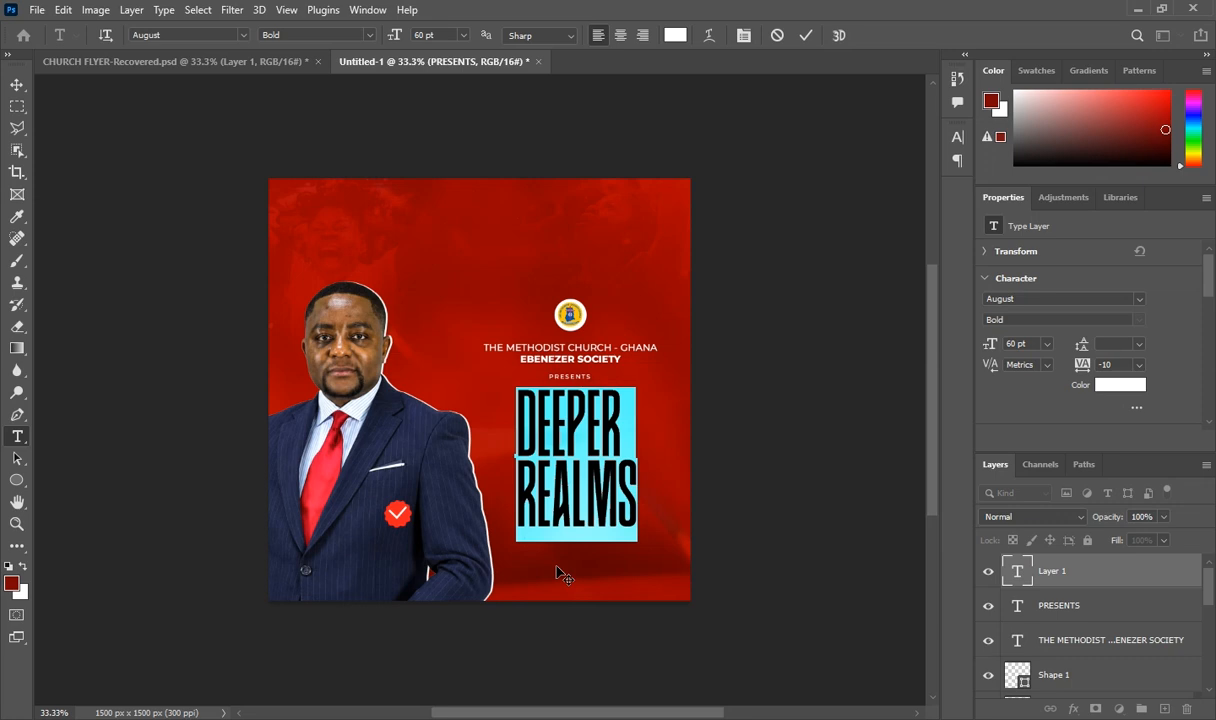
Finish placing the "DEEPER REALMS" title and draw a rectangle about 431 × 86 px directly beneath it
{"action": "left_click_drag", "start_coordinate": [557, 571], "coordinate": [561, 566]}
{"action": "left_click", "coordinate": [1044, 576]}
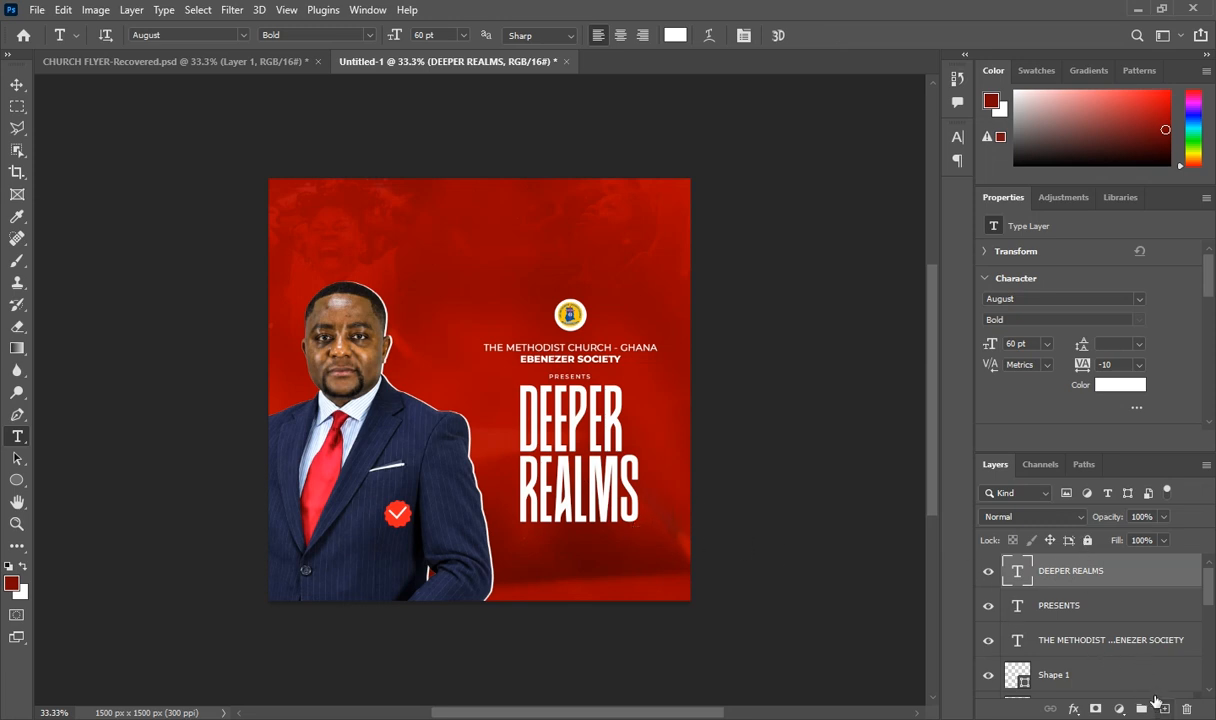
{"action": "left_click", "coordinate": [19, 486]}
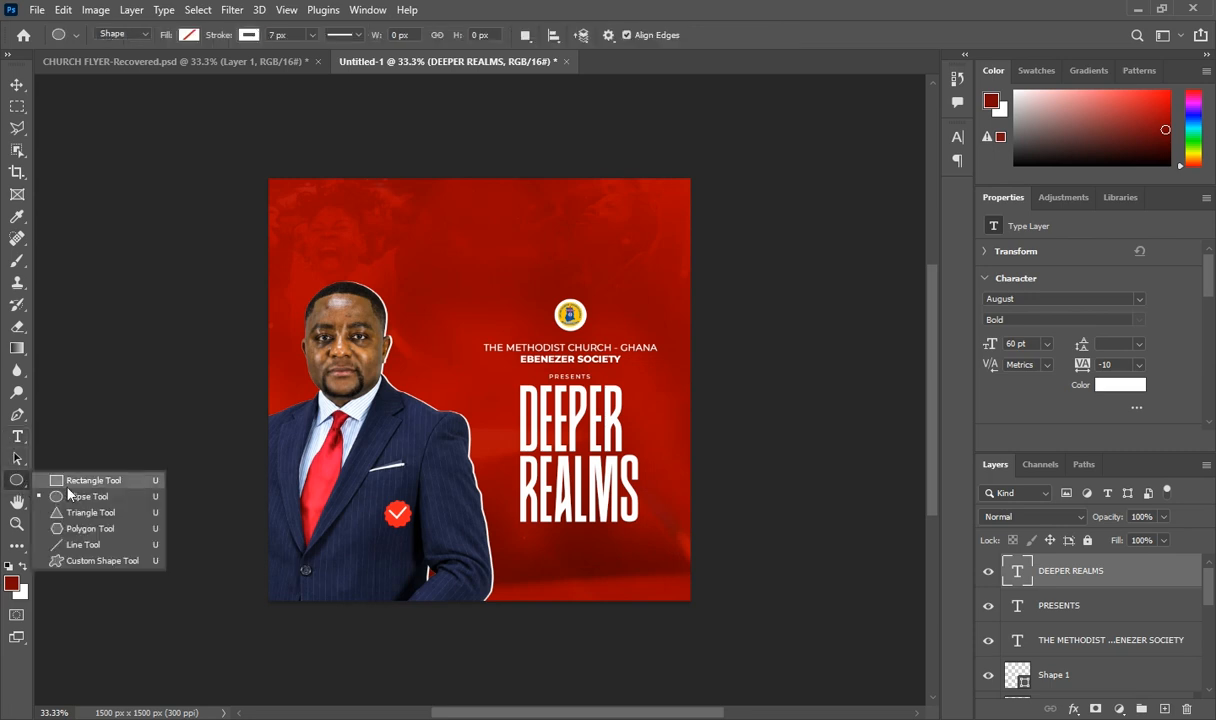
{"action": "left_click", "coordinate": [78, 486]}
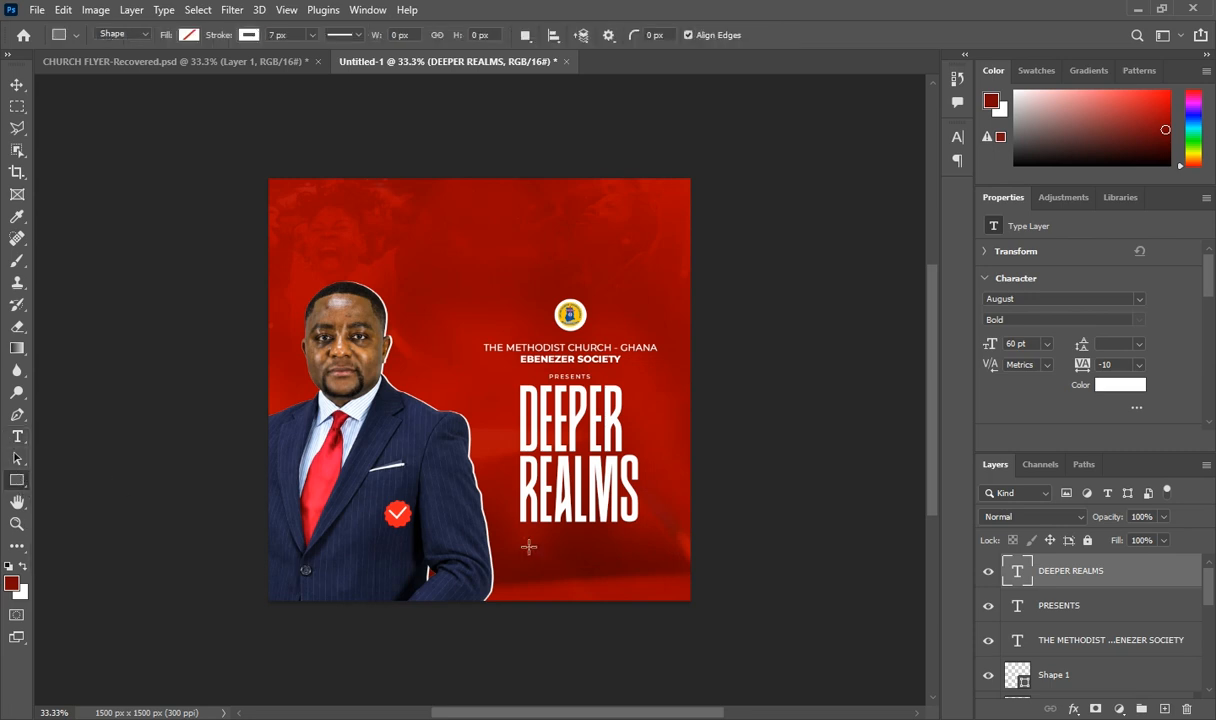
{"action": "left_click_drag", "start_coordinate": [518, 532], "coordinate": [638, 555]}
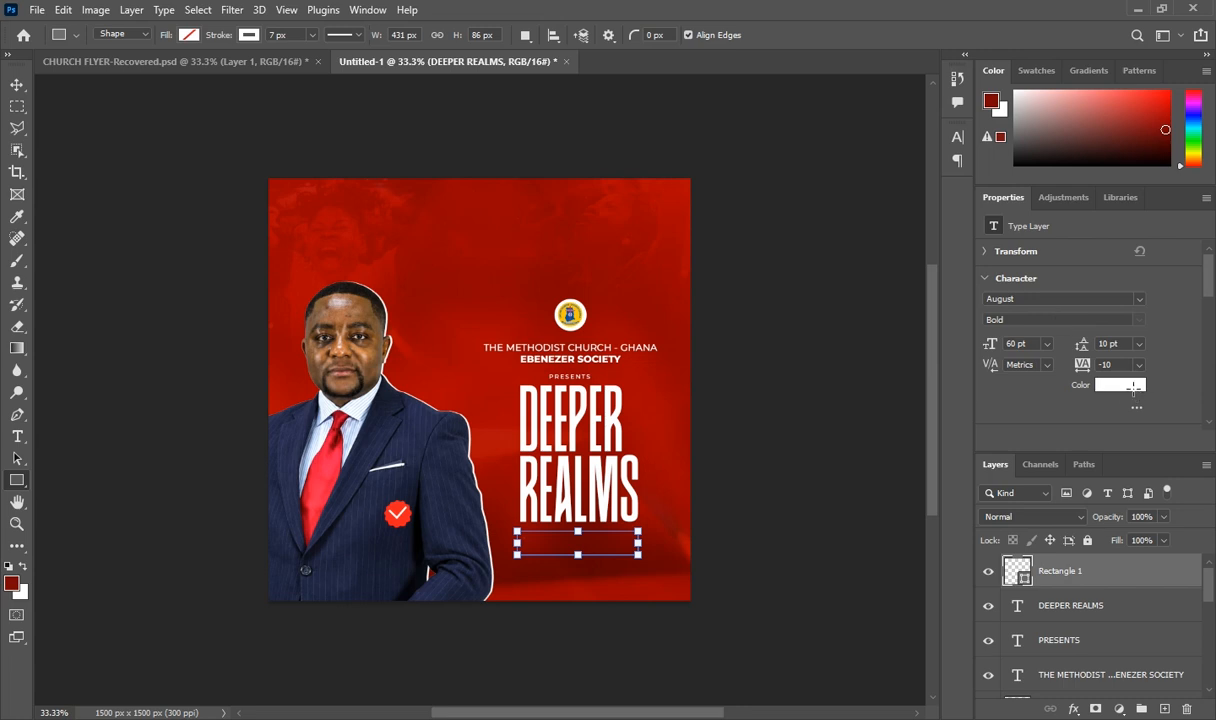
Remove the stroke from the rectangle beneath the title and fill it with white
{"action": "left_click", "coordinate": [248, 35]}
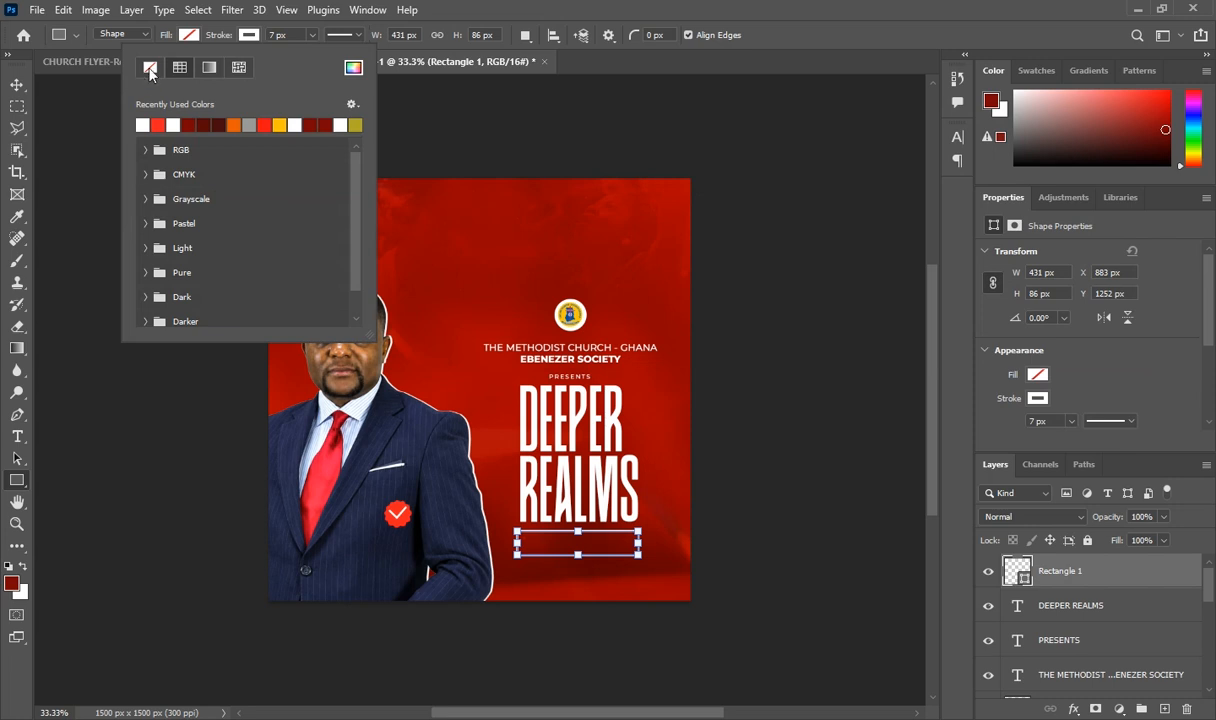
{"action": "left_click", "coordinate": [186, 35]}
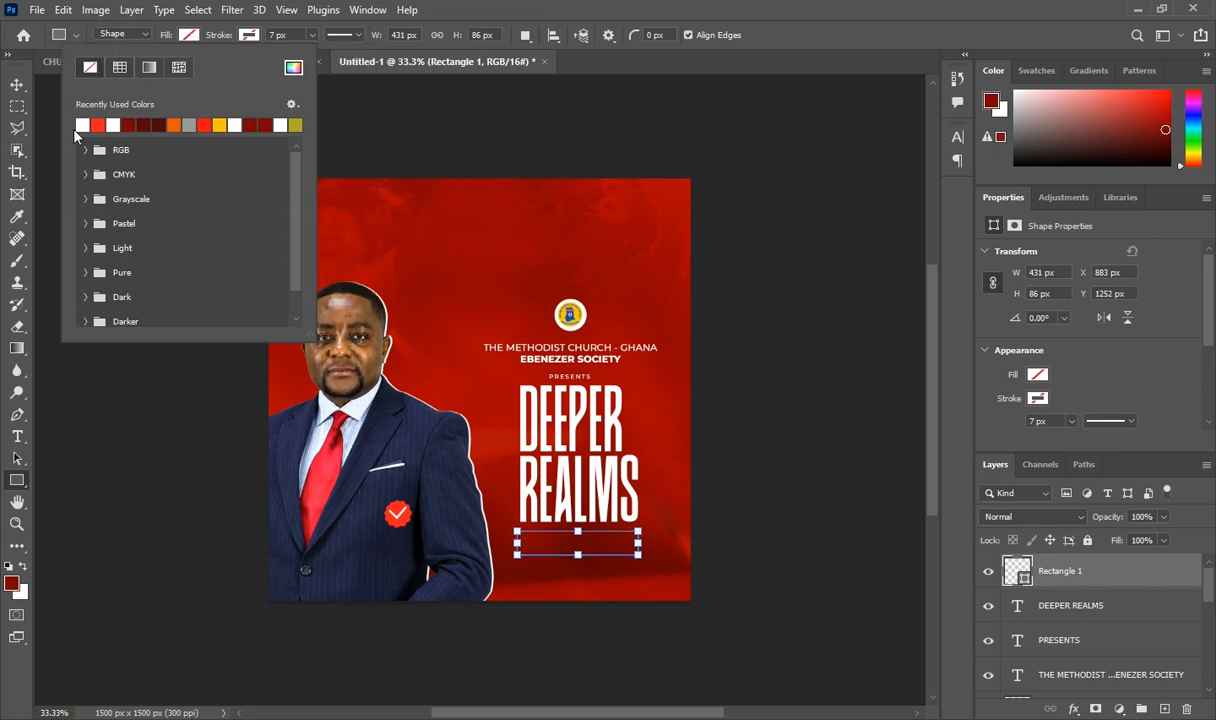
{"action": "left_click", "coordinate": [82, 124]}
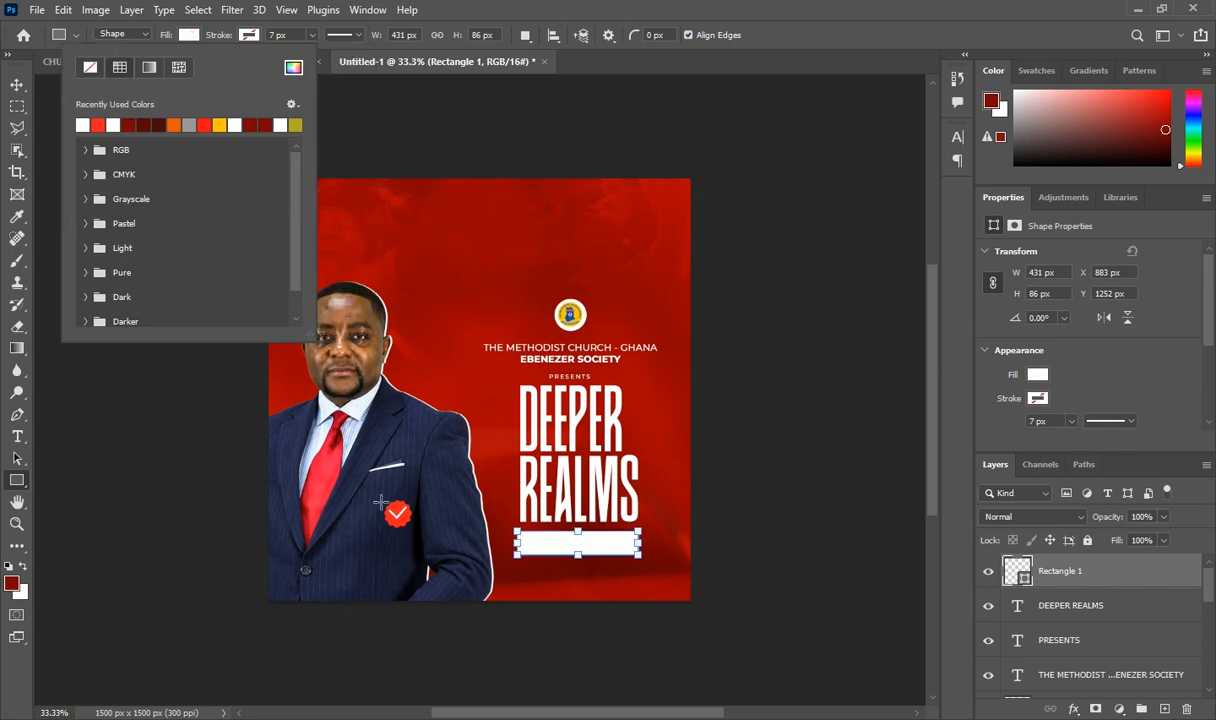
{"action": "left_click", "coordinate": [1051, 573]}
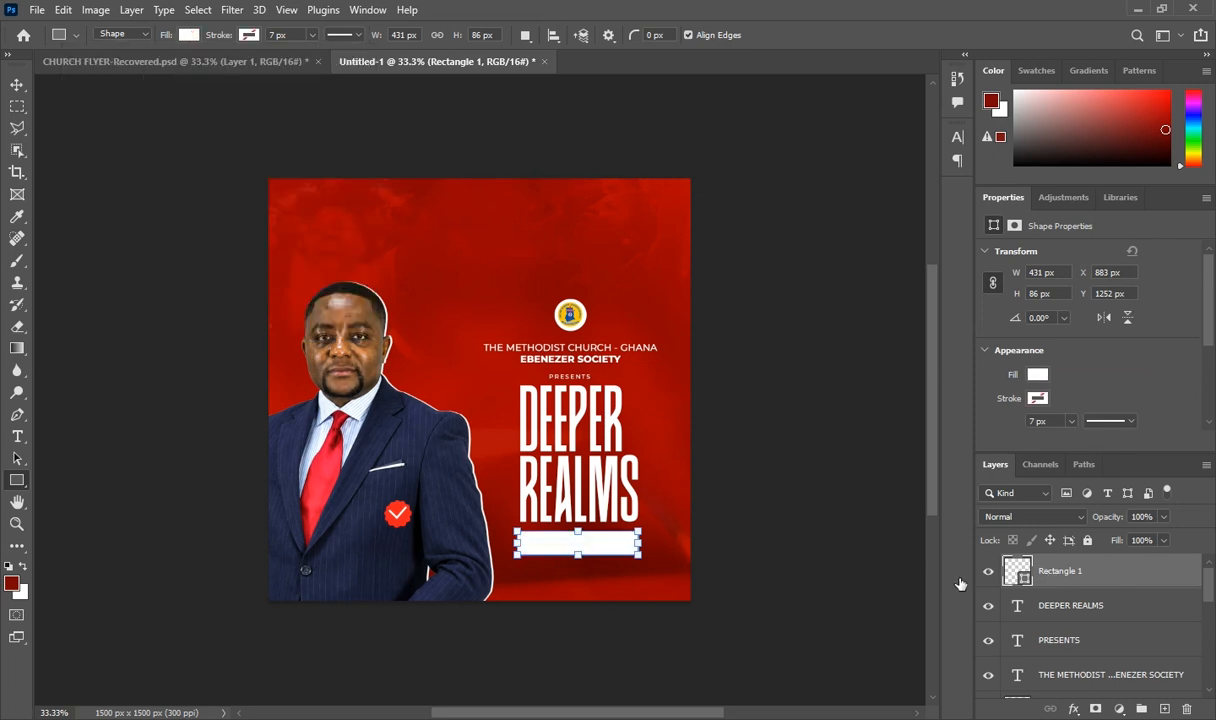
Move the white rectangle slightly so its left edge lines up with the "DEEPER REALMS" title
{"action": "left_click", "coordinate": [17, 85]}
{"action": "left_click_drag", "start_coordinate": [559, 551], "coordinate": [565, 542]}
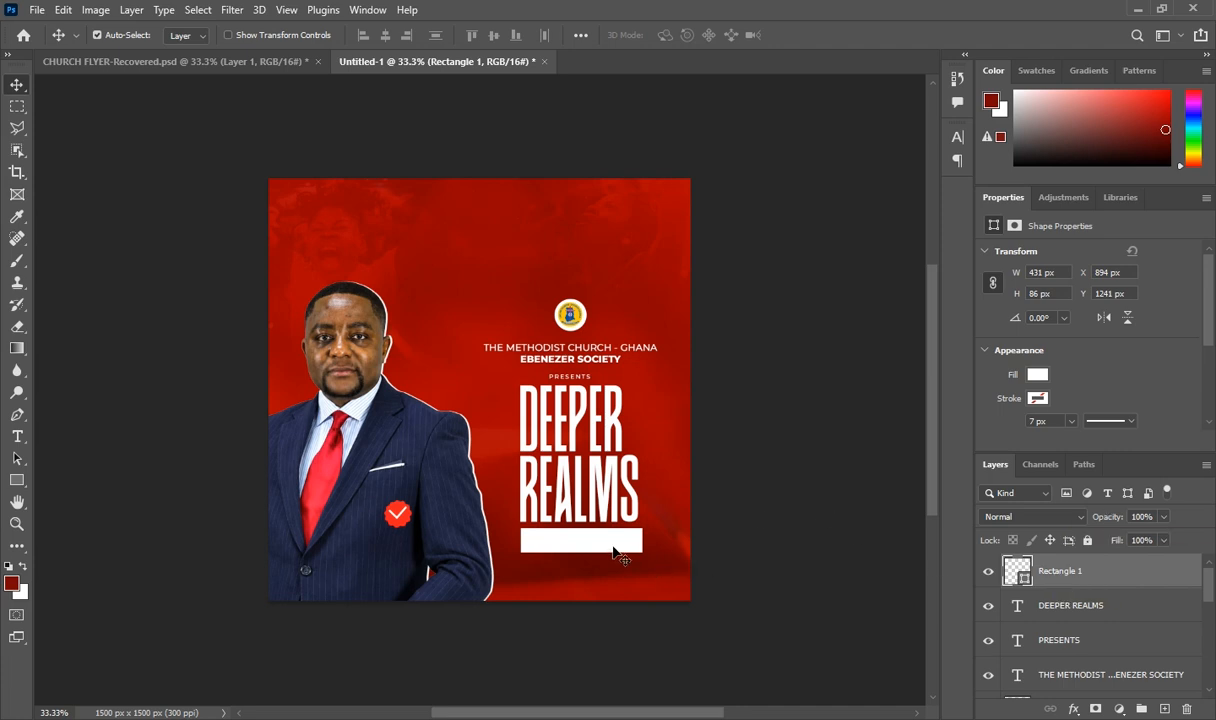
{"action": "left_click_drag", "start_coordinate": [611, 550], "coordinate": [616, 548]}
Add the text "IN THE SPIRIT" on a new layer below the white bar, in Montserrat Bold at 12 pt
{"action": "left_click", "coordinate": [1165, 709]}
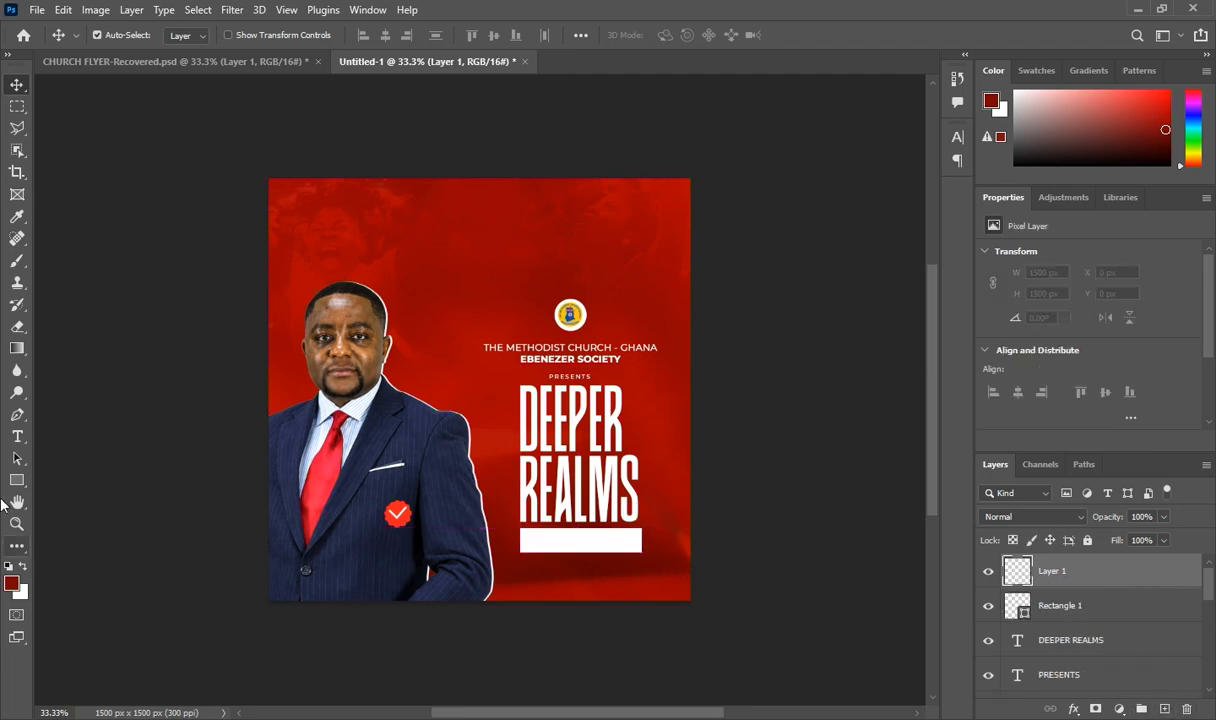
{"action": "left_click", "coordinate": [14, 438]}
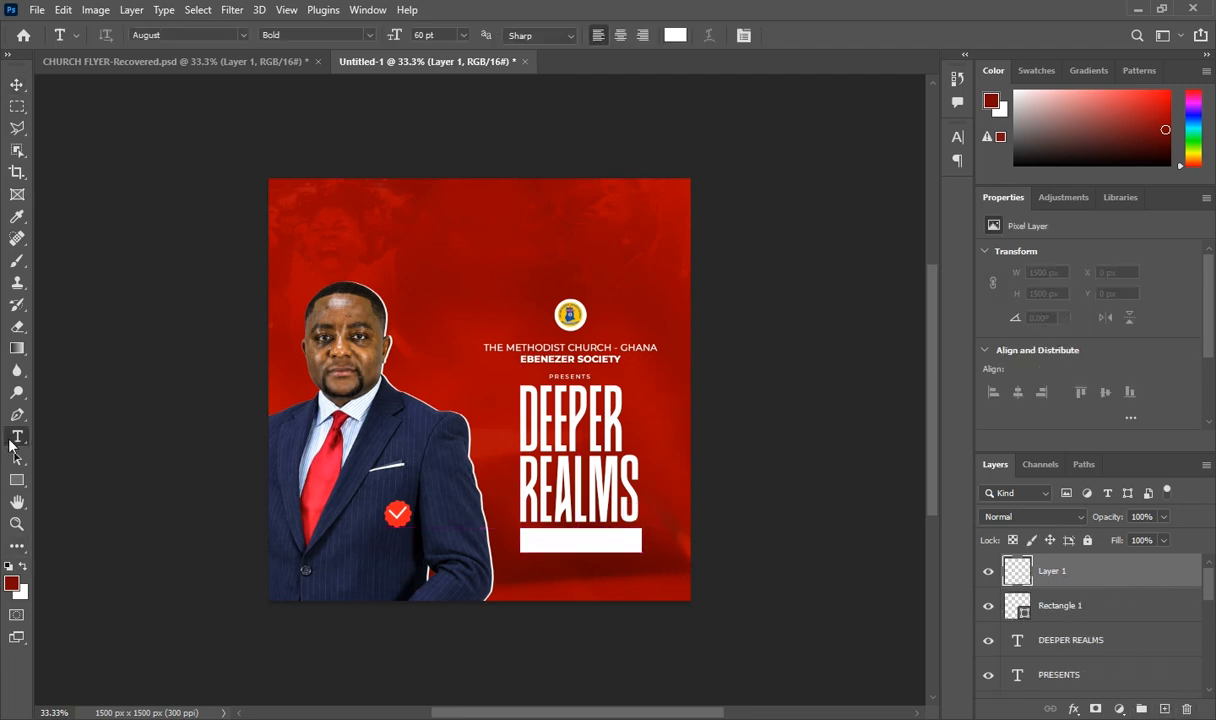
{"action": "left_click", "coordinate": [541, 575]}
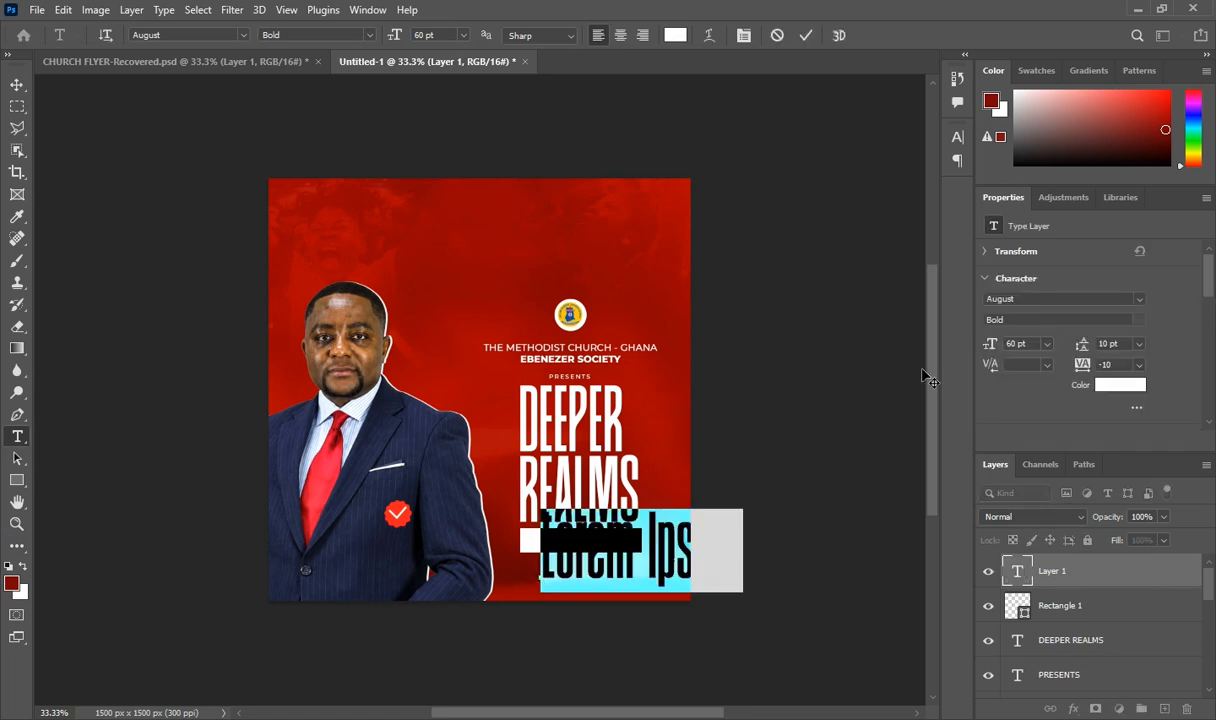
{"action": "left_click", "coordinate": [1139, 299]}
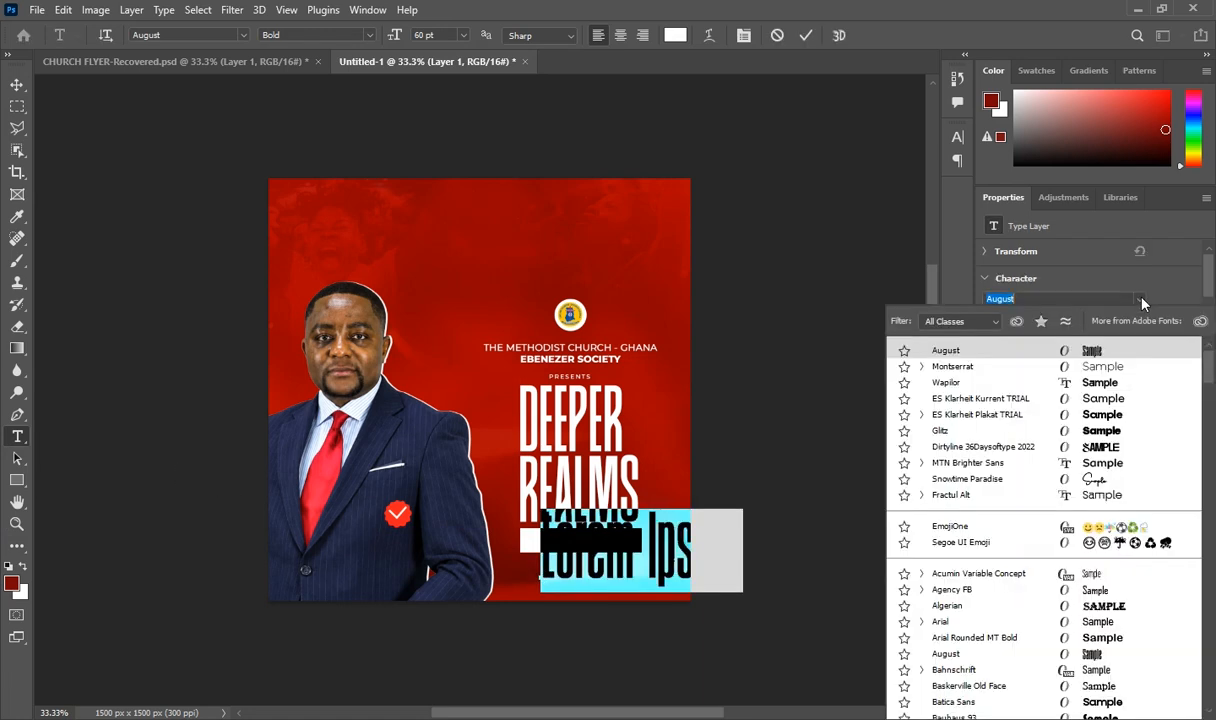
{"action": "left_click", "coordinate": [951, 367]}
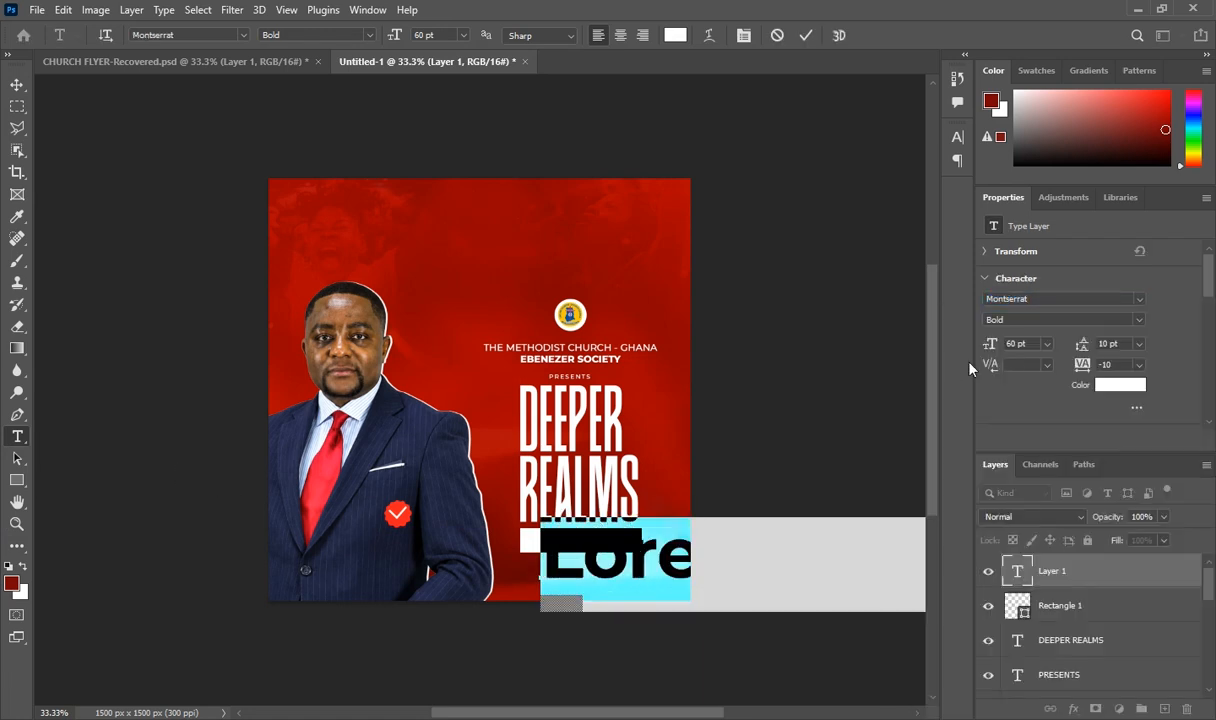
{"action": "left_click", "coordinate": [1047, 344]}
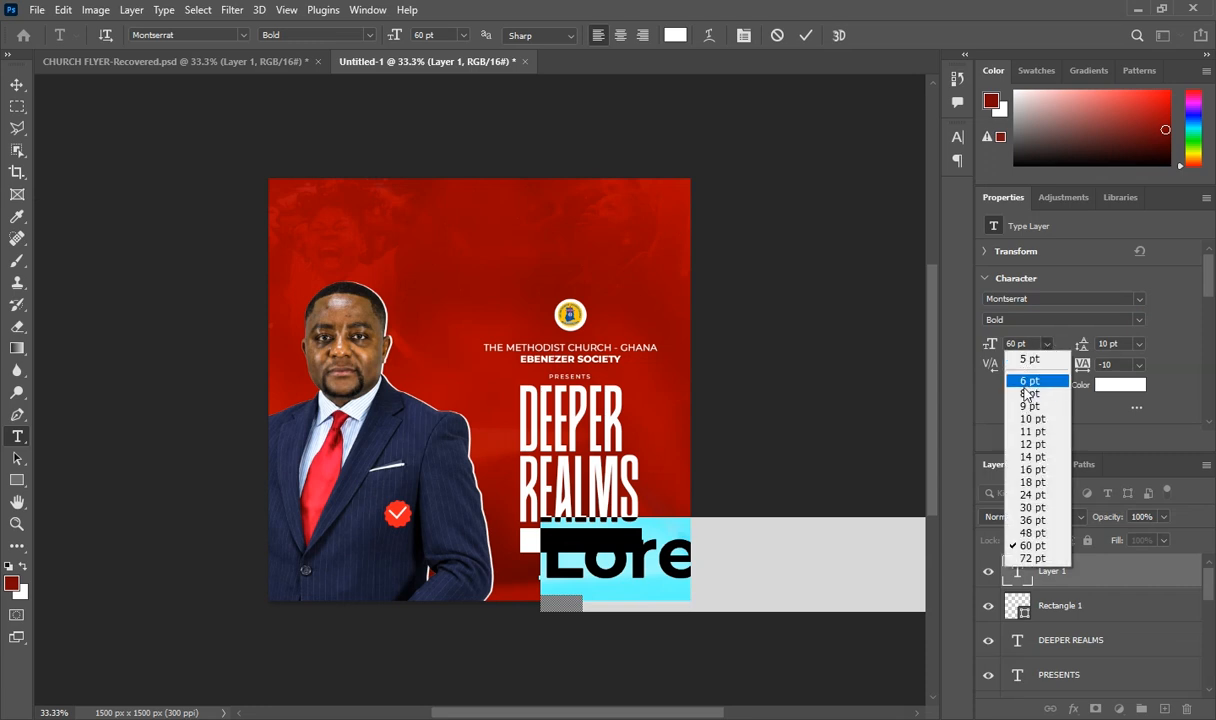
{"action": "left_click", "coordinate": [1033, 445]}
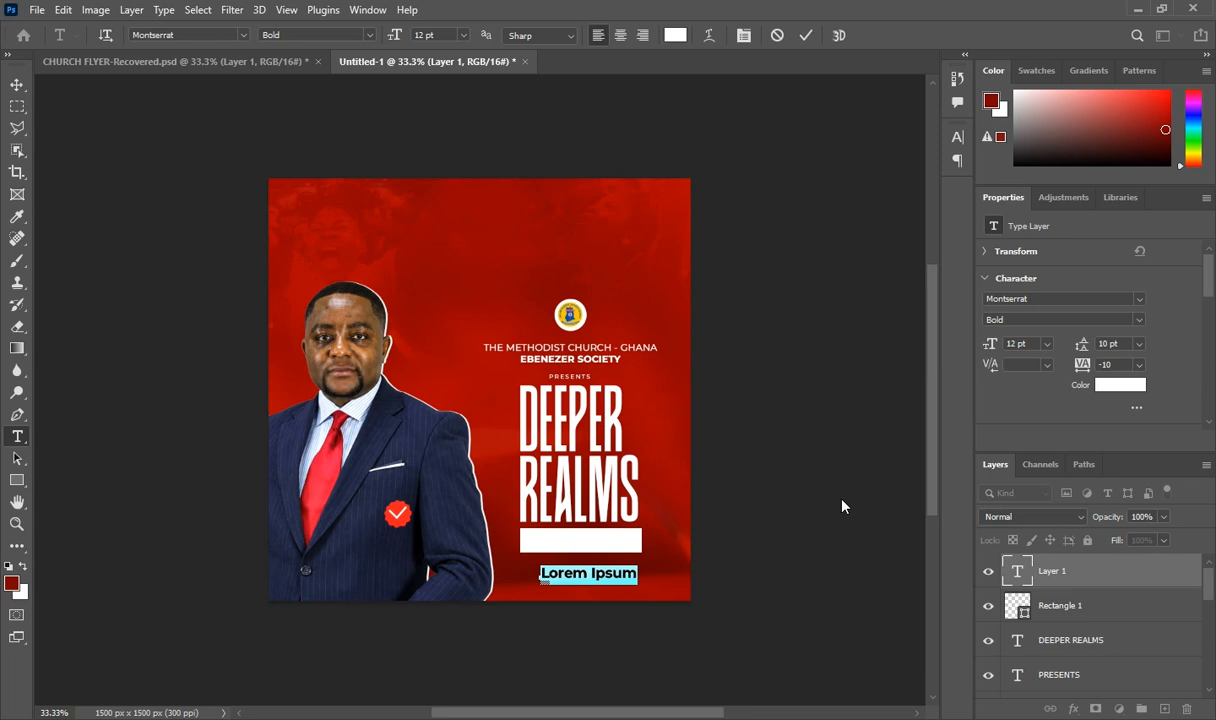
{"action": "key", "text": "BackSpace"}
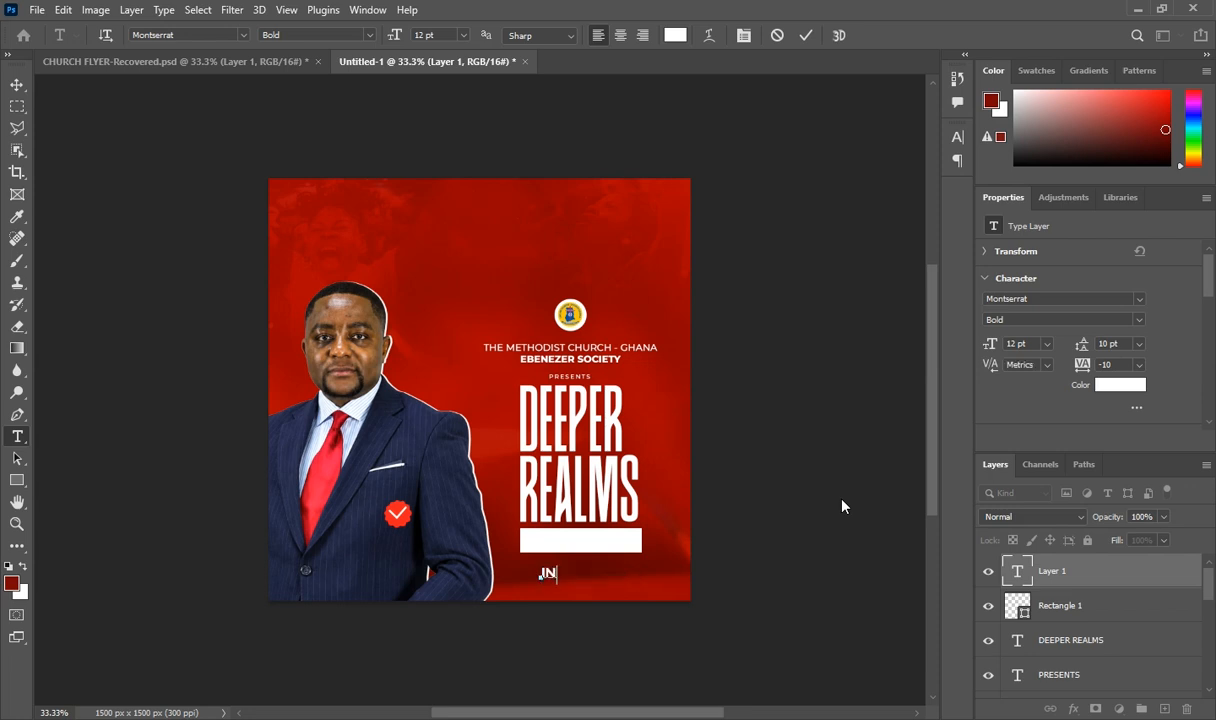
{"action": "type", "text": "IN THE SPIRIT"}
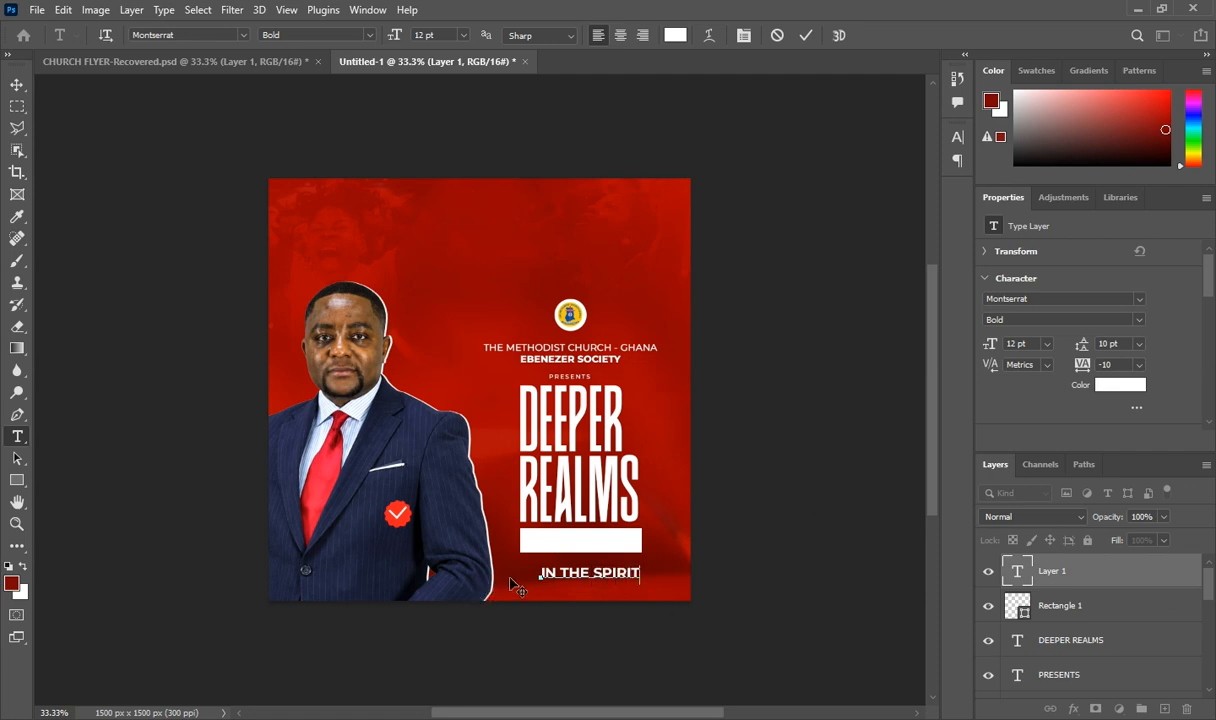
Color "IN THE SPIRIT" dark red sampled from the flyer and center the text inside the white bar
{"action": "left_click_drag", "start_coordinate": [541, 573], "coordinate": [654, 565]}
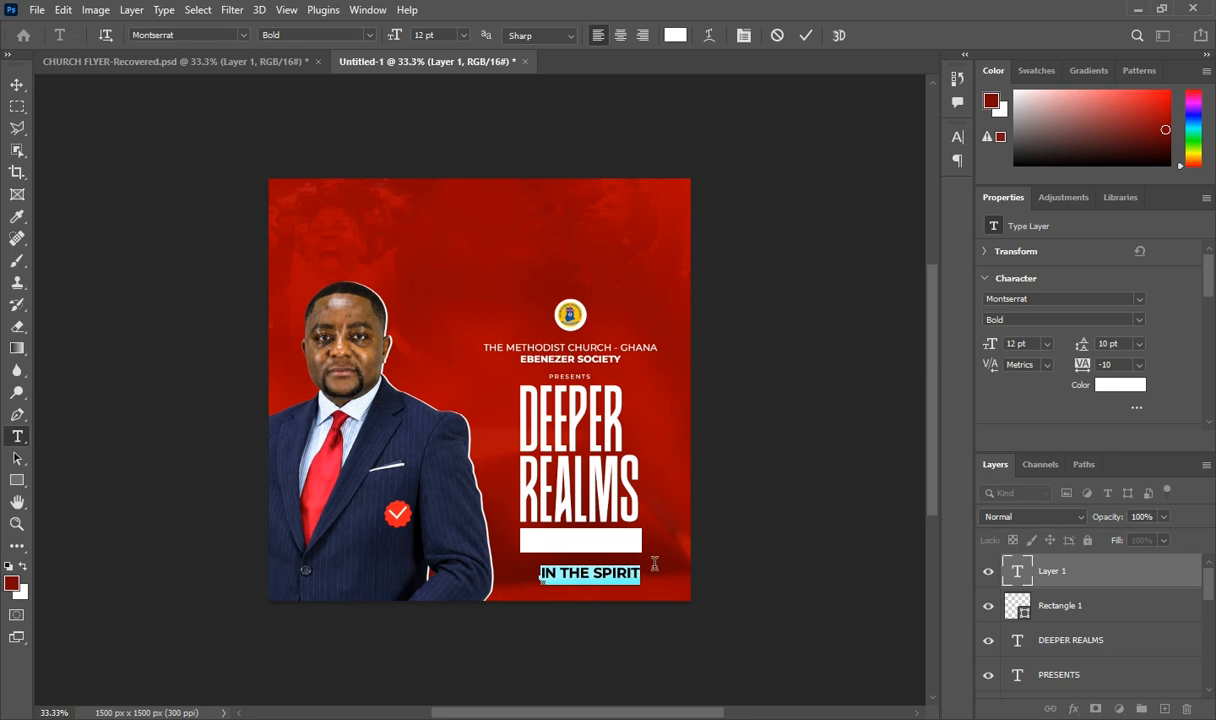
{"action": "left_click", "coordinate": [1112, 386]}
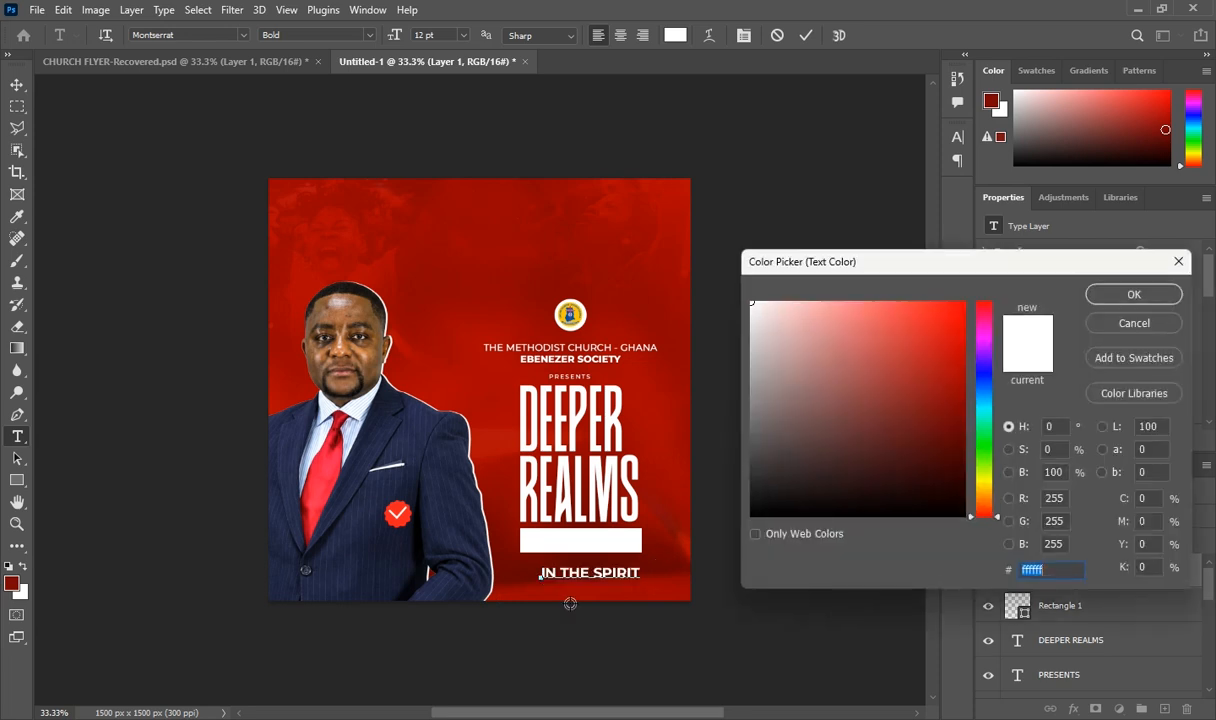
{"action": "left_click", "coordinate": [483, 550]}
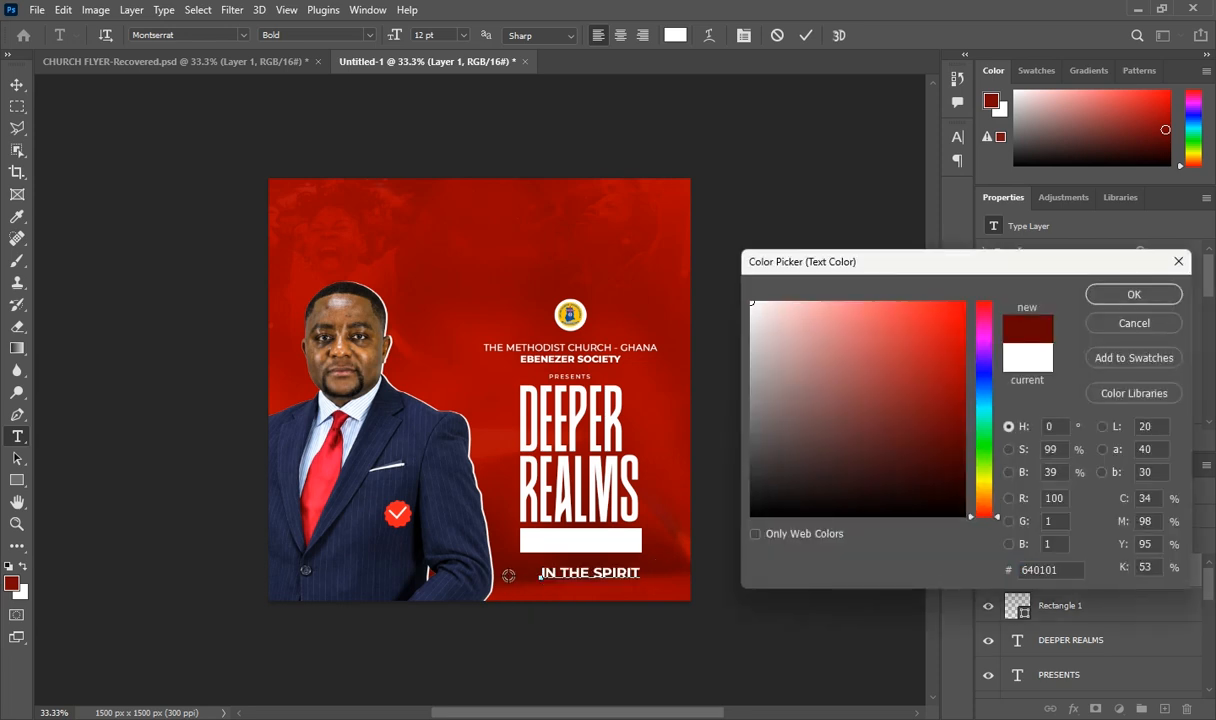
{"action": "left_click", "coordinate": [1133, 295]}
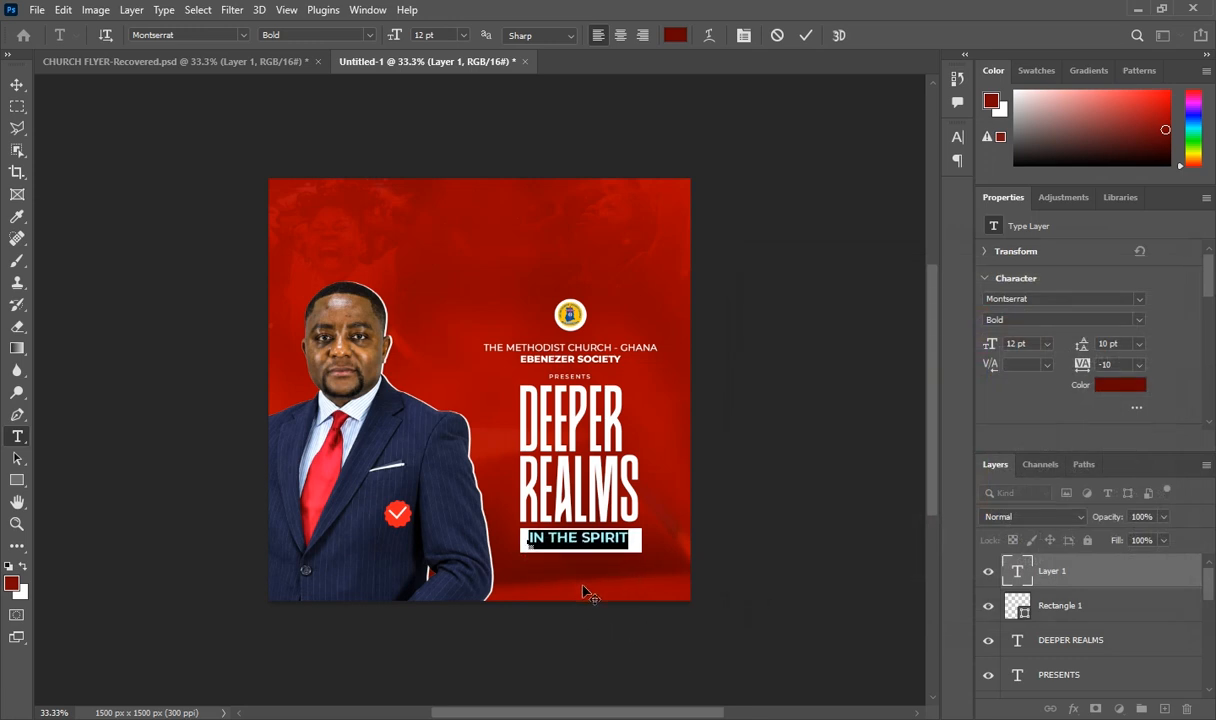
{"action": "left_click_drag", "start_coordinate": [582, 585], "coordinate": [582, 587]}
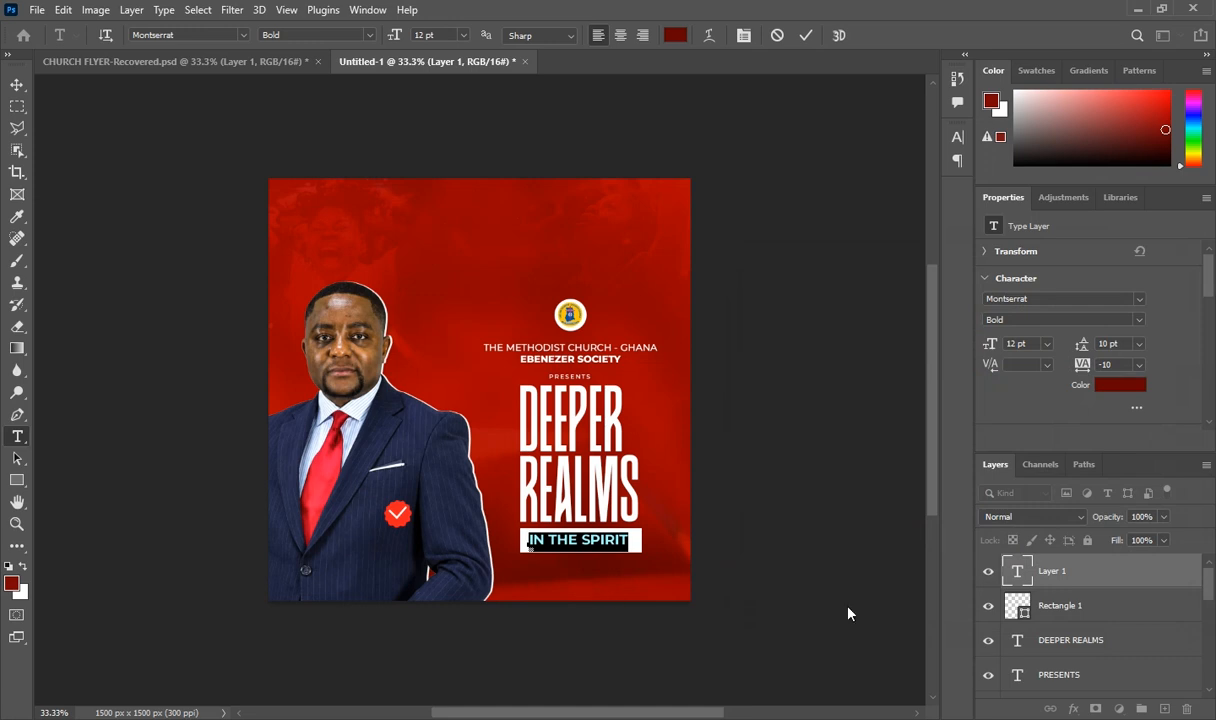
{"action": "left_click", "coordinate": [1059, 574]}
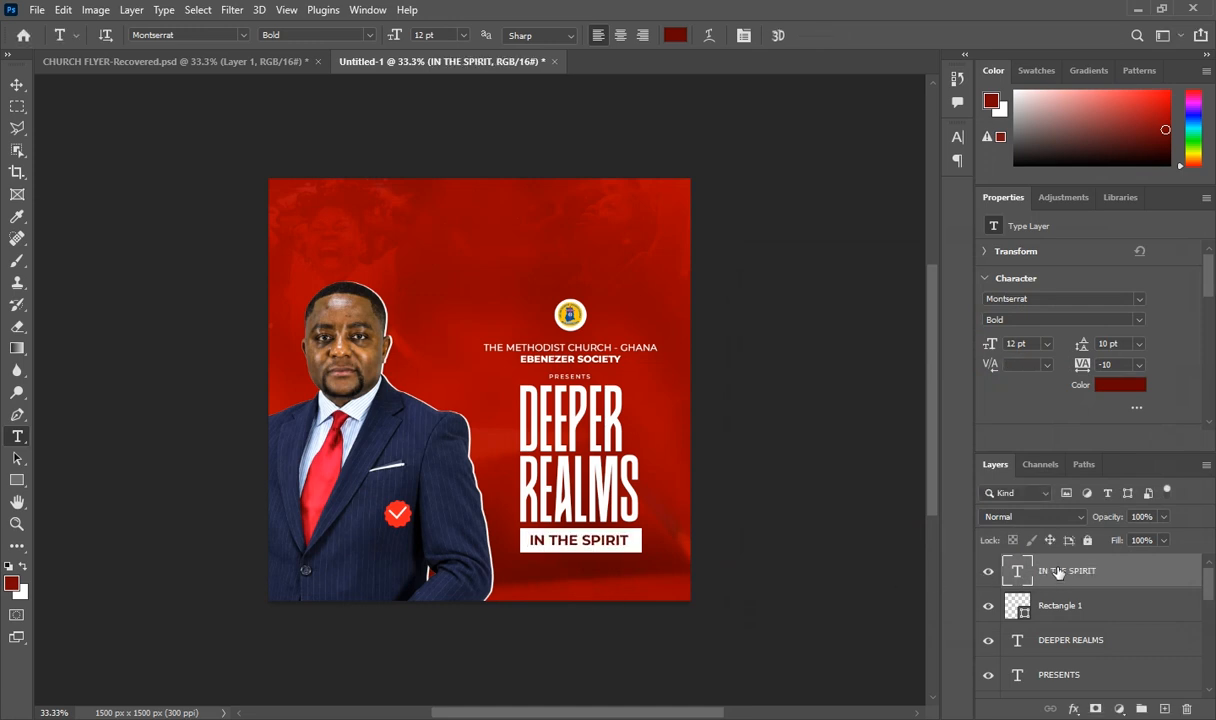
Copy the formatted date line "TUE. 30TH SEPT. 2026" from CHURCH FLYER-Recovered.psd
{"action": "left_click", "coordinate": [191, 52]}
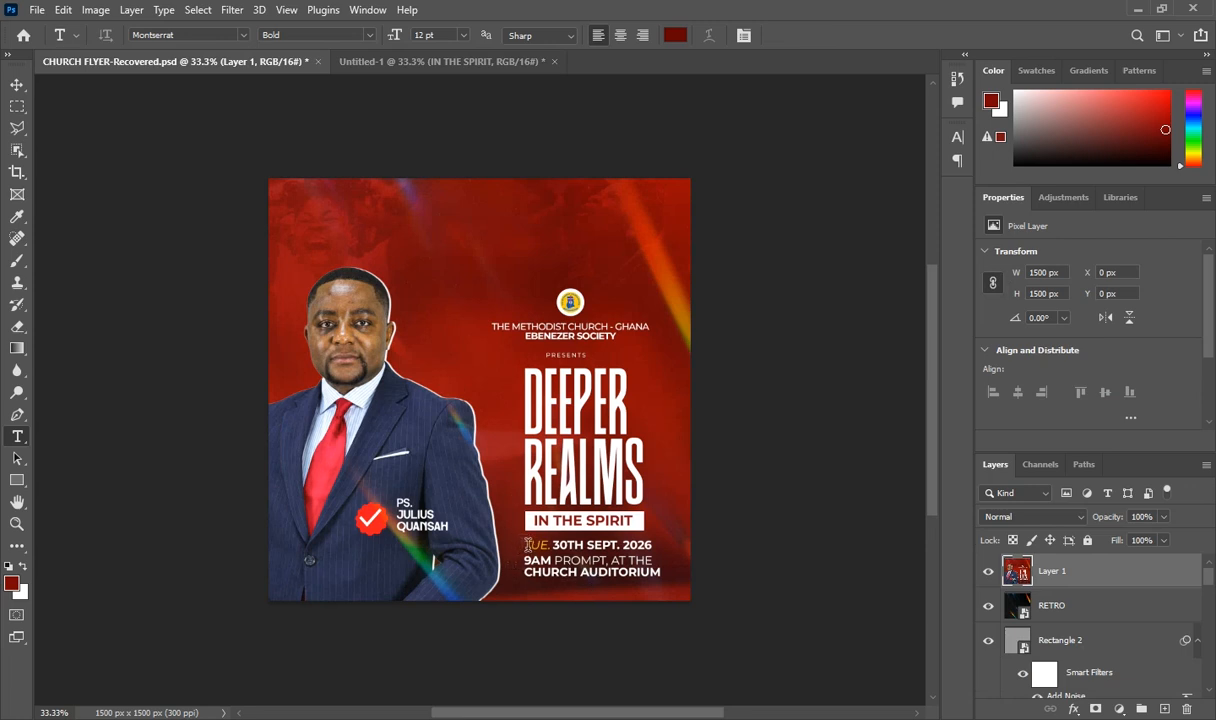
{"action": "left_click", "coordinate": [528, 544]}
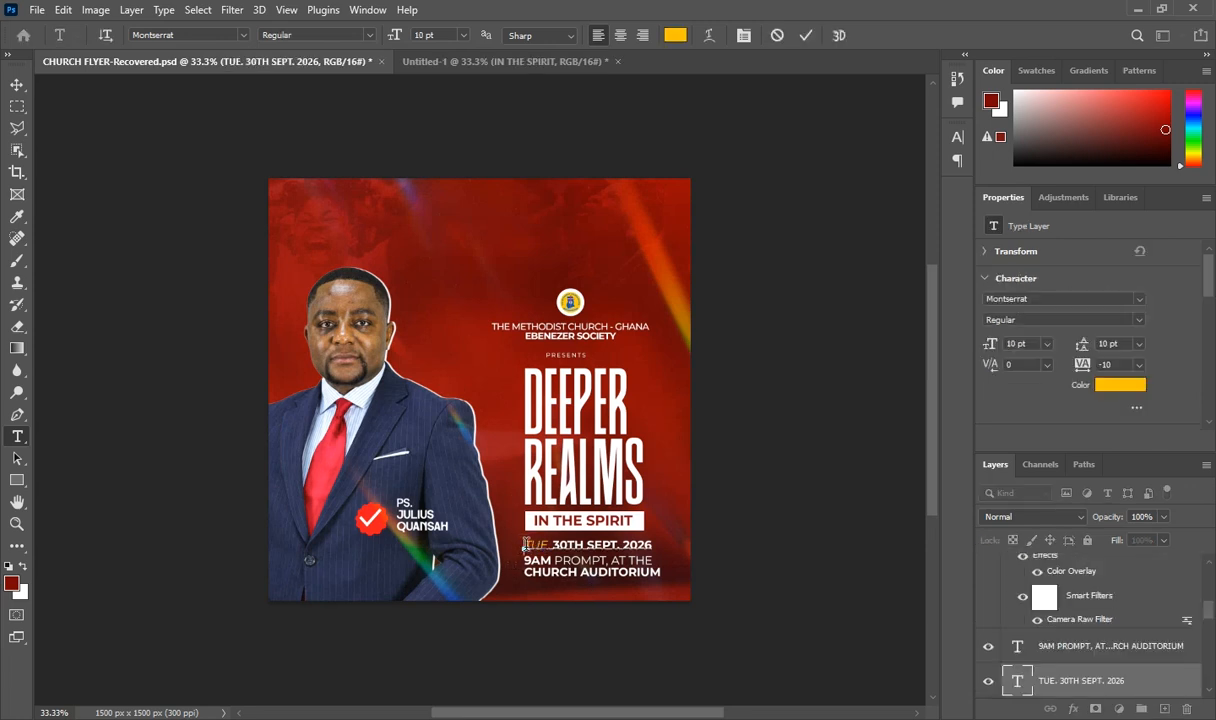
{"action": "left_click_drag", "start_coordinate": [525, 544], "coordinate": [679, 590]}
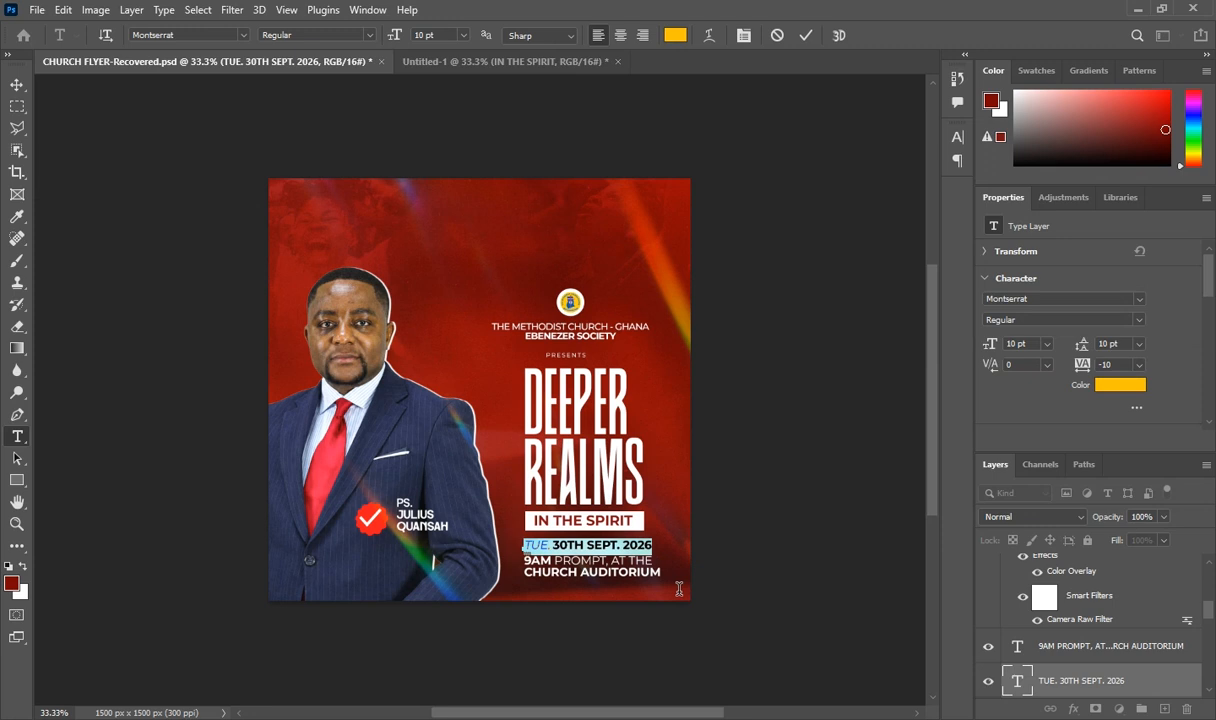
{"action": "left_click", "coordinate": [1020, 676]}
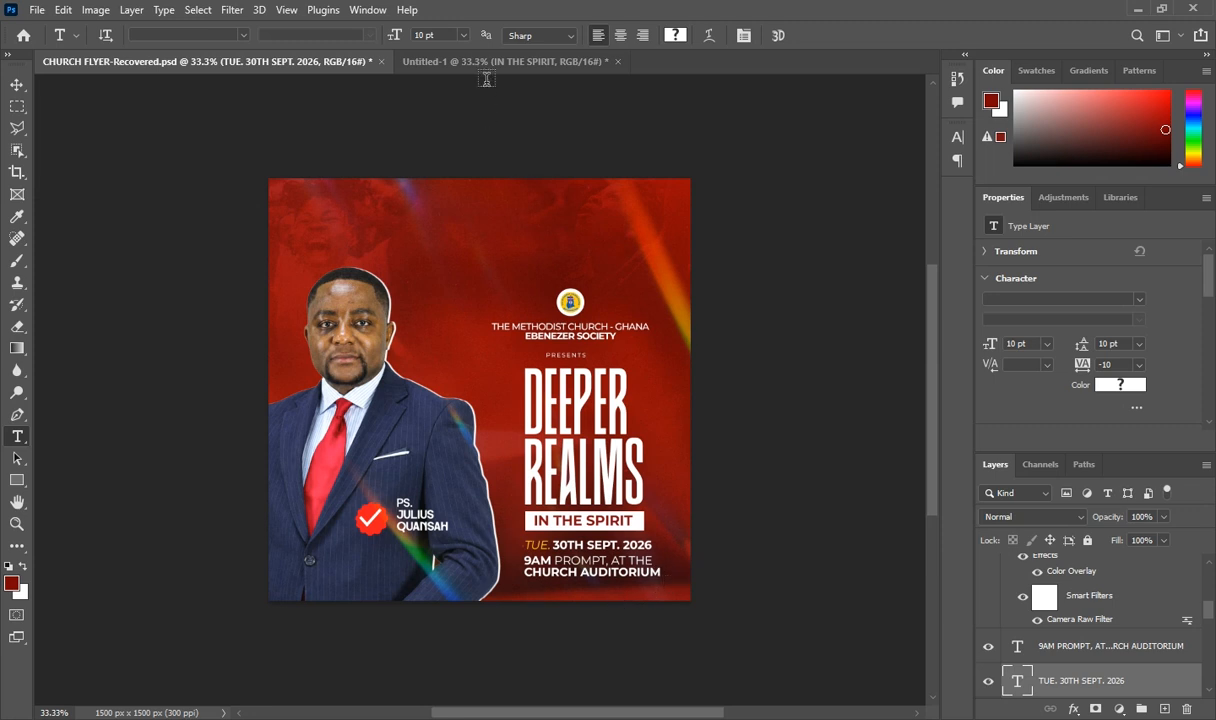
{"action": "key", "text": "Return"}
{"action": "key", "text": "ctrl+c"}
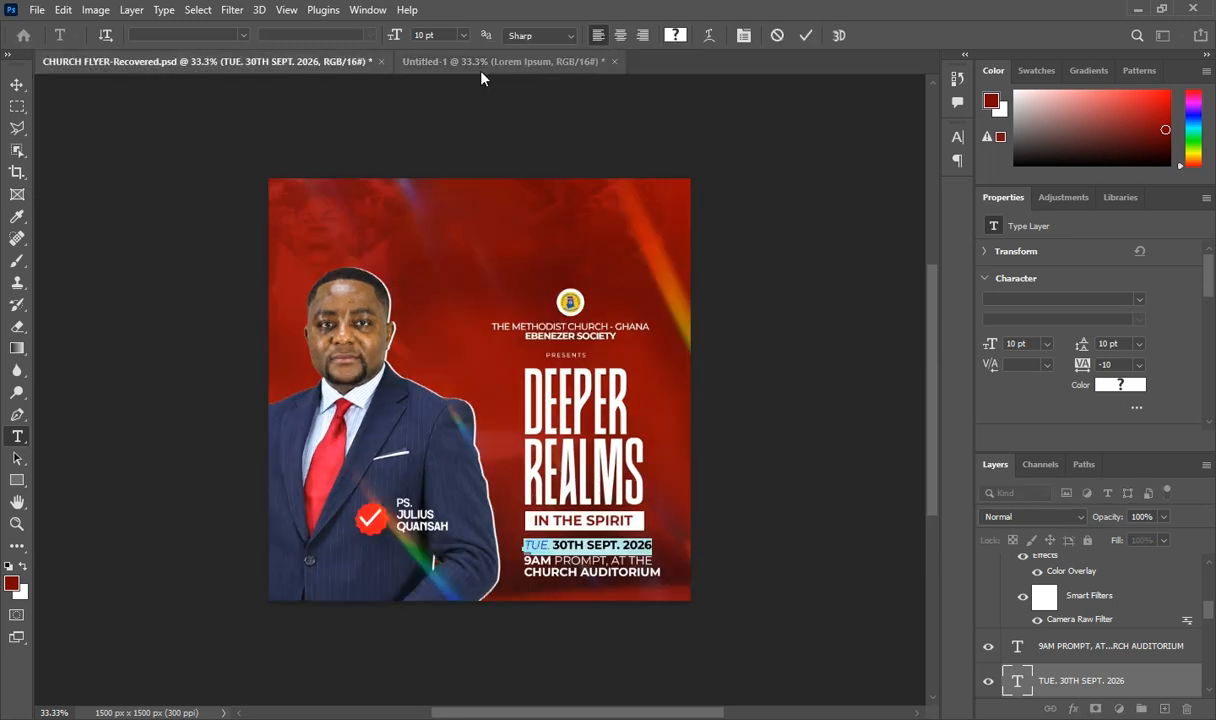
Paste the date line into a new text layer in Untitled-1 and position it just below the white bar
{"action": "left_click", "coordinate": [482, 64]}
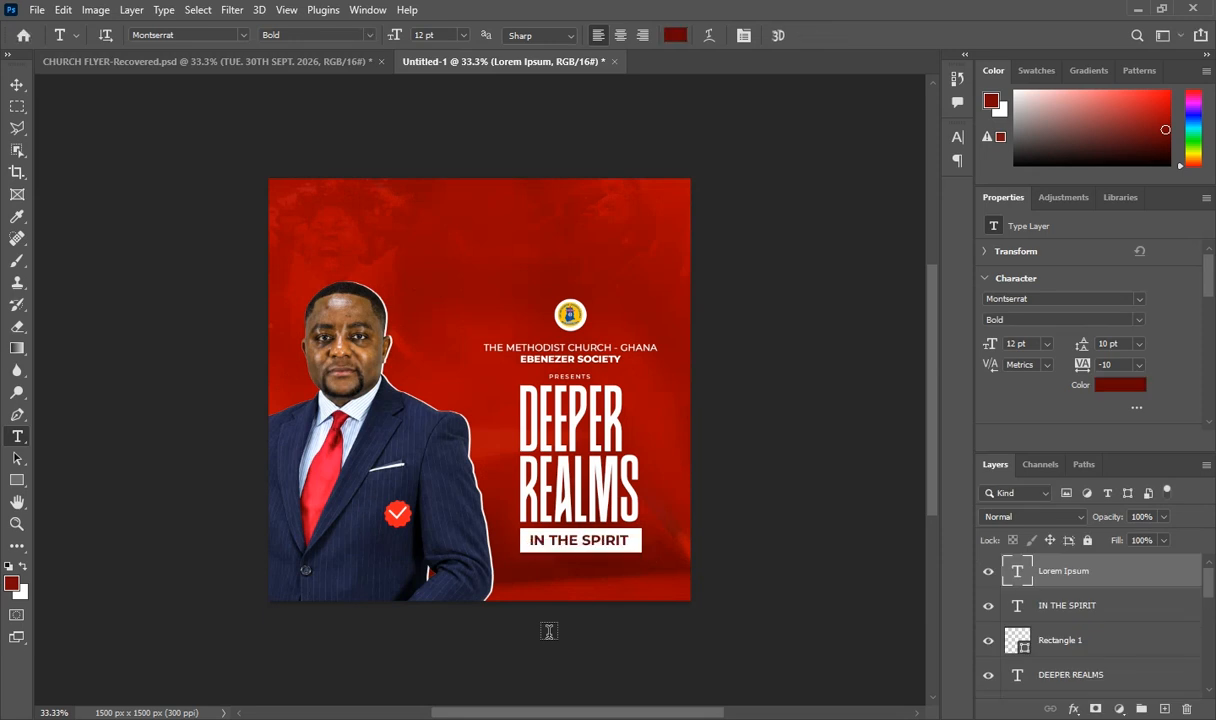
{"action": "left_click", "coordinate": [534, 571]}
{"action": "key", "text": "ctrl+a"}
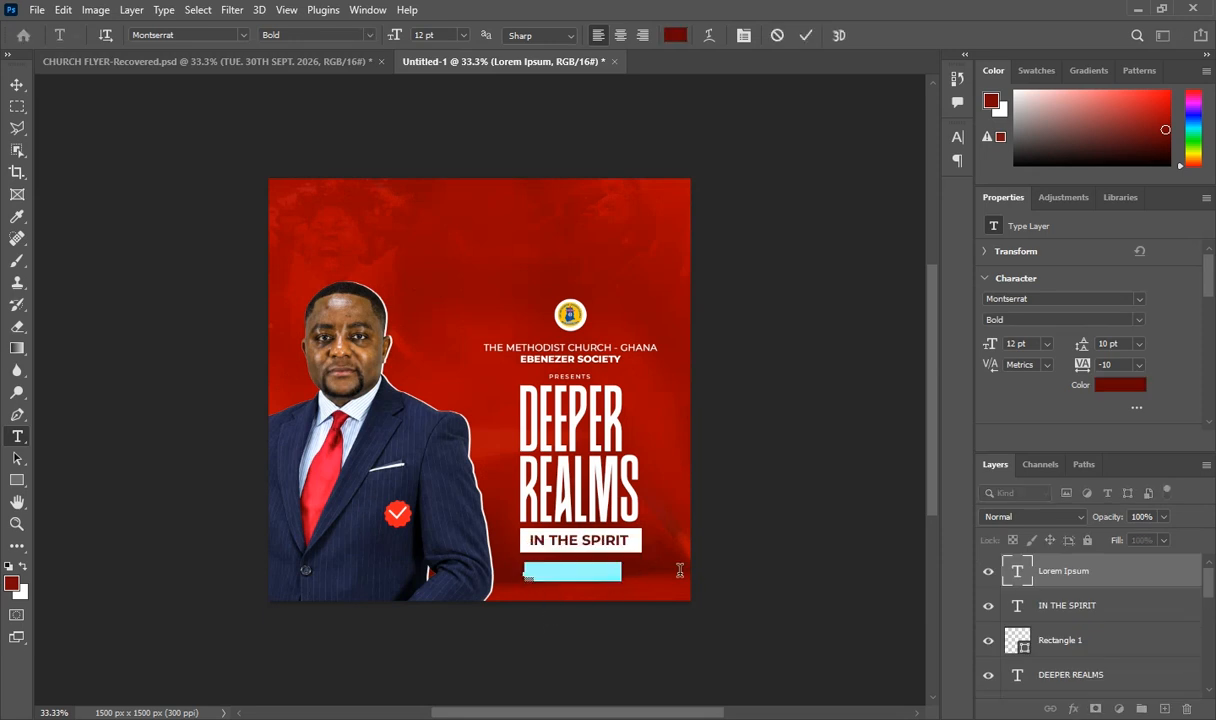
{"action": "key", "text": "ctrl+v"}
{"action": "left_click_drag", "start_coordinate": [592, 596], "coordinate": [586, 589]}
{"action": "left_click", "coordinate": [1110, 584]}
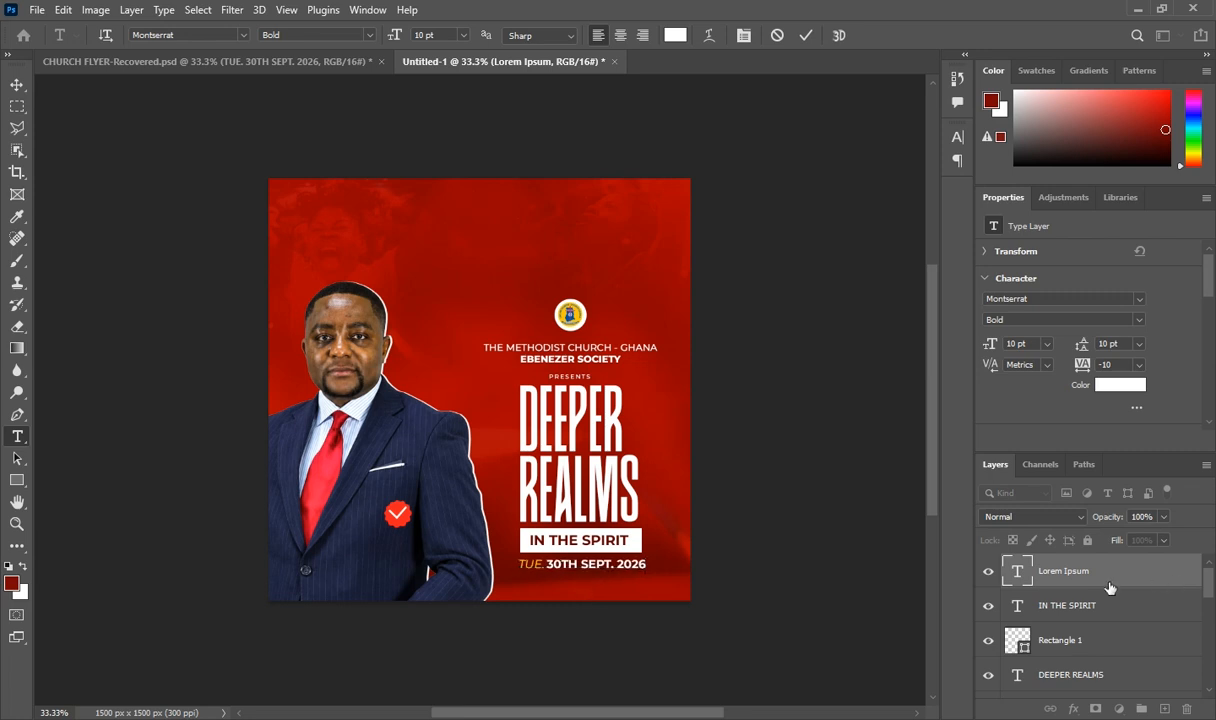
Start a text layer below the date and copy "9AM PROMPT, AT THE CHURCH AUDITORIUM" from CHURCH FLYER-Recovered.psd for it
{"action": "left_click", "coordinate": [529, 591]}
{"action": "left_click", "coordinate": [238, 60]}
{"action": "left_click_drag", "start_coordinate": [526, 562], "coordinate": [662, 575]}
{"action": "key", "text": "ctrl+c"}
{"action": "right_click", "coordinate": [600, 570]}
{"action": "left_click", "coordinate": [630, 284]}
{"action": "left_click", "coordinate": [606, 62]}
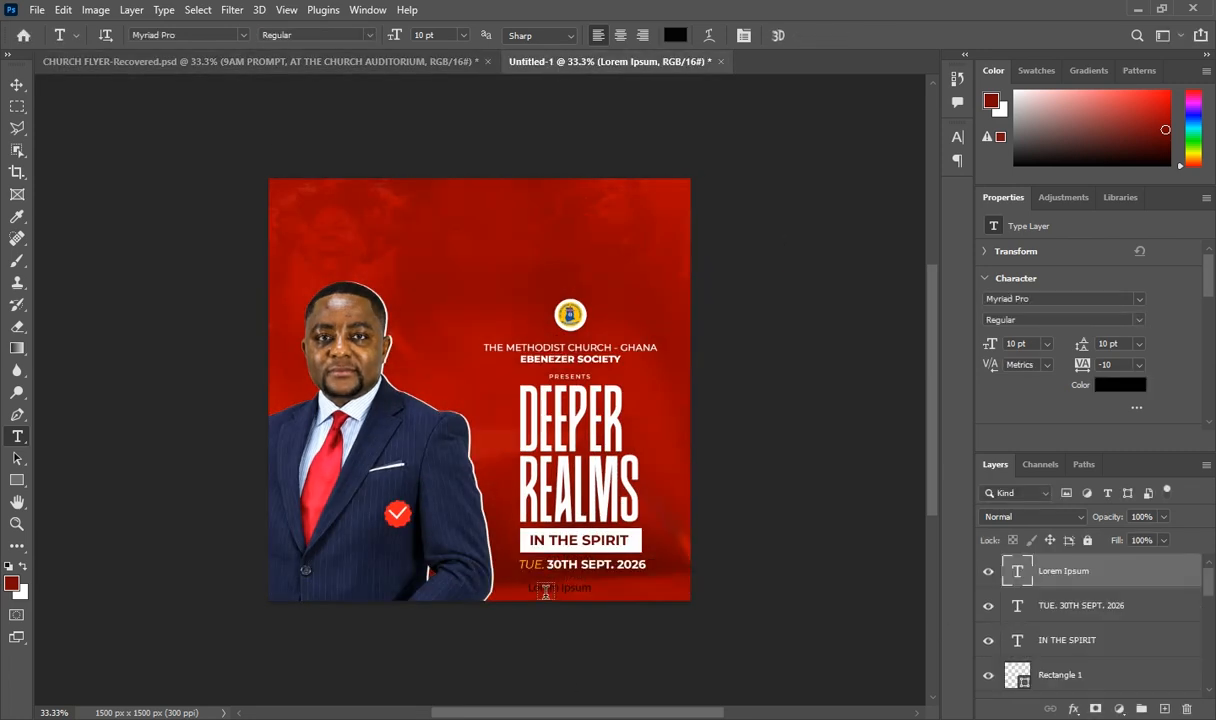
Replace the placeholder with the copied time and venue text, and adjust the date and venue lines beneath the white bar
{"action": "left_click_drag", "start_coordinate": [530, 588], "coordinate": [595, 588]}
{"action": "key", "text": "ctrl+v"}
{"action": "left_click", "coordinate": [572, 626]}
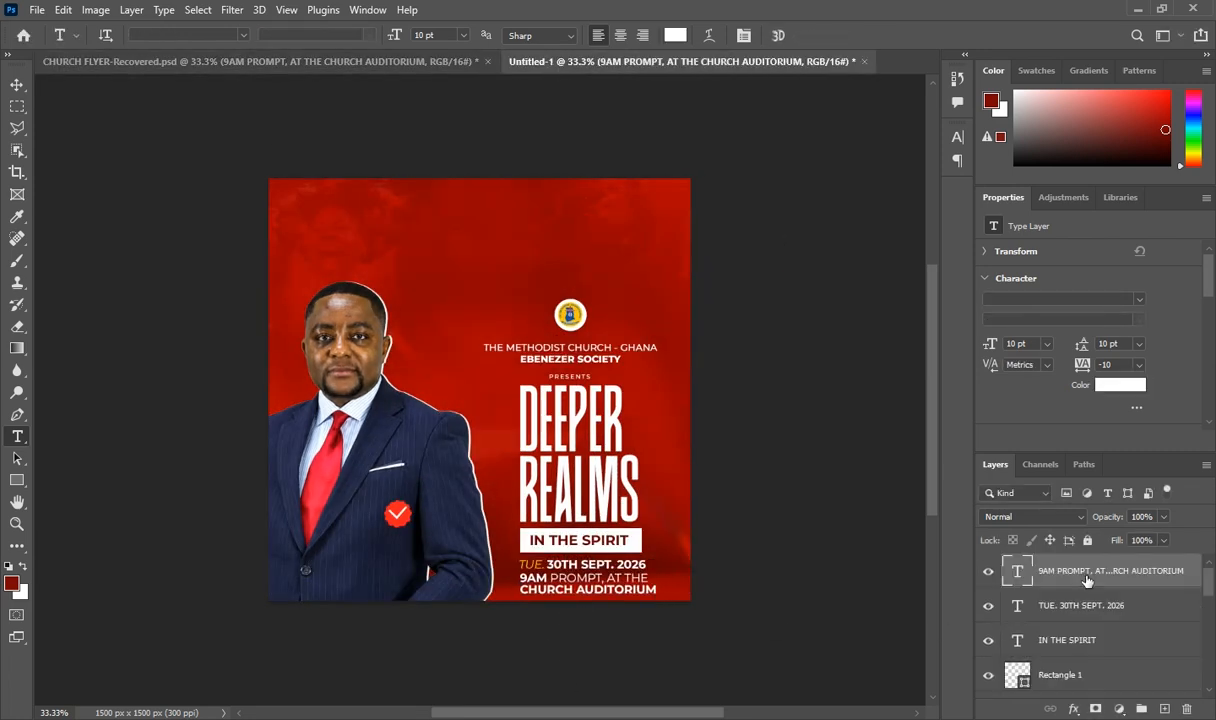
{"action": "left_click", "coordinate": [522, 564]}
{"action": "left_click", "coordinate": [569, 619]}
{"action": "key", "text": "v"}
{"action": "left_click_drag", "start_coordinate": [547, 590], "coordinate": [543, 591]}
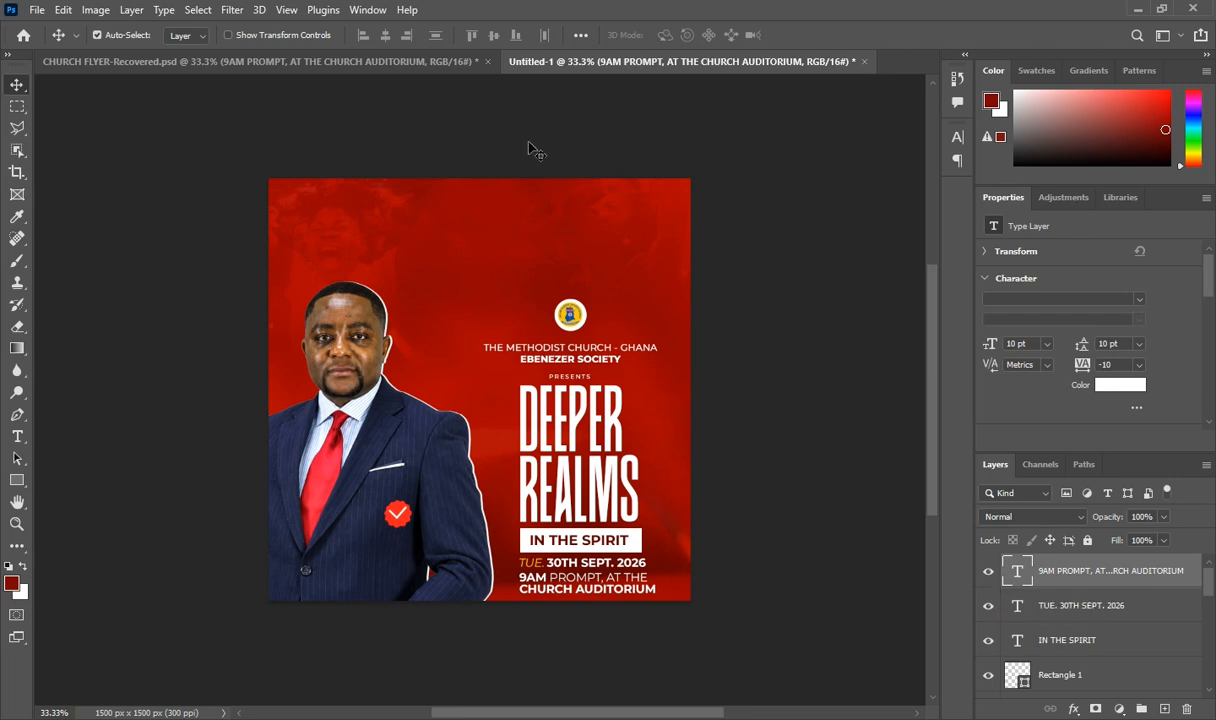
{"action": "left_click", "coordinate": [368, 10]}
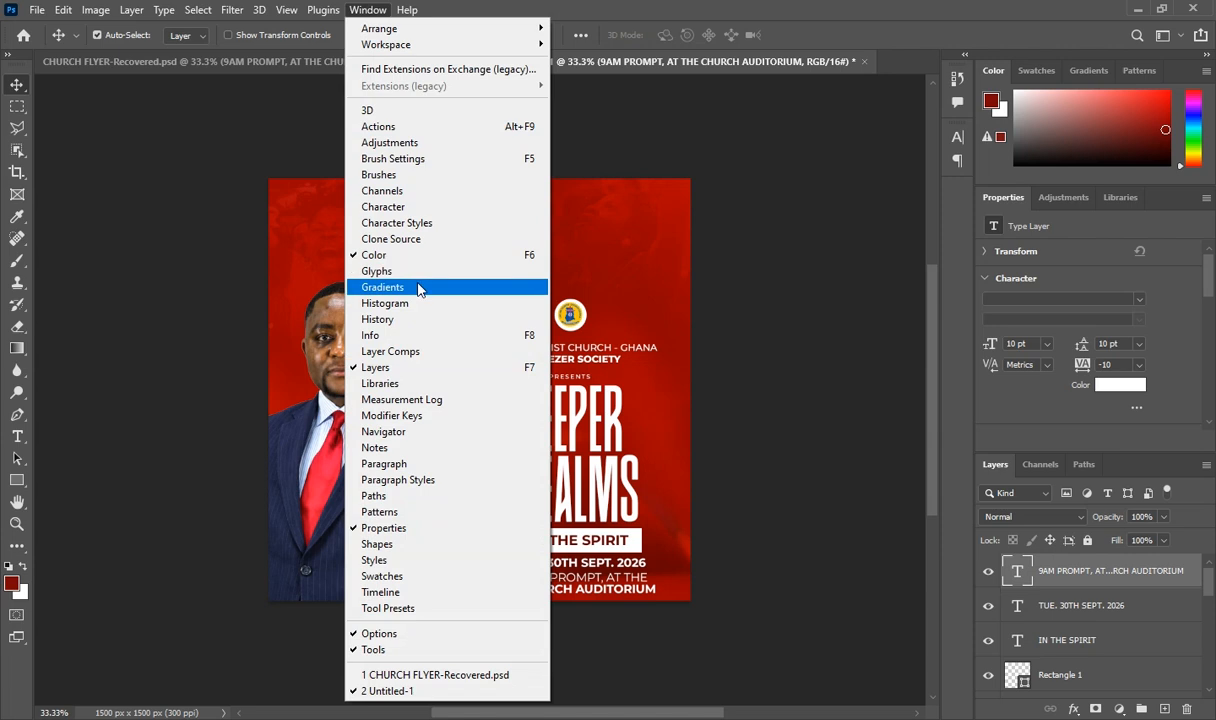
{"action": "left_click", "coordinate": [377, 208]}
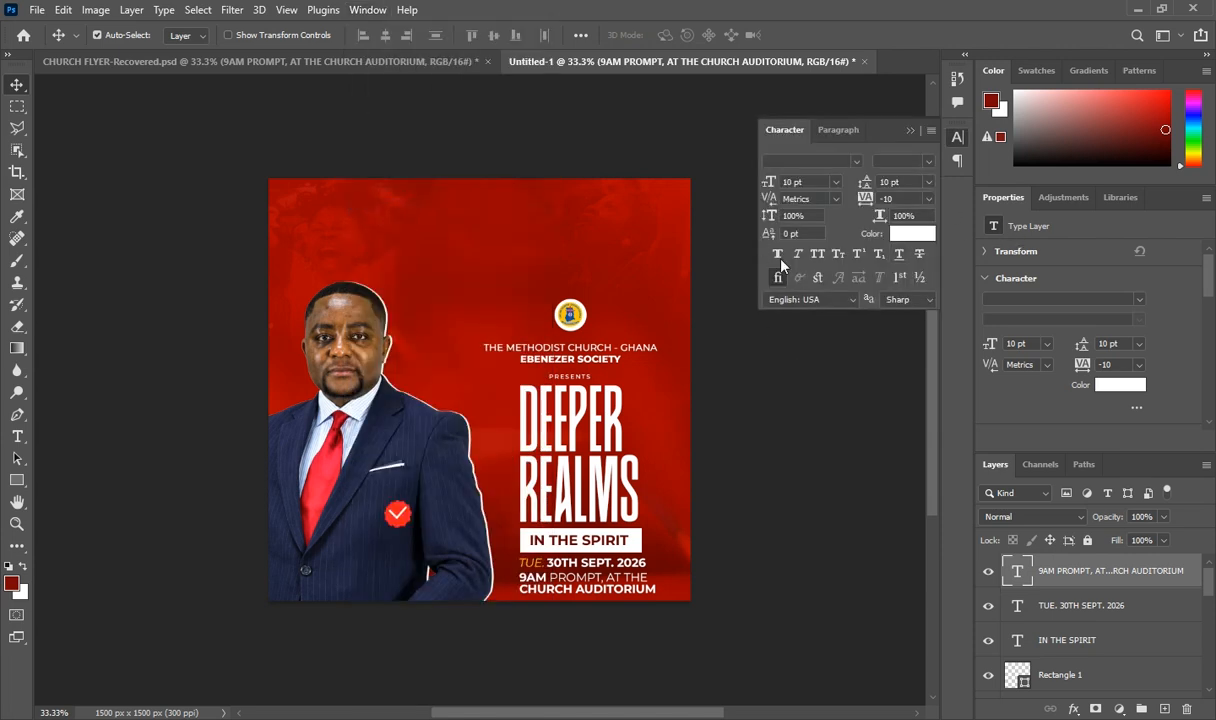
{"action": "left_click", "coordinate": [911, 130]}
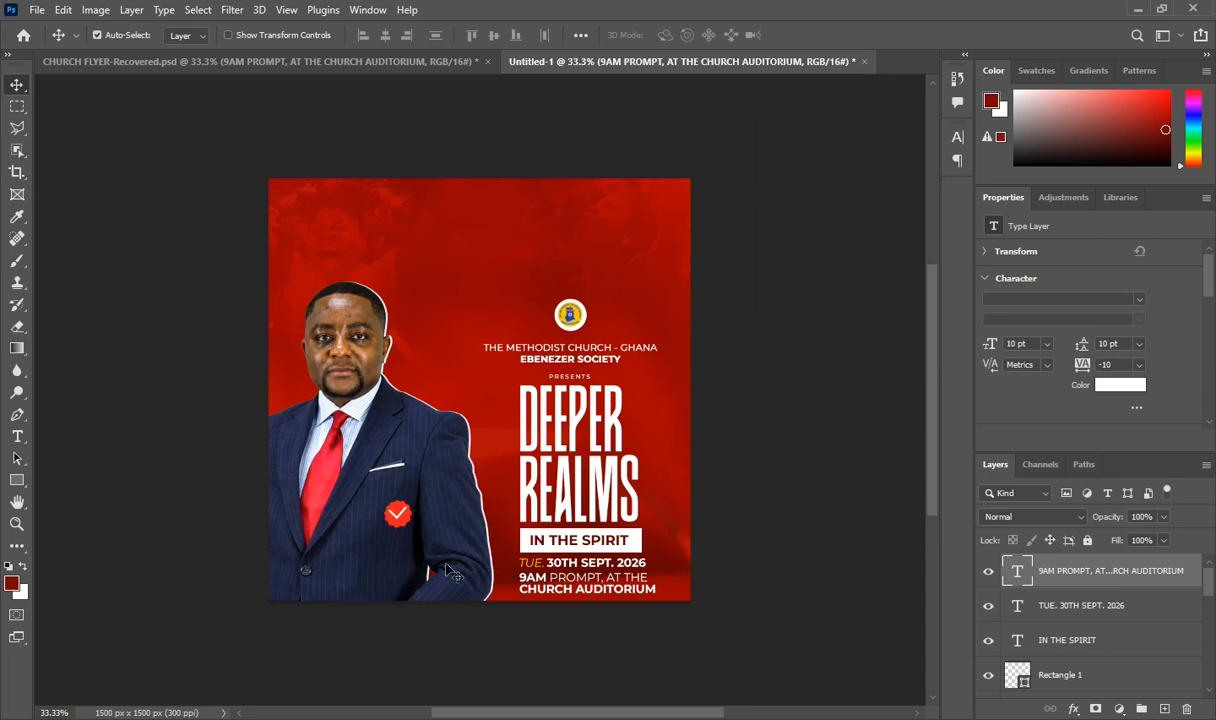
Start a text layer beside the red verification tick and copy the pastor's name text from CHURCH FLYER-Recovered.psd for it
{"action": "left_click", "coordinate": [18, 436]}
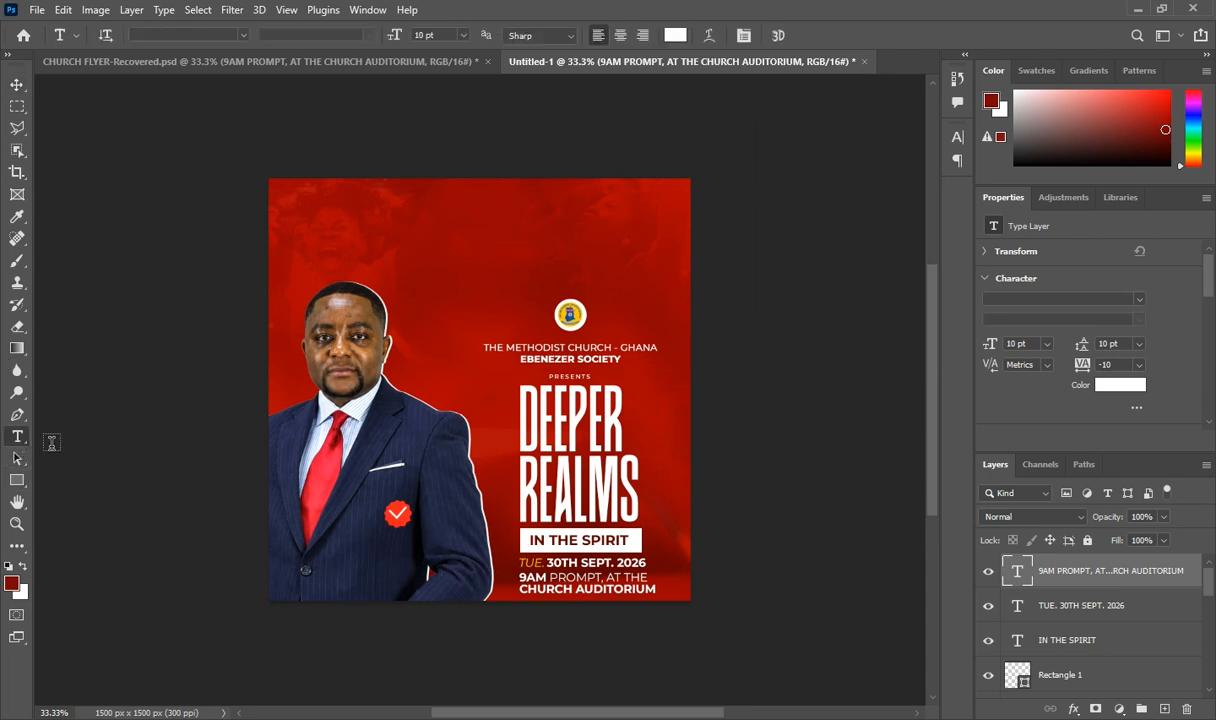
{"action": "left_click", "coordinate": [421, 519]}
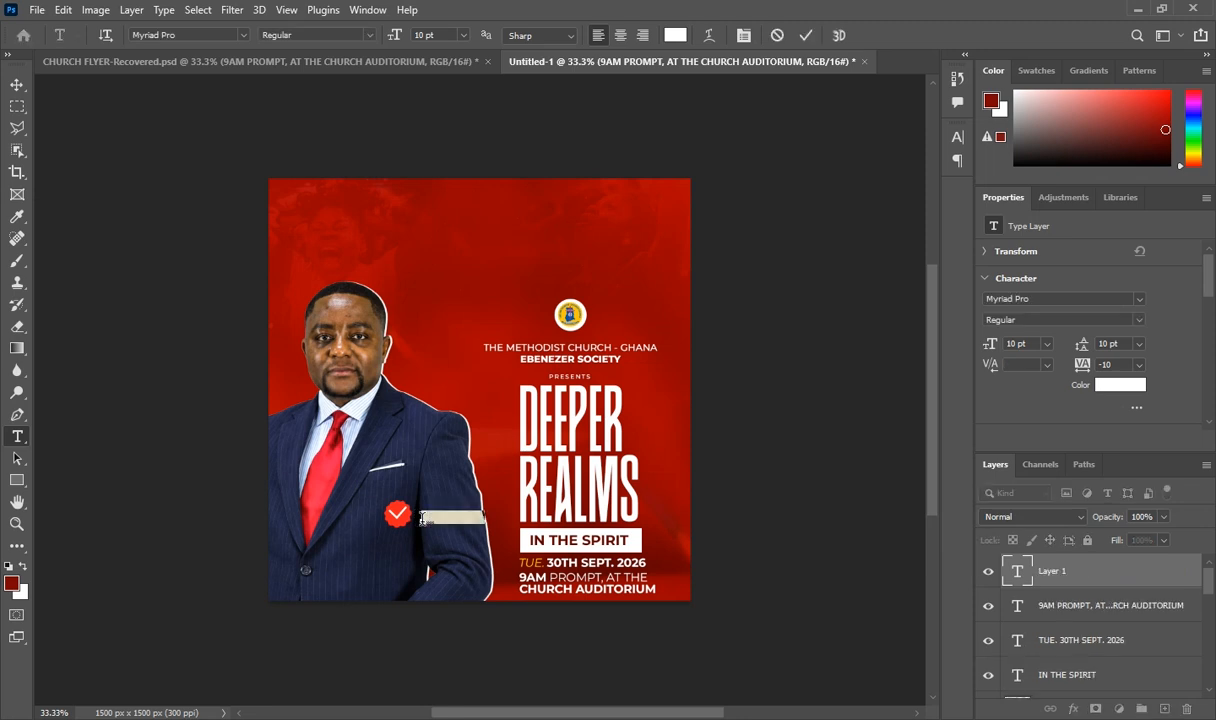
{"action": "left_click", "coordinate": [367, 63]}
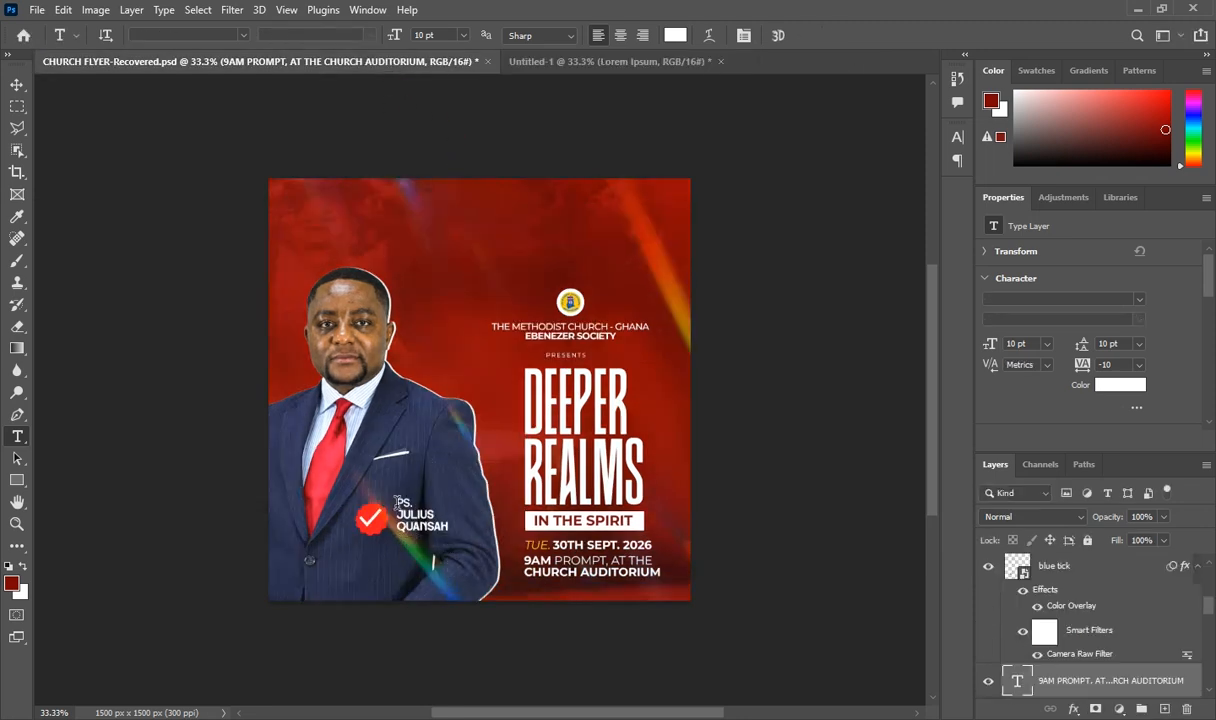
{"action": "left_click_drag", "start_coordinate": [398, 502], "coordinate": [462, 545]}
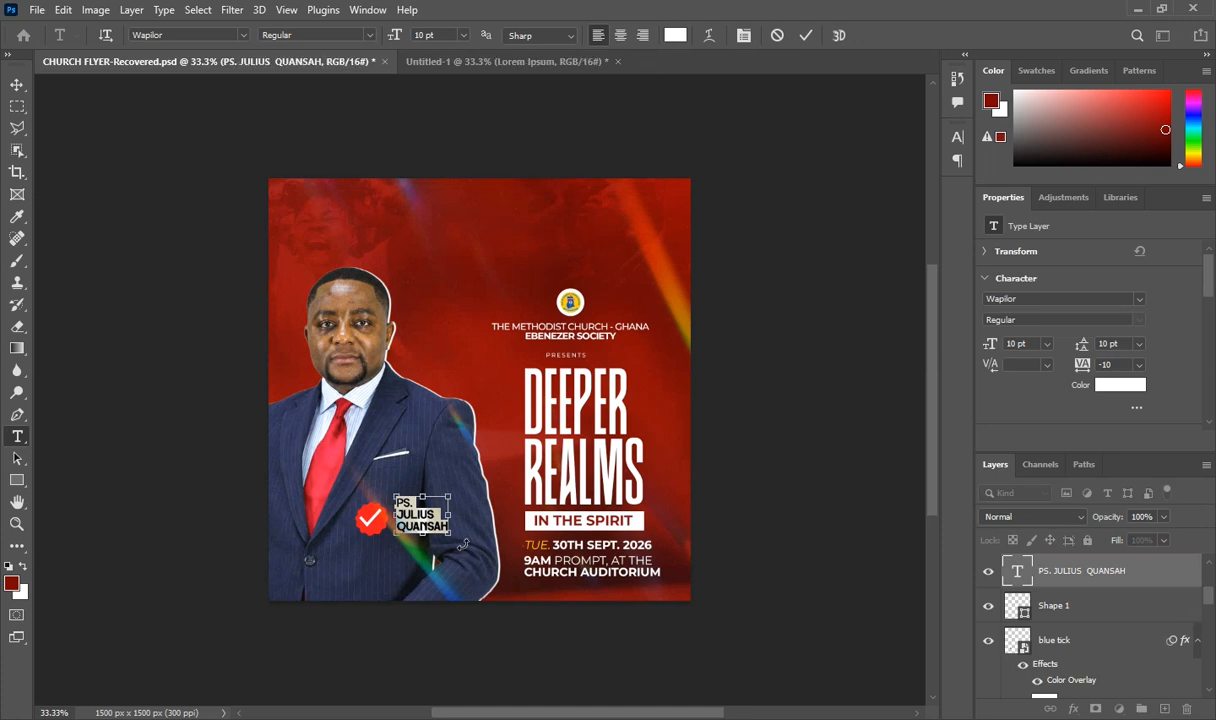
{"action": "key", "text": "ctrl+c"}
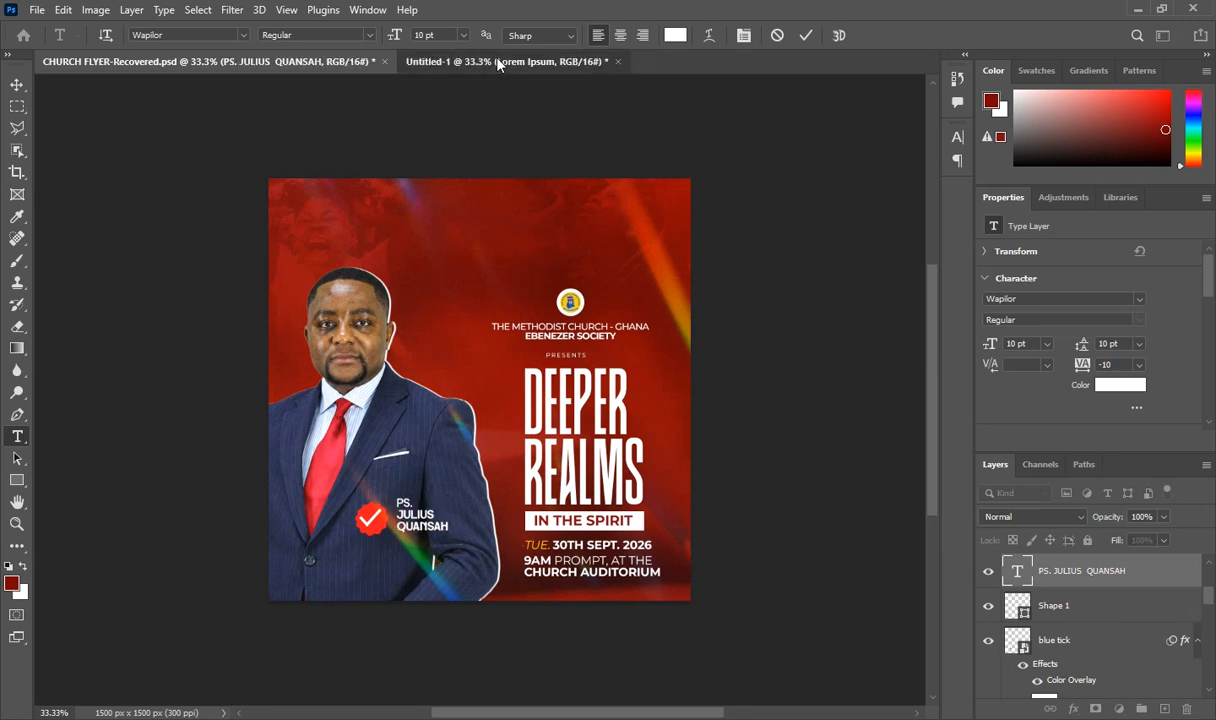
Replace the placeholder in Untitled-1 with the copied pastor's name and position it just beside the verification tick
{"action": "left_click", "coordinate": [496, 62]}
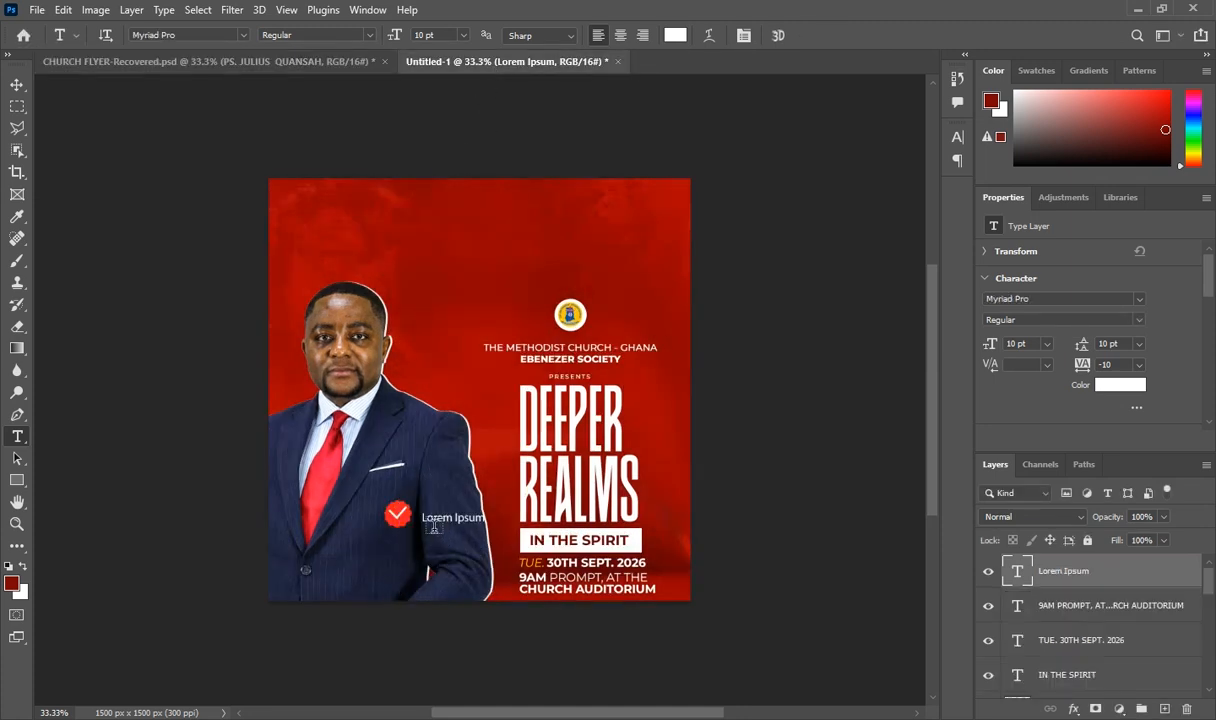
{"action": "left_click_drag", "start_coordinate": [421, 517], "coordinate": [505, 519]}
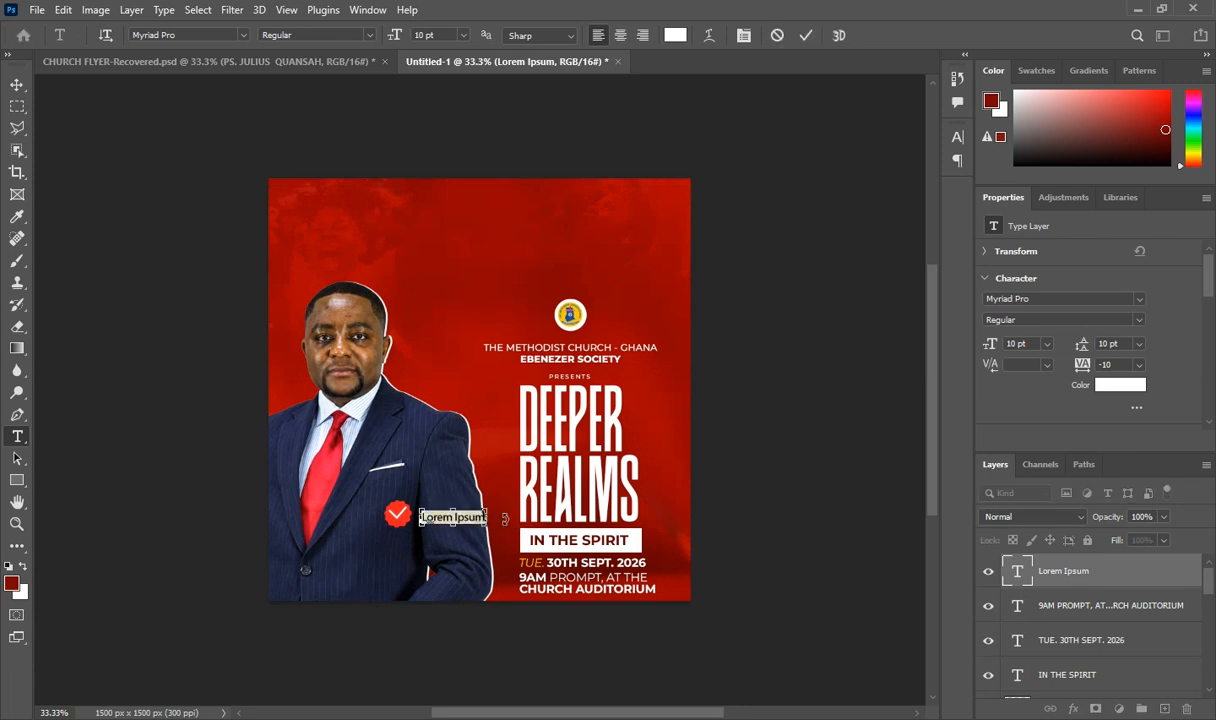
{"action": "key", "text": "ctrl+v"}
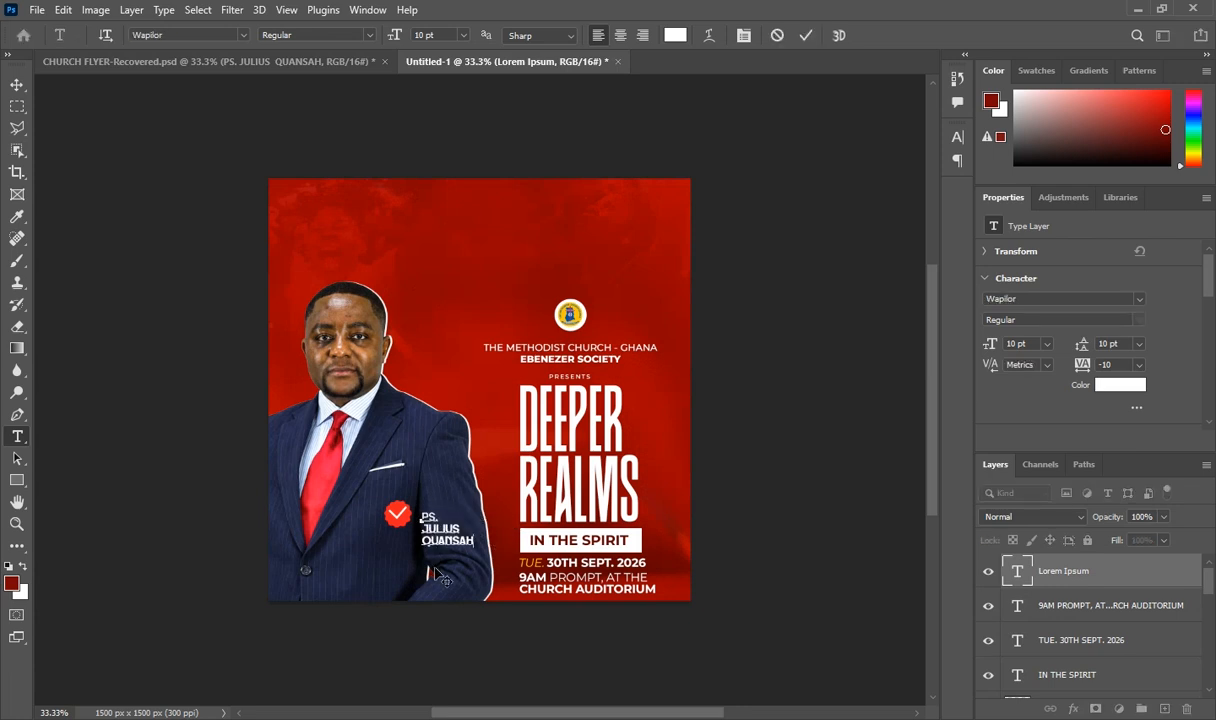
{"action": "left_click_drag", "start_coordinate": [436, 570], "coordinate": [431, 561]}
{"action": "left_click", "coordinate": [1079, 577]}
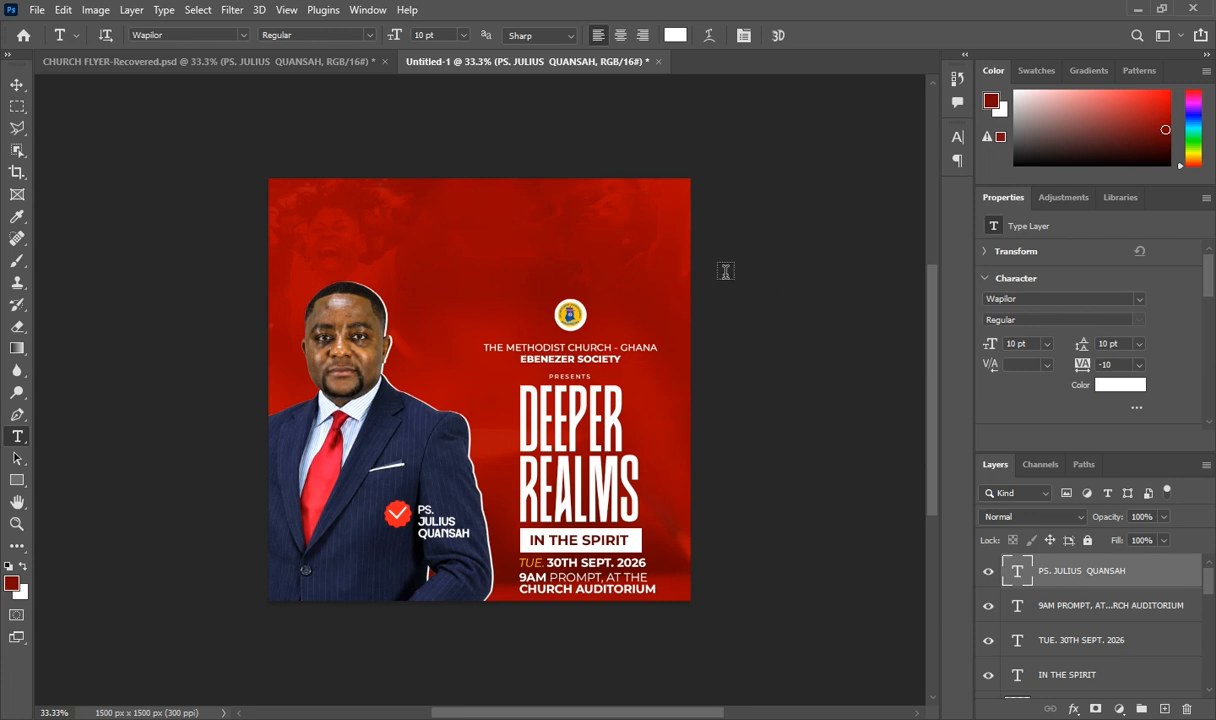
Check the reference flyer, then draw a rectangle of about 1679 × 1676 px over the whole Untitled-1 canvas, above all other layers
{"action": "left_click", "coordinate": [300, 68]}
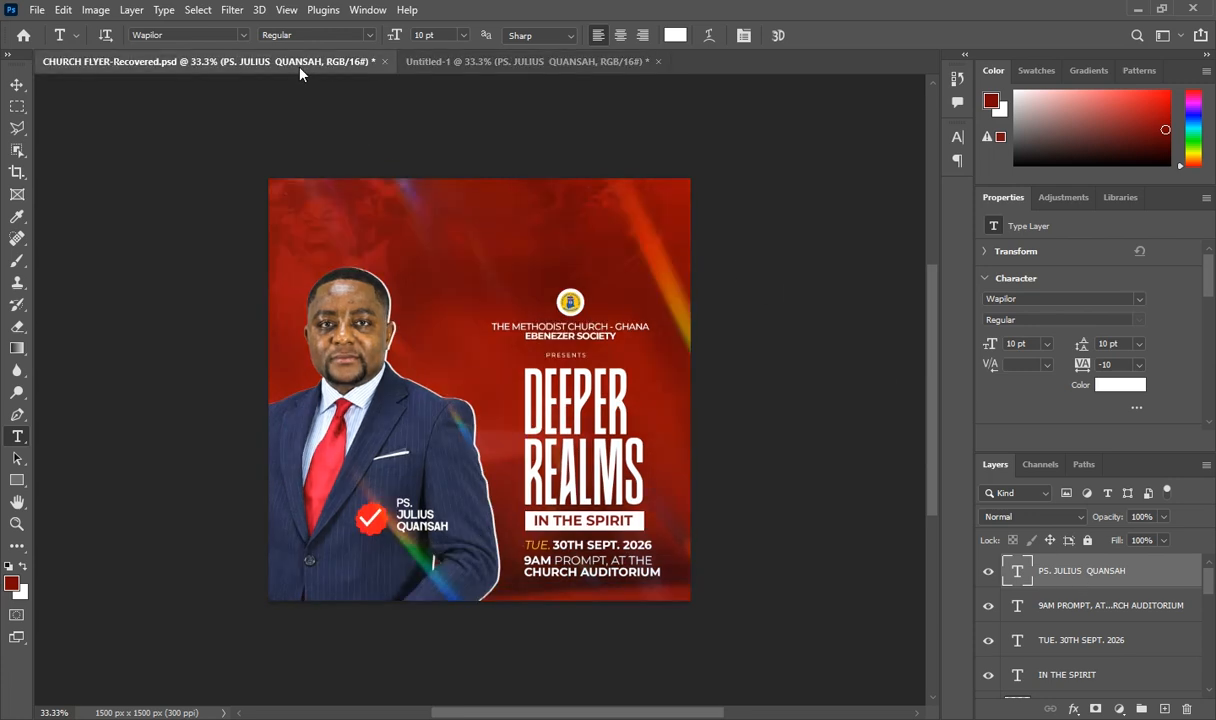
{"action": "left_click", "coordinate": [525, 66]}
{"action": "scroll", "coordinate": [1064, 600], "scroll_direction": "down", "scroll_amount": 2}
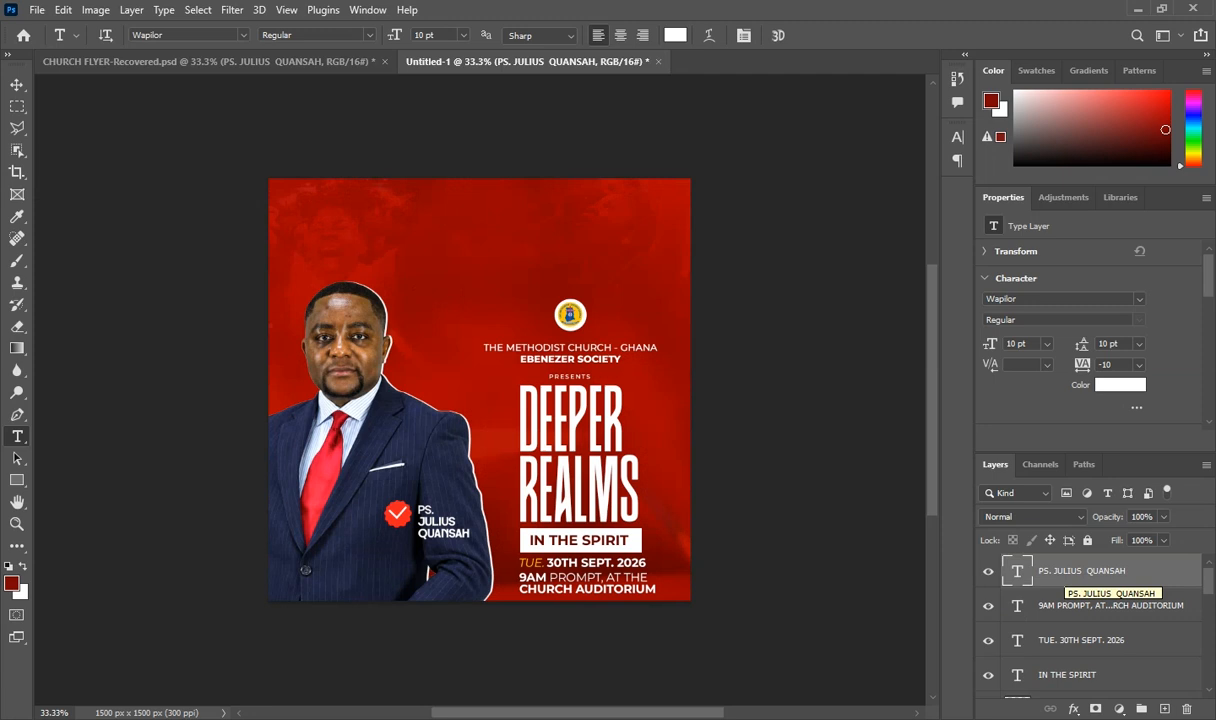
{"action": "left_click", "coordinate": [1164, 709]}
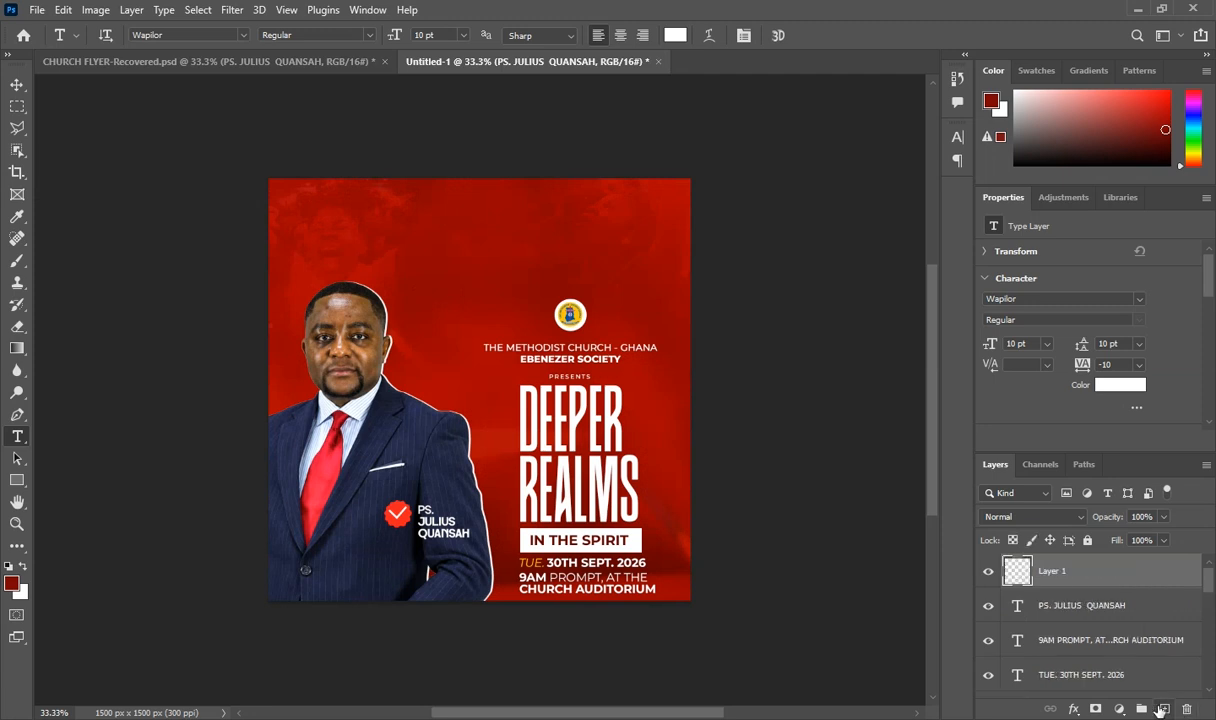
{"action": "left_click", "coordinate": [16, 480]}
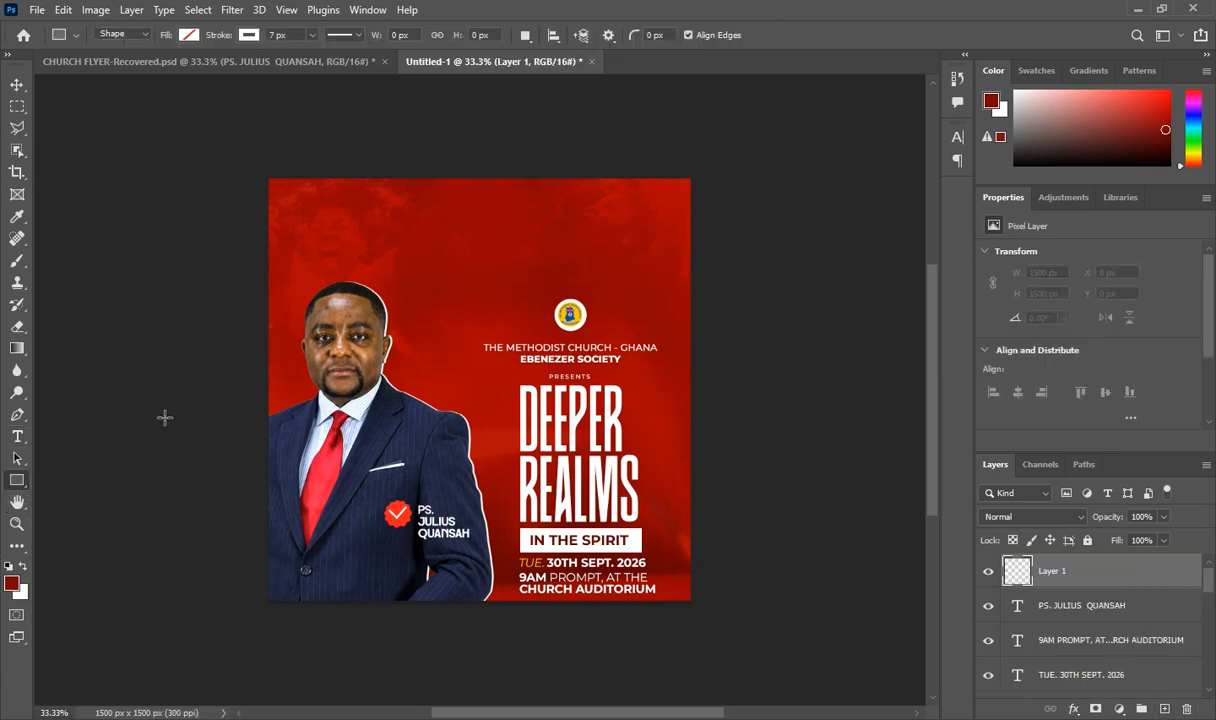
{"action": "left_click_drag", "start_coordinate": [246, 158], "coordinate": [718, 630]}
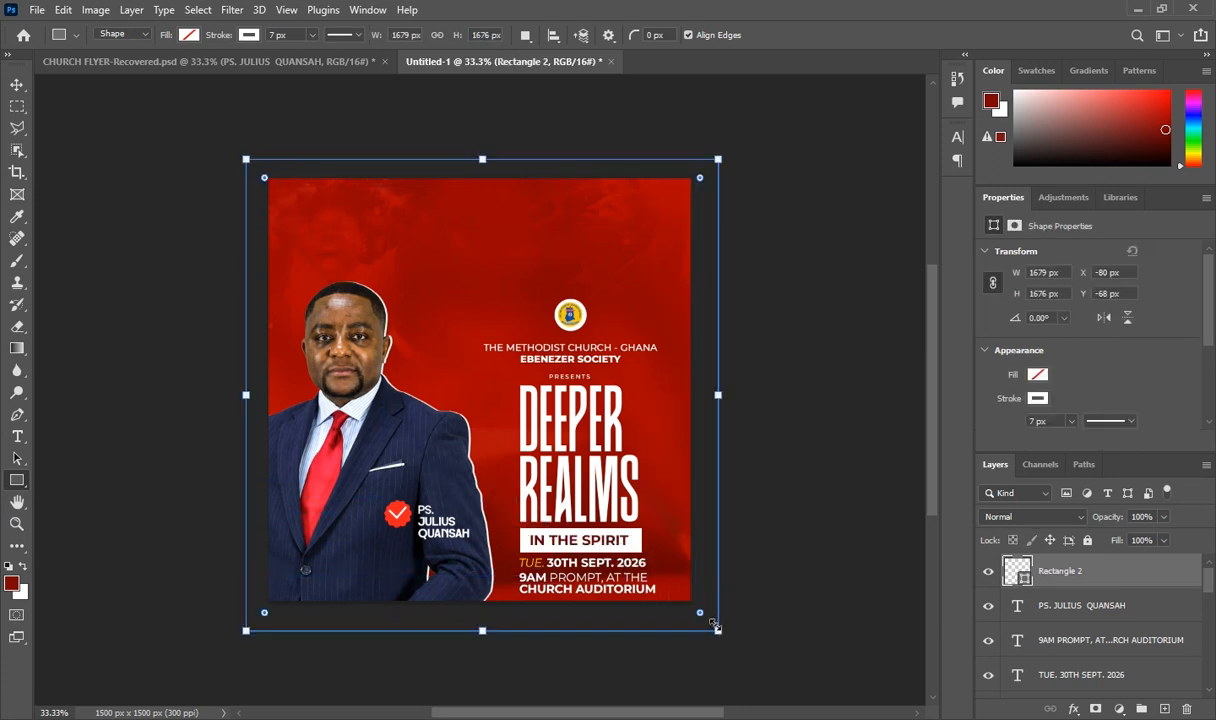
Remove the rectangle's stroke and fill it with the mid-grey colour 828282
{"action": "left_click", "coordinate": [245, 35]}
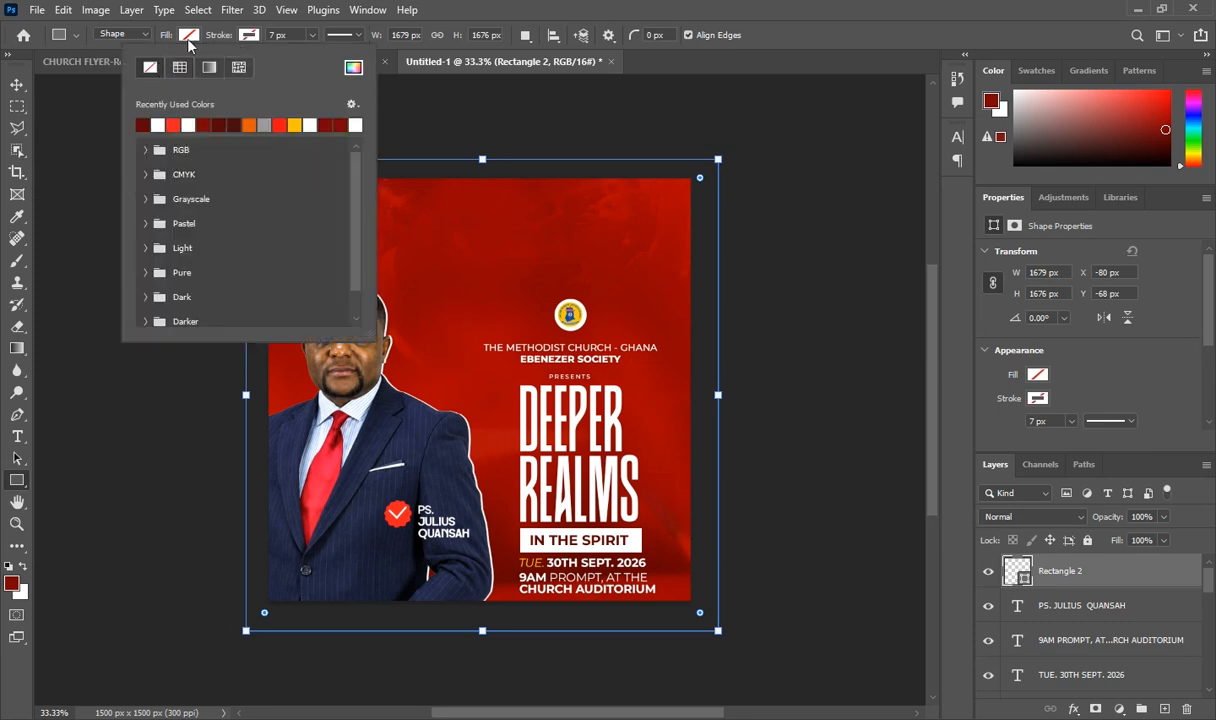
{"action": "left_click", "coordinate": [186, 36]}
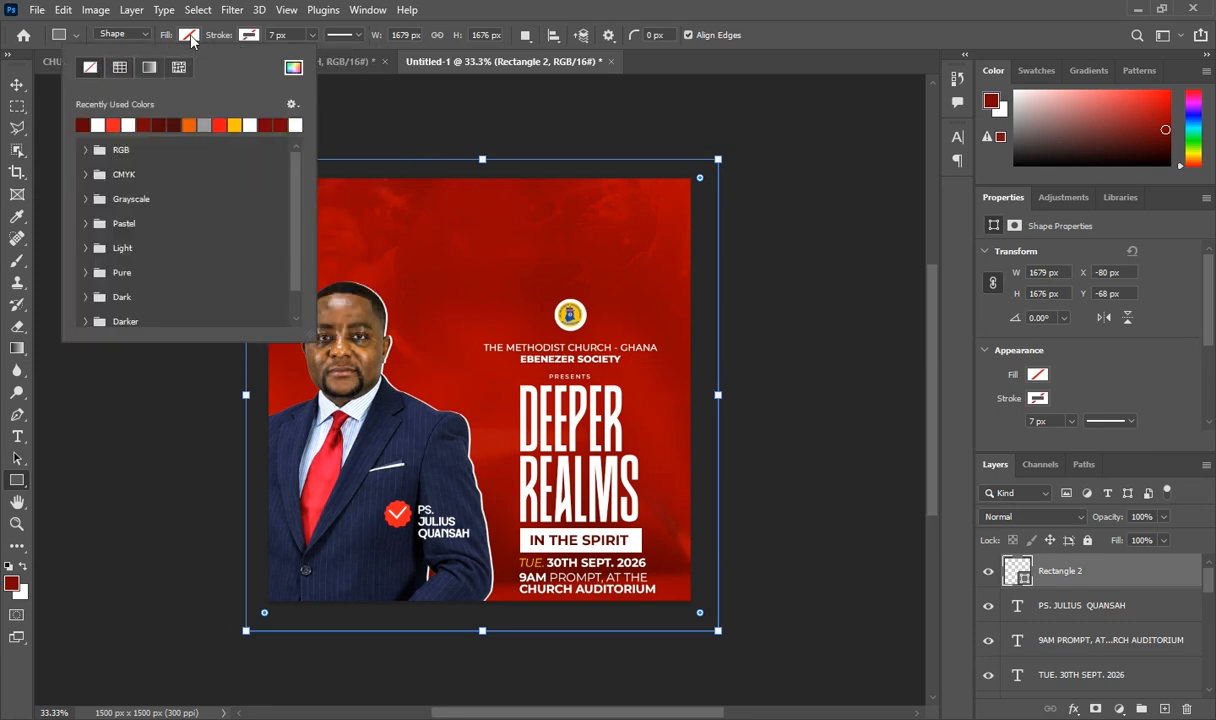
{"action": "left_click", "coordinate": [292, 67]}
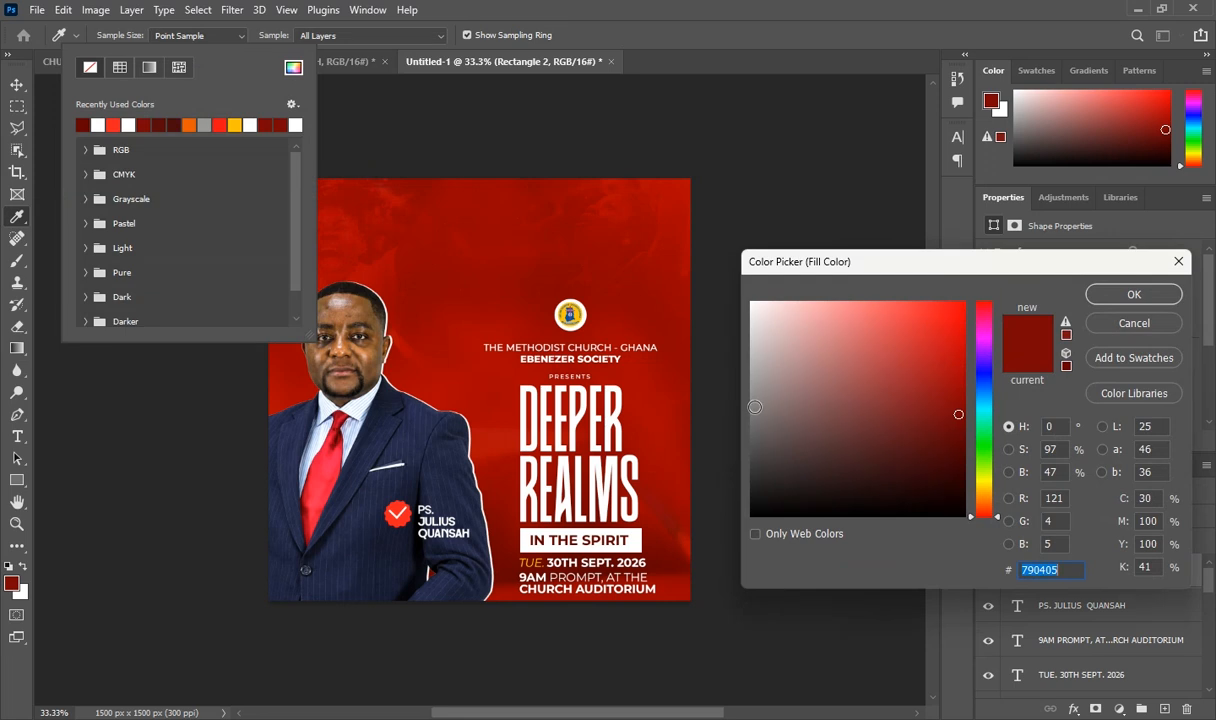
{"action": "left_click", "coordinate": [716, 405]}
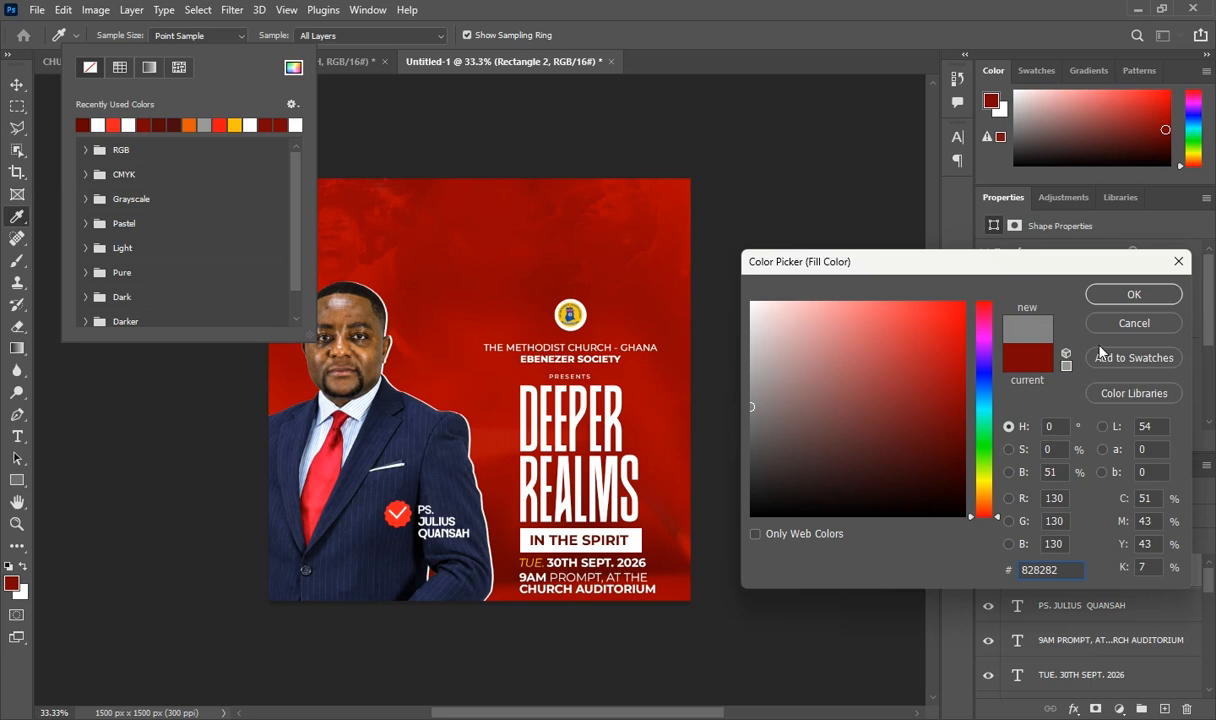
{"action": "left_click", "coordinate": [1110, 294]}
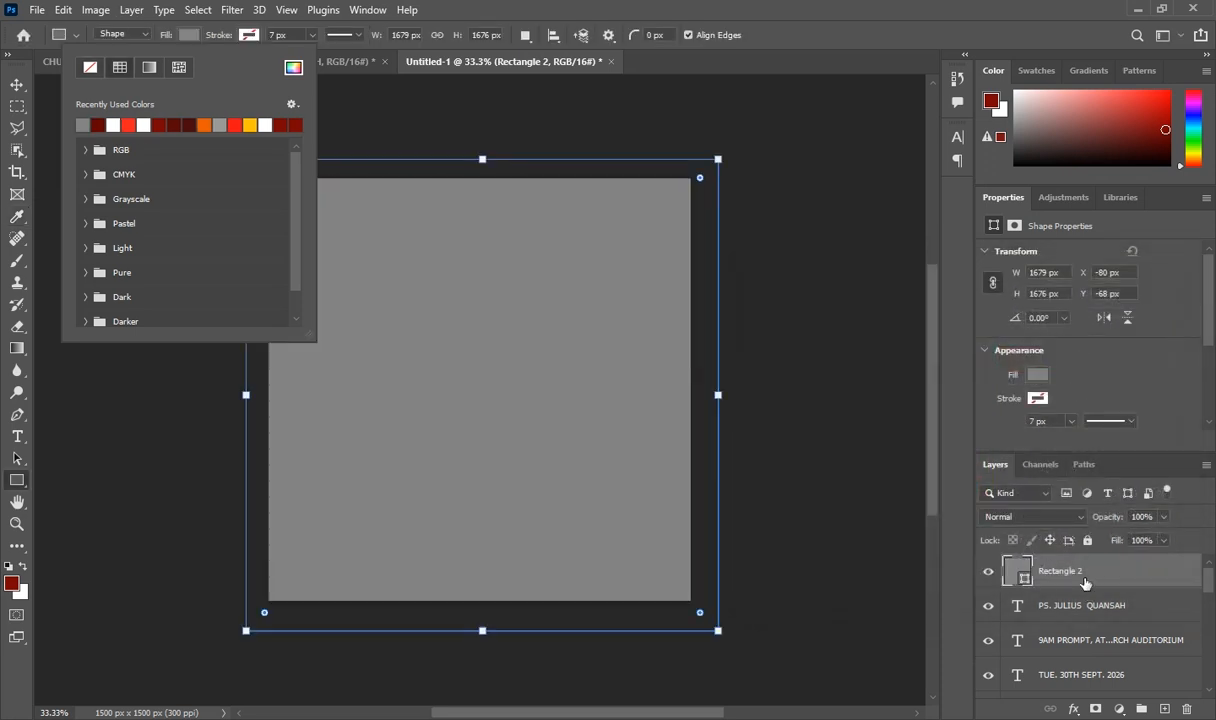
Convert the grey rectangle to a smart object and apply Add Noise to it with a 12.5% amount and Gaussian distribution
{"action": "left_click", "coordinate": [1086, 581]}
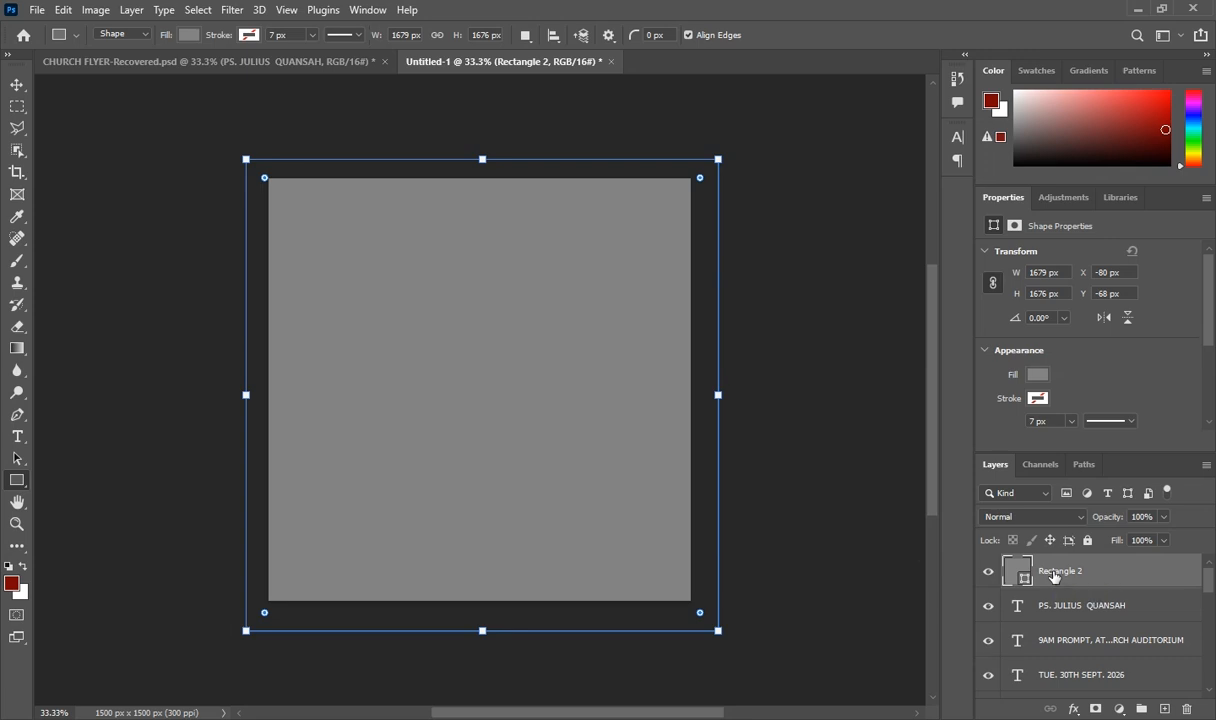
{"action": "right_click", "coordinate": [1053, 577]}
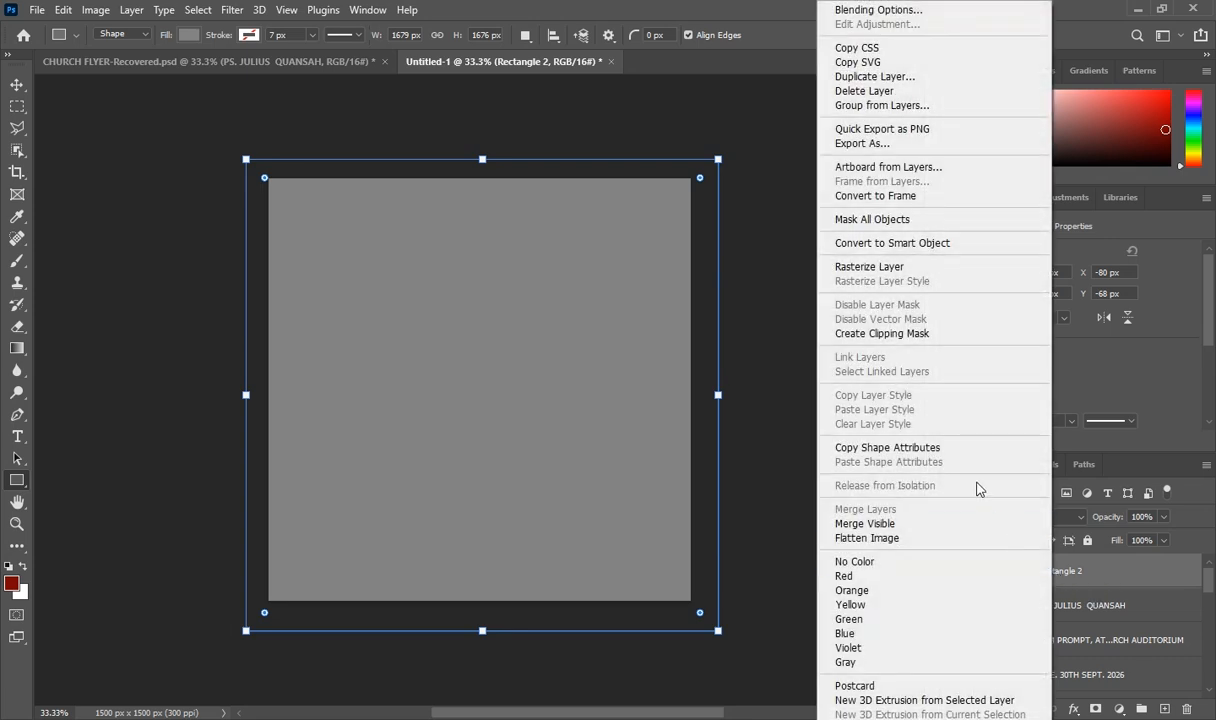
{"action": "left_click", "coordinate": [900, 245]}
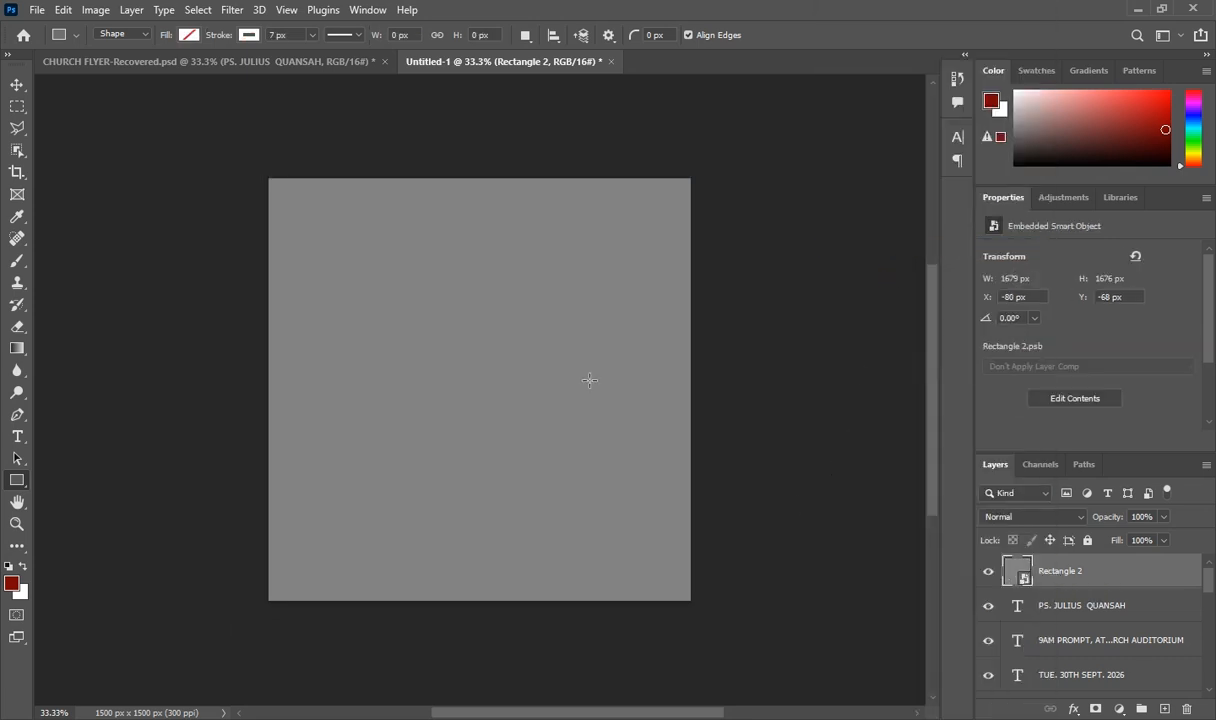
{"action": "left_click", "coordinate": [231, 10]}
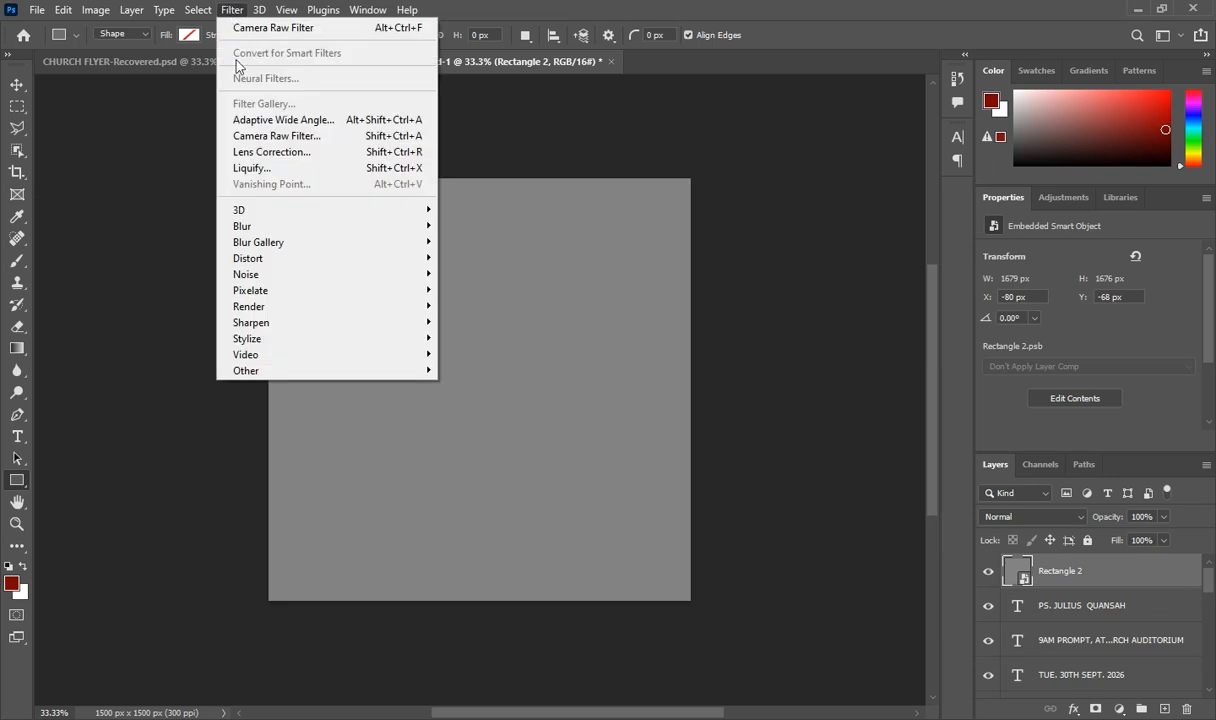
{"action": "mouse_move", "coordinate": [264, 238]}
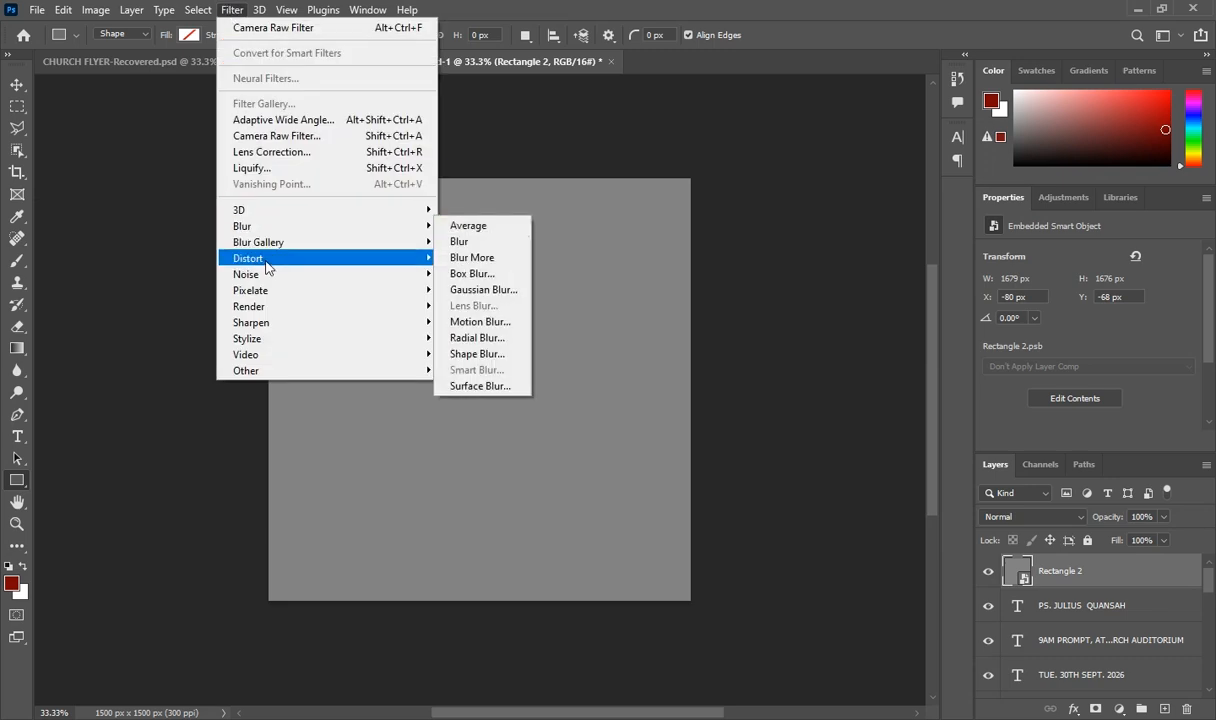
{"action": "mouse_move", "coordinate": [369, 274]}
{"action": "left_click", "coordinate": [465, 273]}
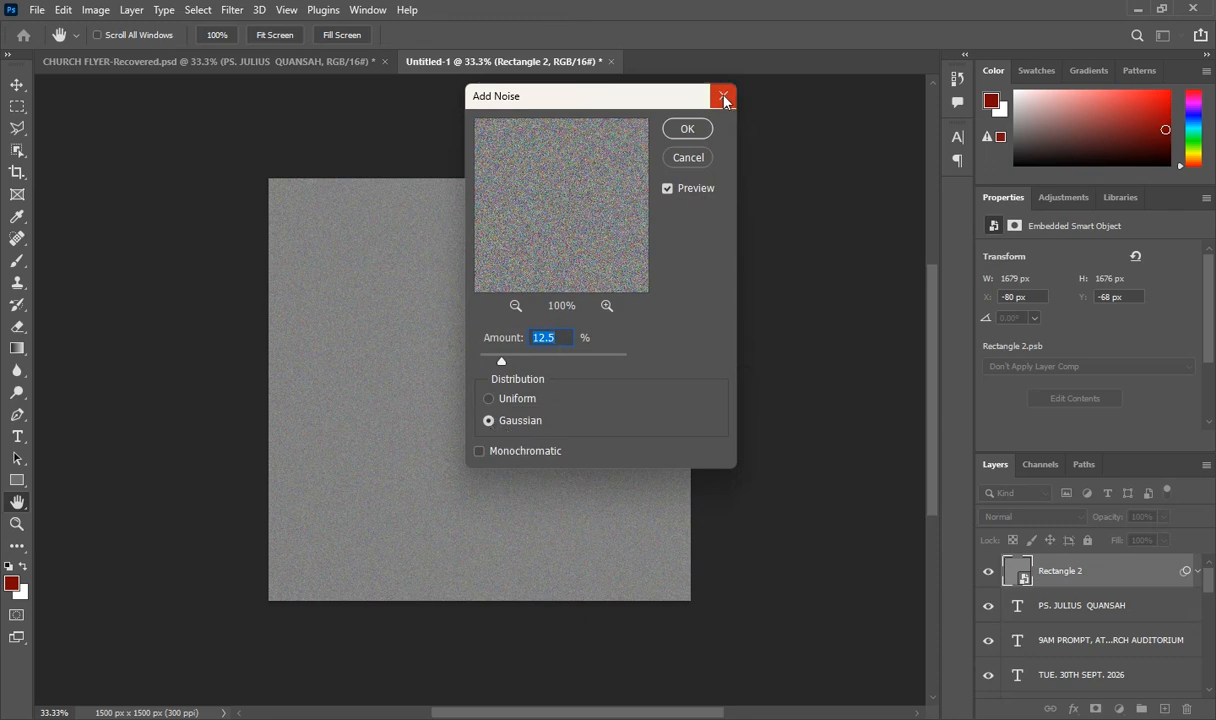
{"action": "left_click", "coordinate": [687, 129]}
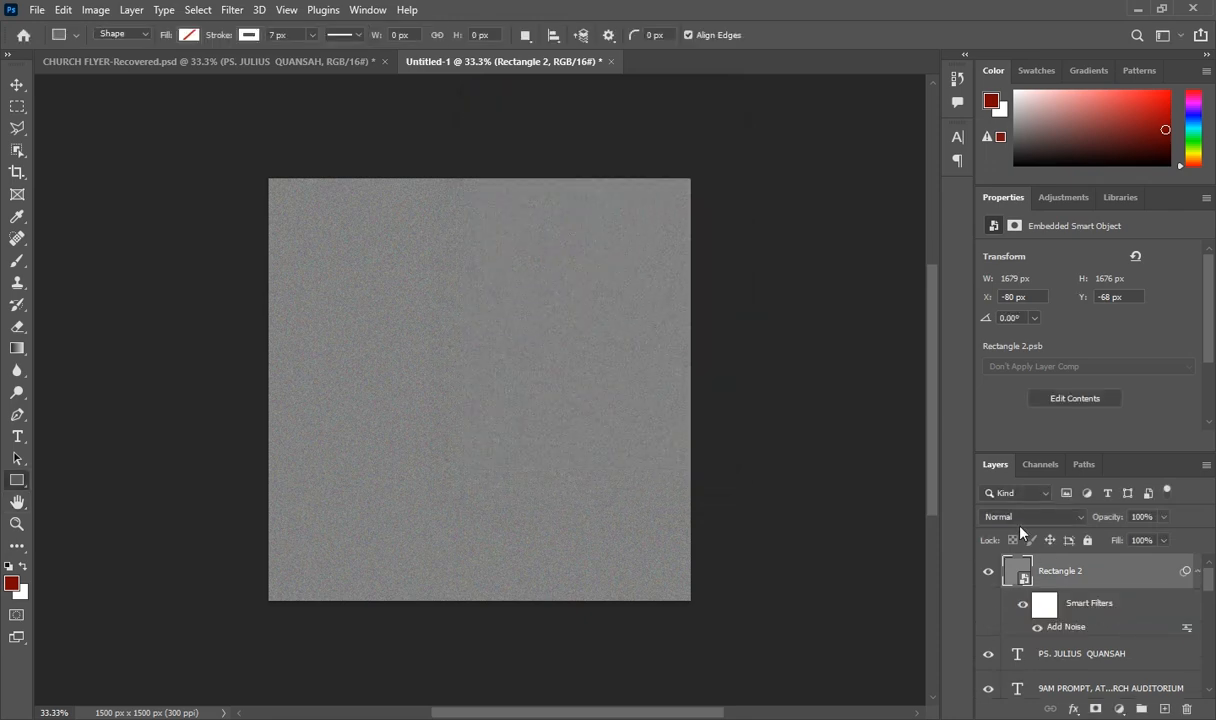
Set the noise rectangle's blend mode to Overlay and its opacity to 50%
{"action": "left_click", "coordinate": [1019, 519]}
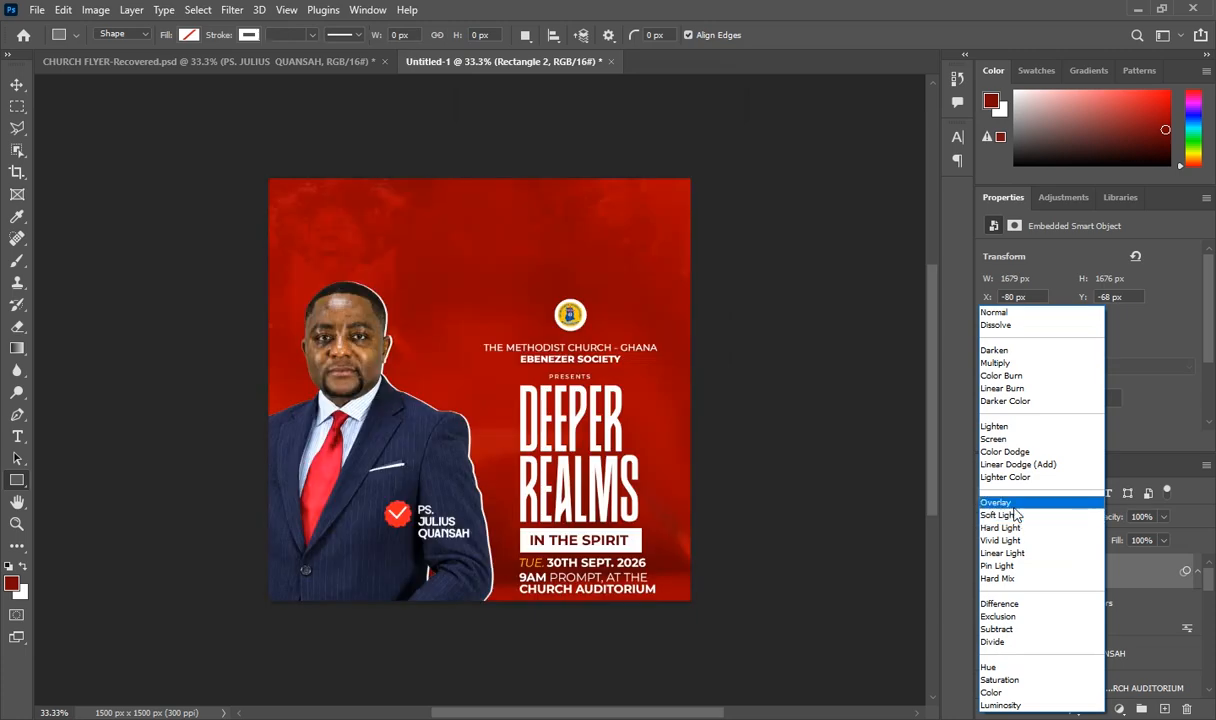
{"action": "left_click", "coordinate": [1013, 507]}
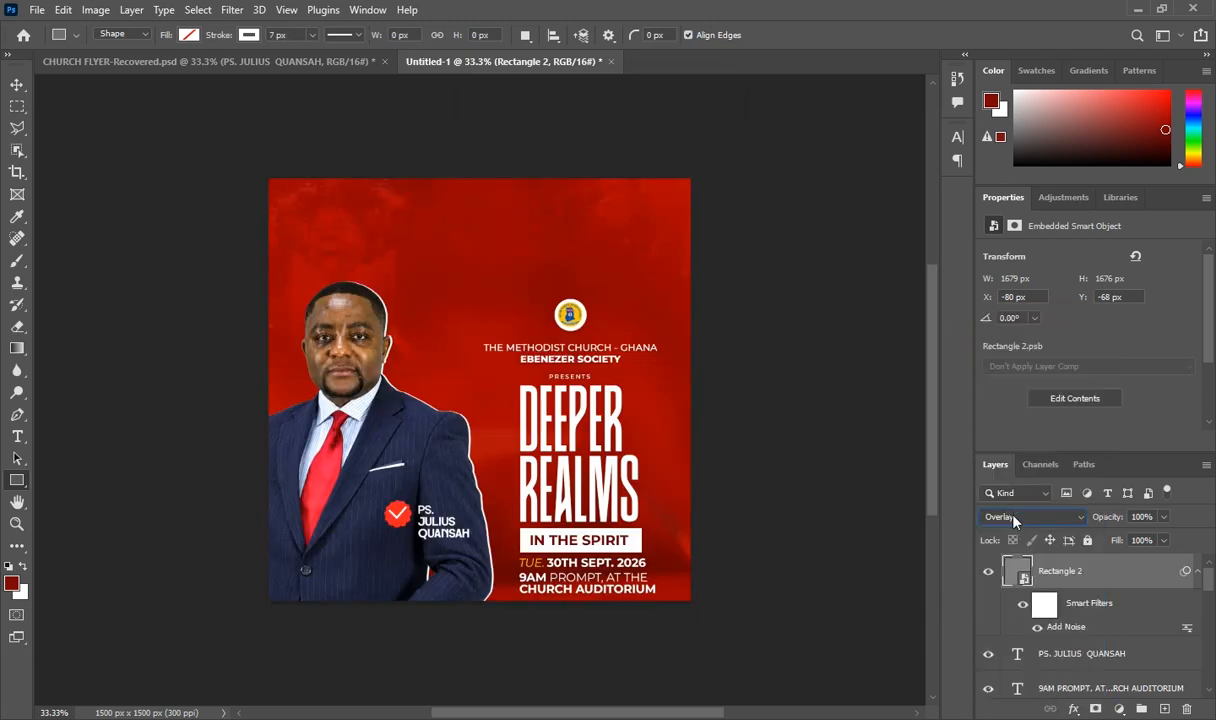
{"action": "left_click", "coordinate": [1163, 517]}
{"action": "left_click_drag", "start_coordinate": [1121, 541], "coordinate": [1127, 542]}
Place the RETRO image from the SOURCE FILES folder into the flyer and enlarge it to about 66.56% so it covers the canvas
{"action": "key", "text": "alt+Tab"}
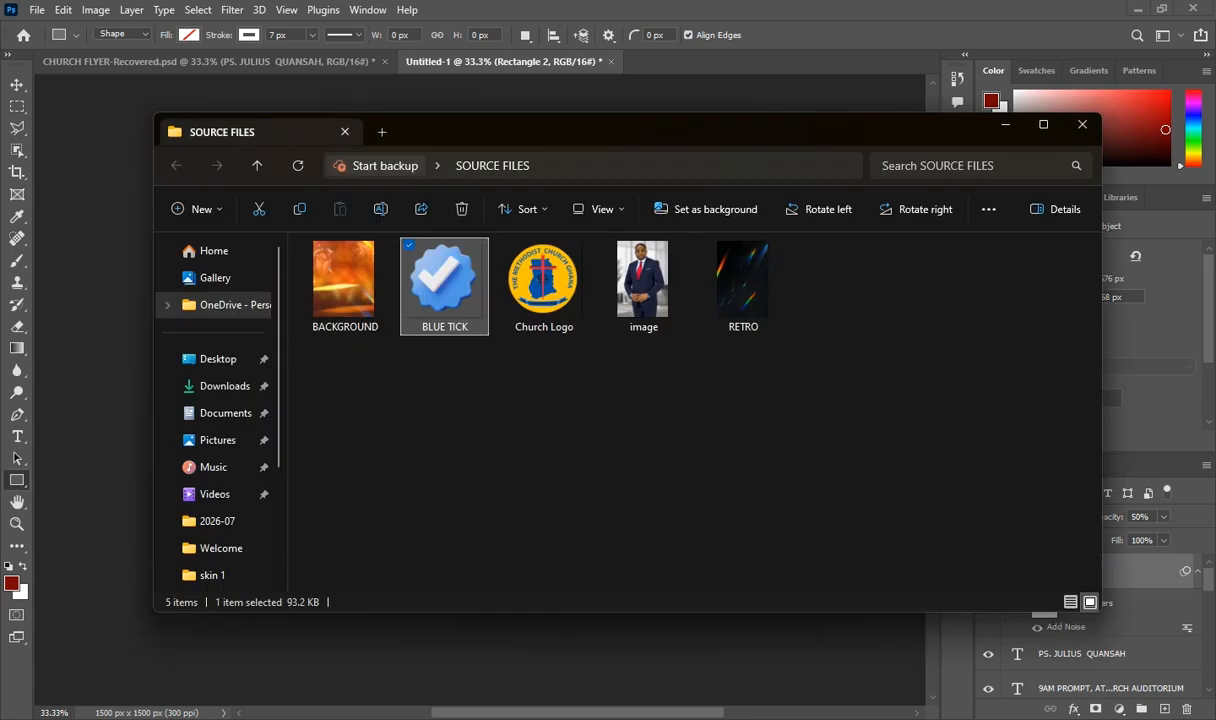
{"action": "left_click_drag", "start_coordinate": [700, 272], "coordinate": [565, 675]}
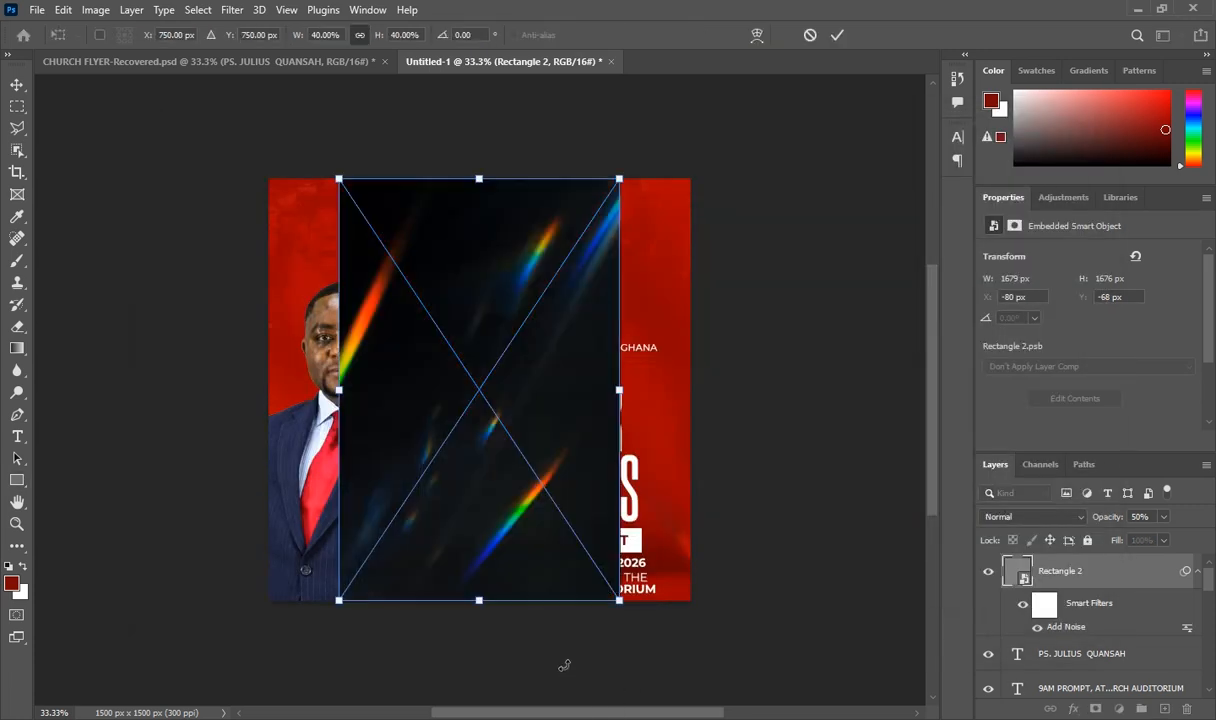
{"action": "left_click_drag", "start_coordinate": [337, 366], "coordinate": [229, 366]}
{"action": "left_click_drag", "start_coordinate": [624, 389], "coordinate": [697, 390]}
Set the RETRO layer's blend mode to Screen and flip the layer horizontally
{"action": "left_click", "coordinate": [1033, 516]}
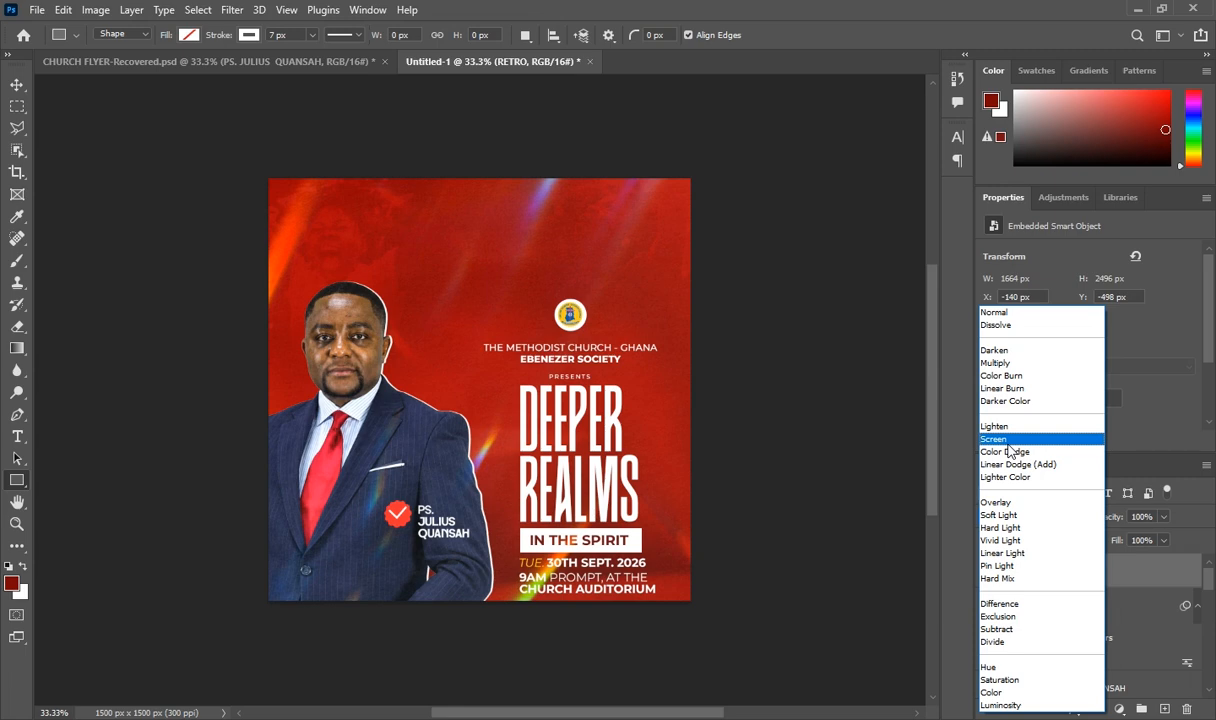
{"action": "left_click", "coordinate": [1009, 445]}
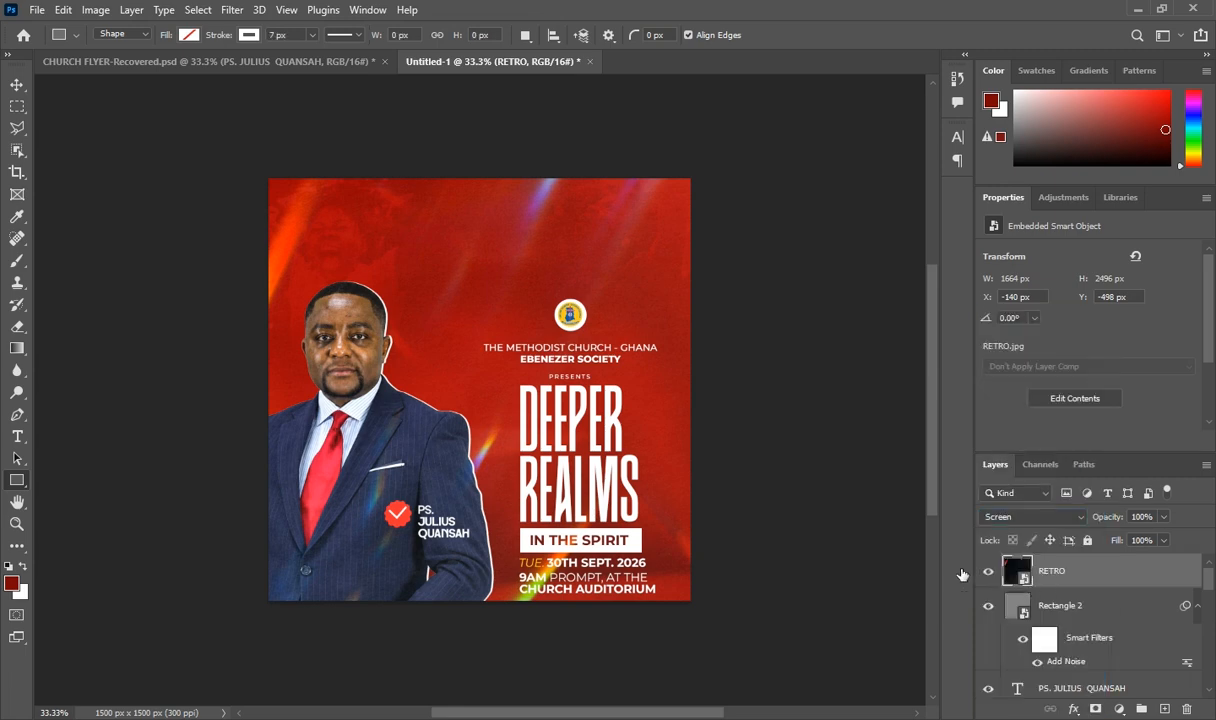
{"action": "key", "text": "ctrl+t"}
{"action": "right_click", "coordinate": [509, 404]}
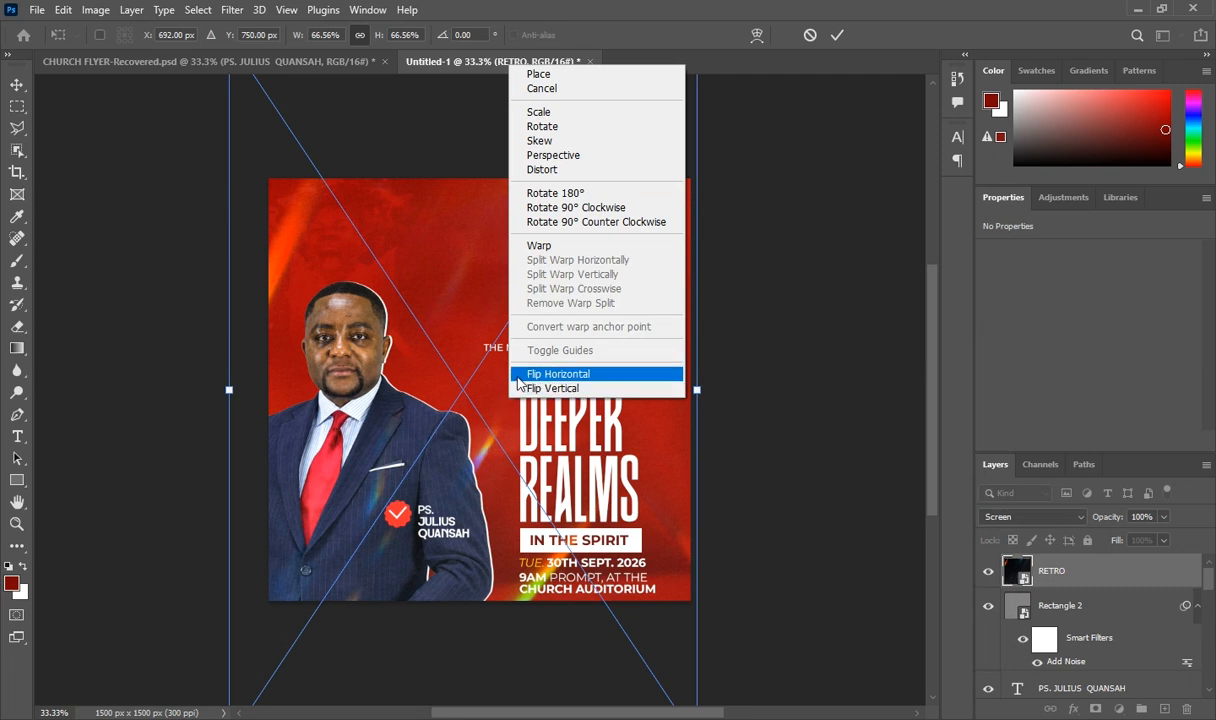
{"action": "left_click", "coordinate": [557, 374]}
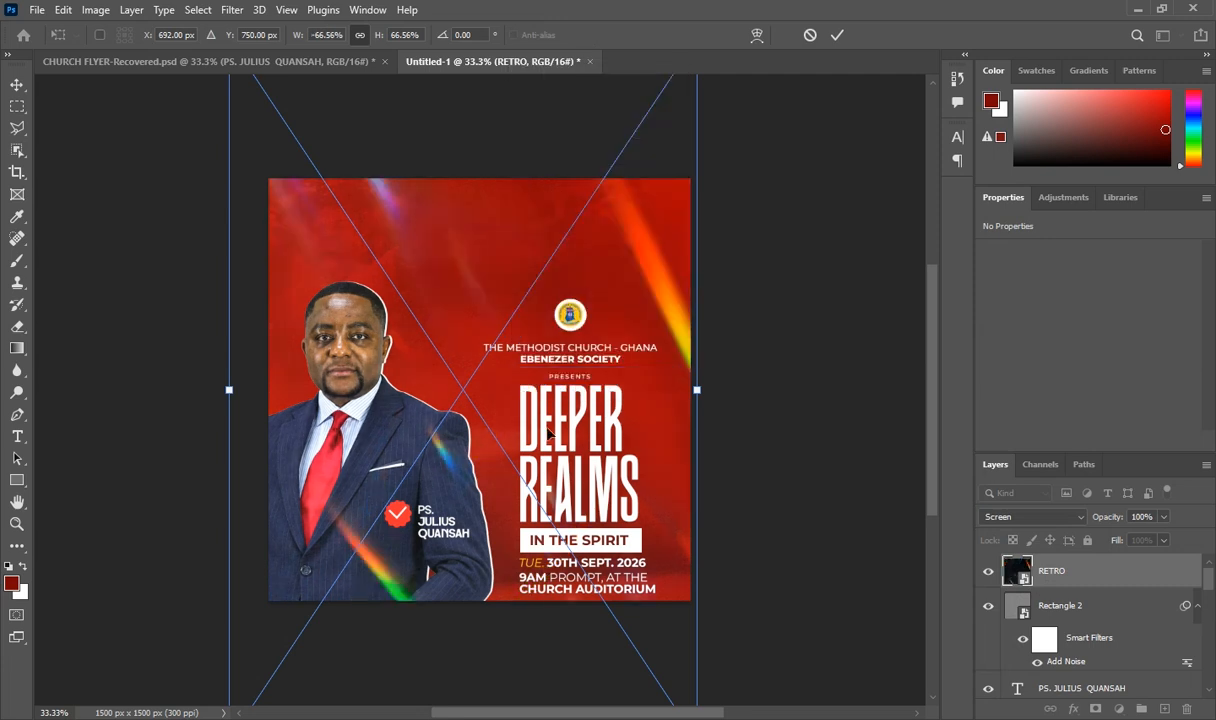
{"action": "key", "text": "Return"}
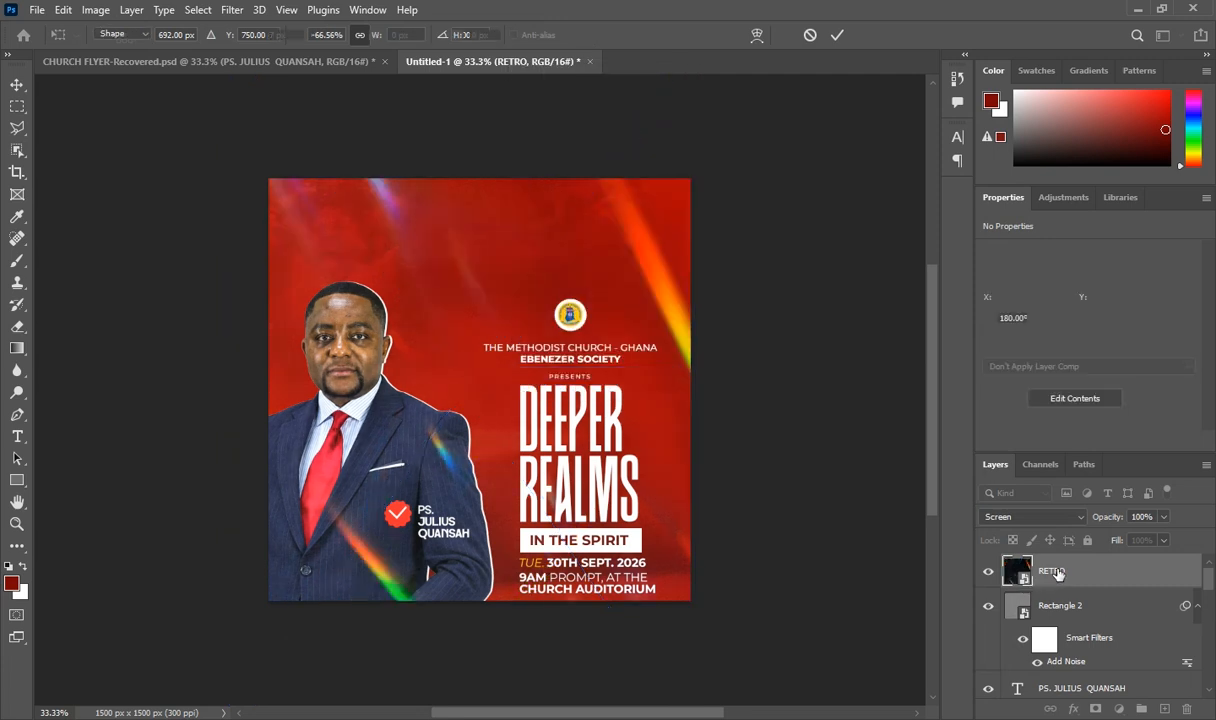